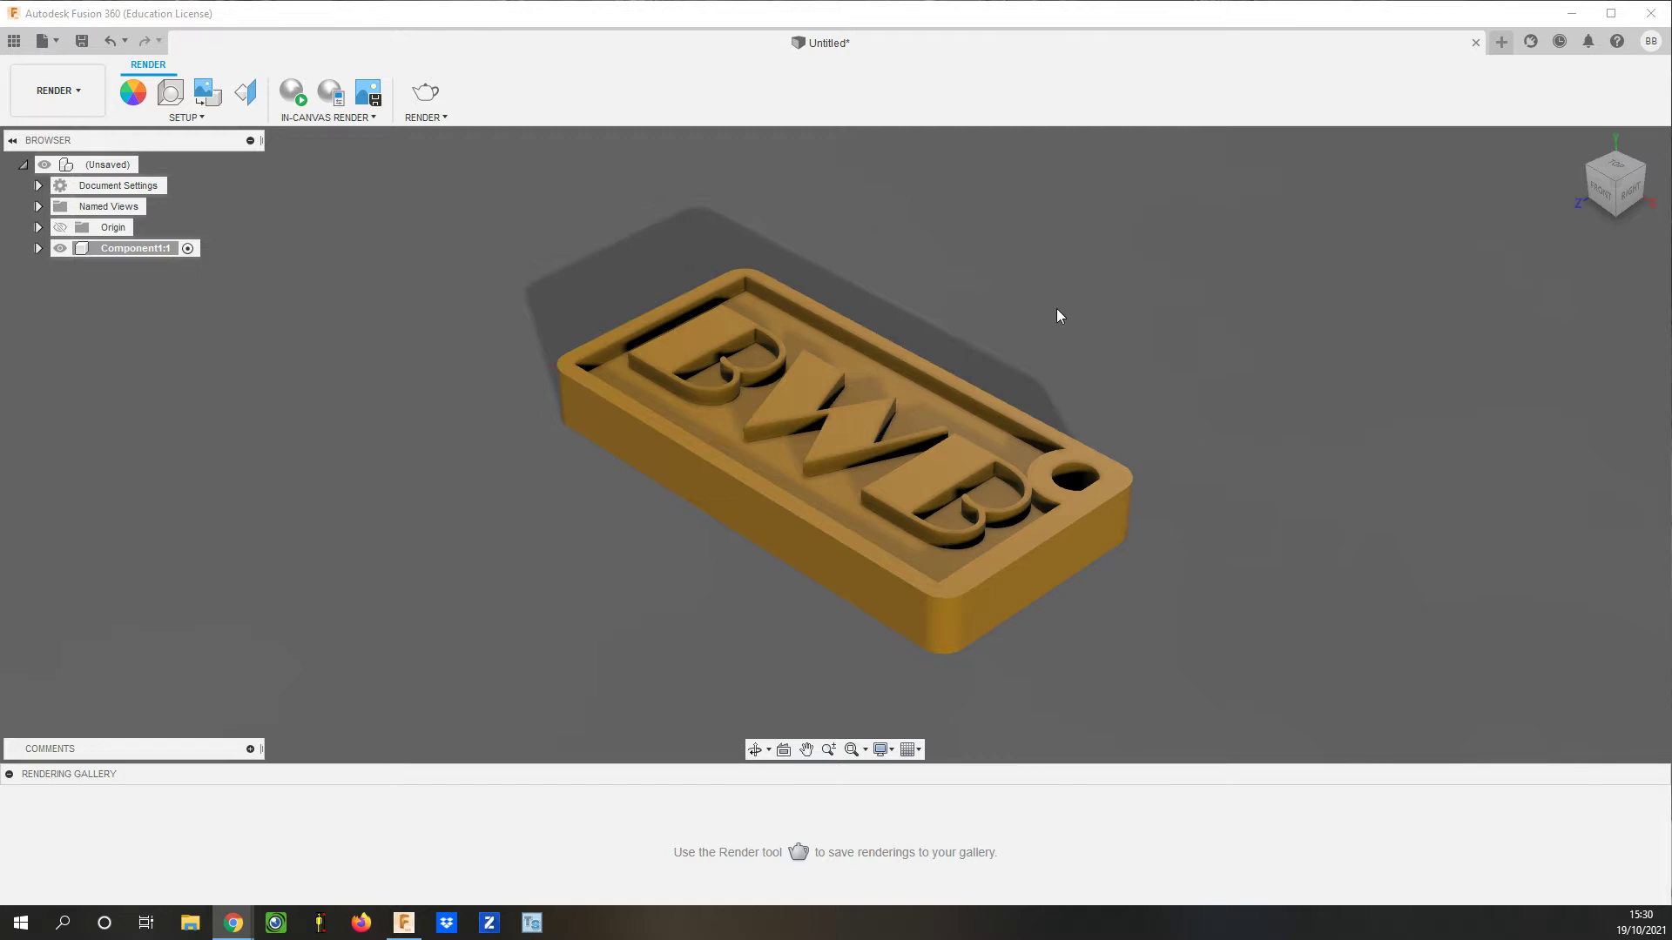
Switch the keyring model back to the Design workspace and open a new empty design
{"action": "left_click", "coordinate": [61, 102]}
{"action": "left_click", "coordinate": [44, 132]}
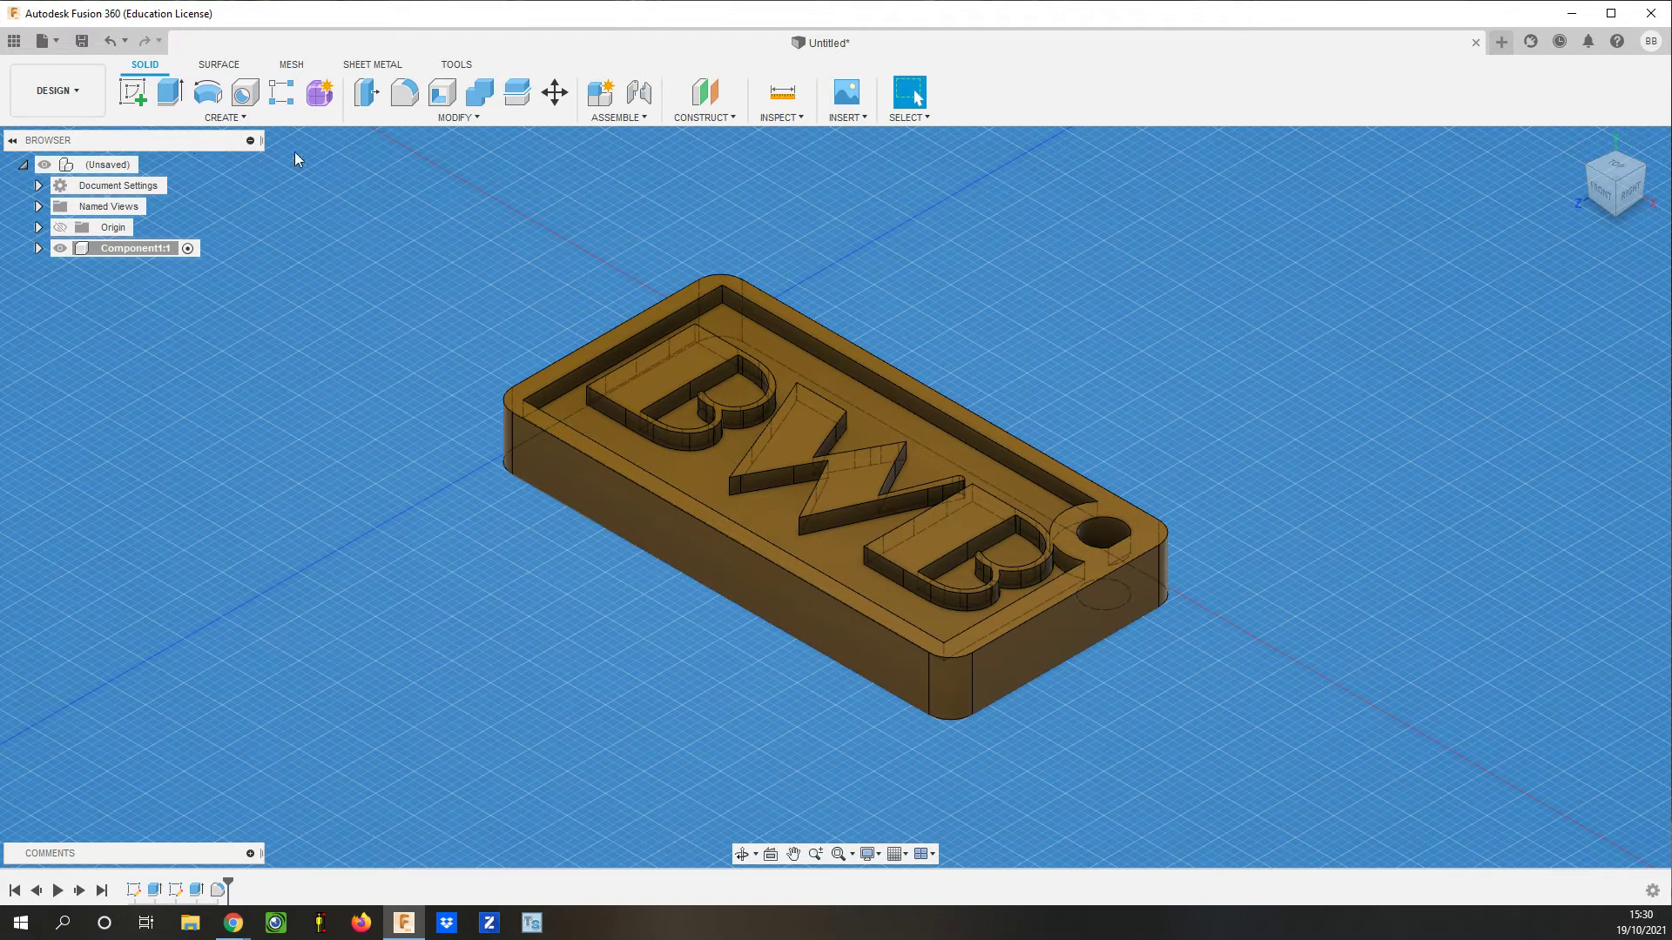
{"action": "left_click", "coordinate": [1501, 42]}
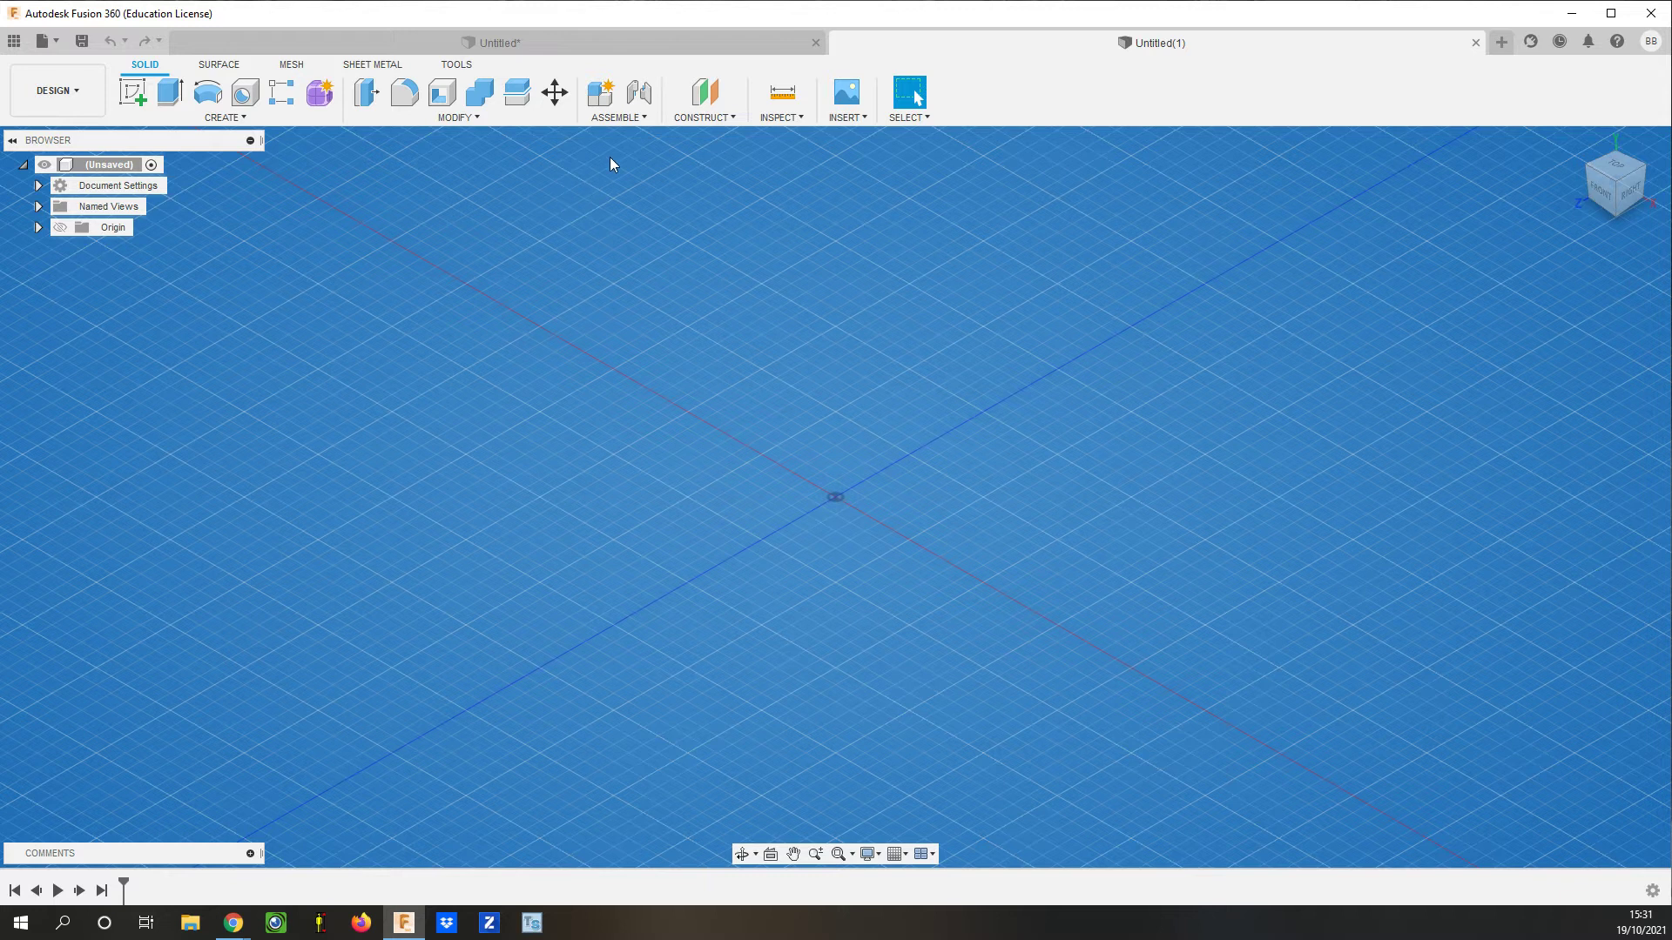
Create a new internal standard component in the empty design and make it active
{"action": "left_click", "coordinate": [639, 118]}
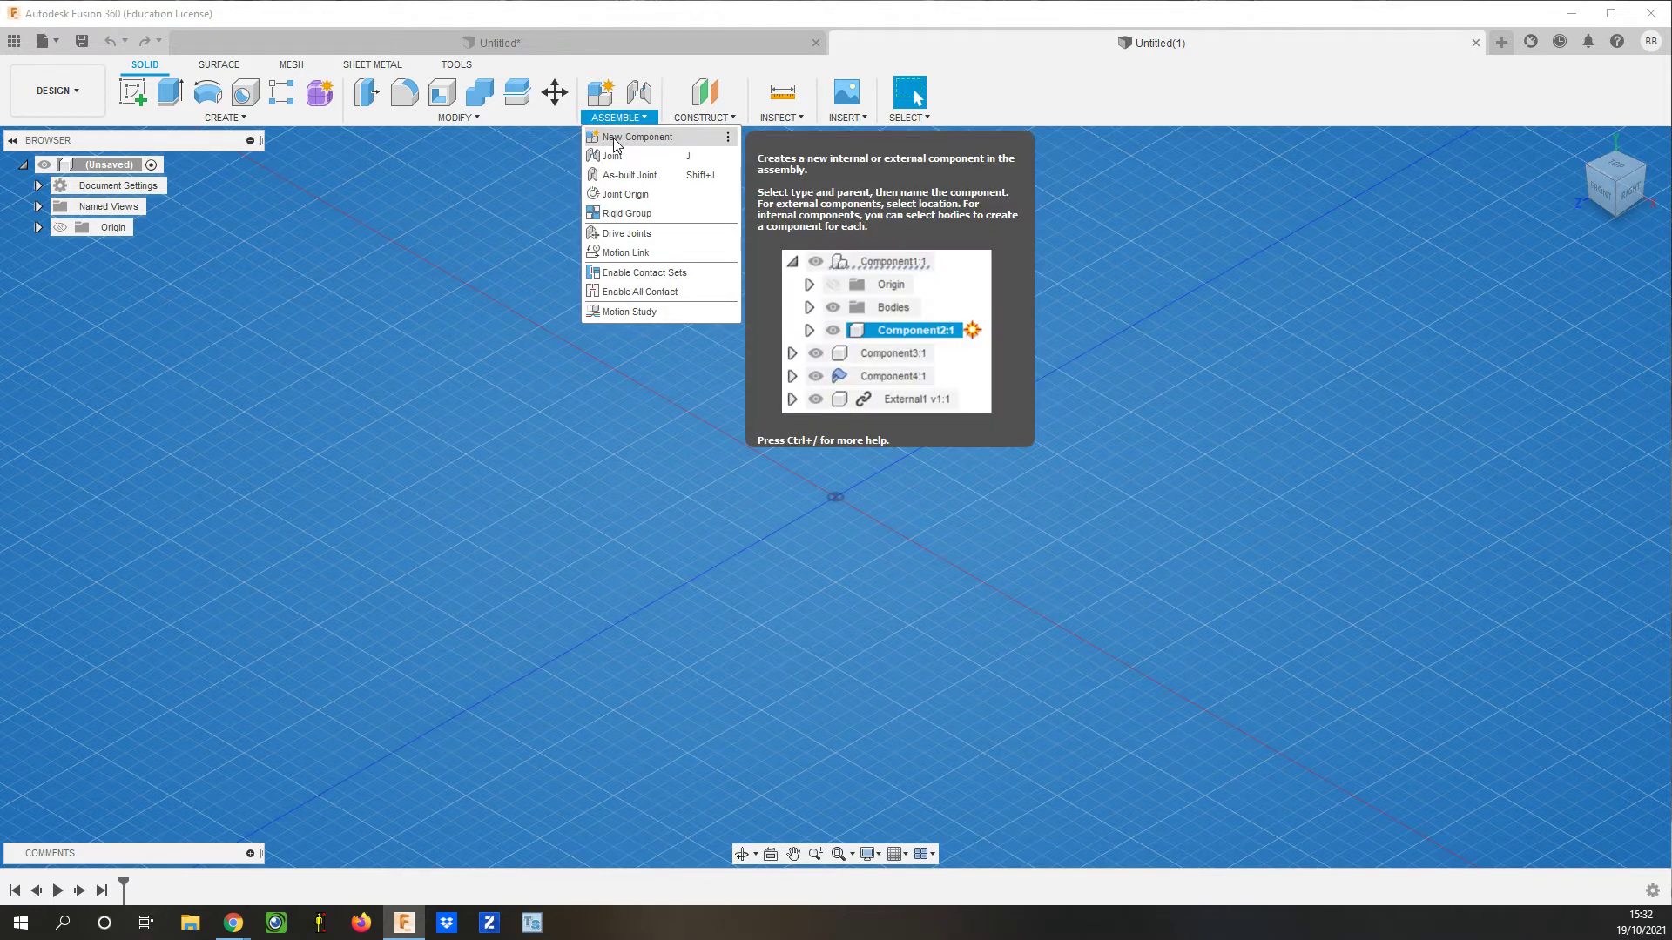
{"action": "left_click", "coordinate": [621, 141]}
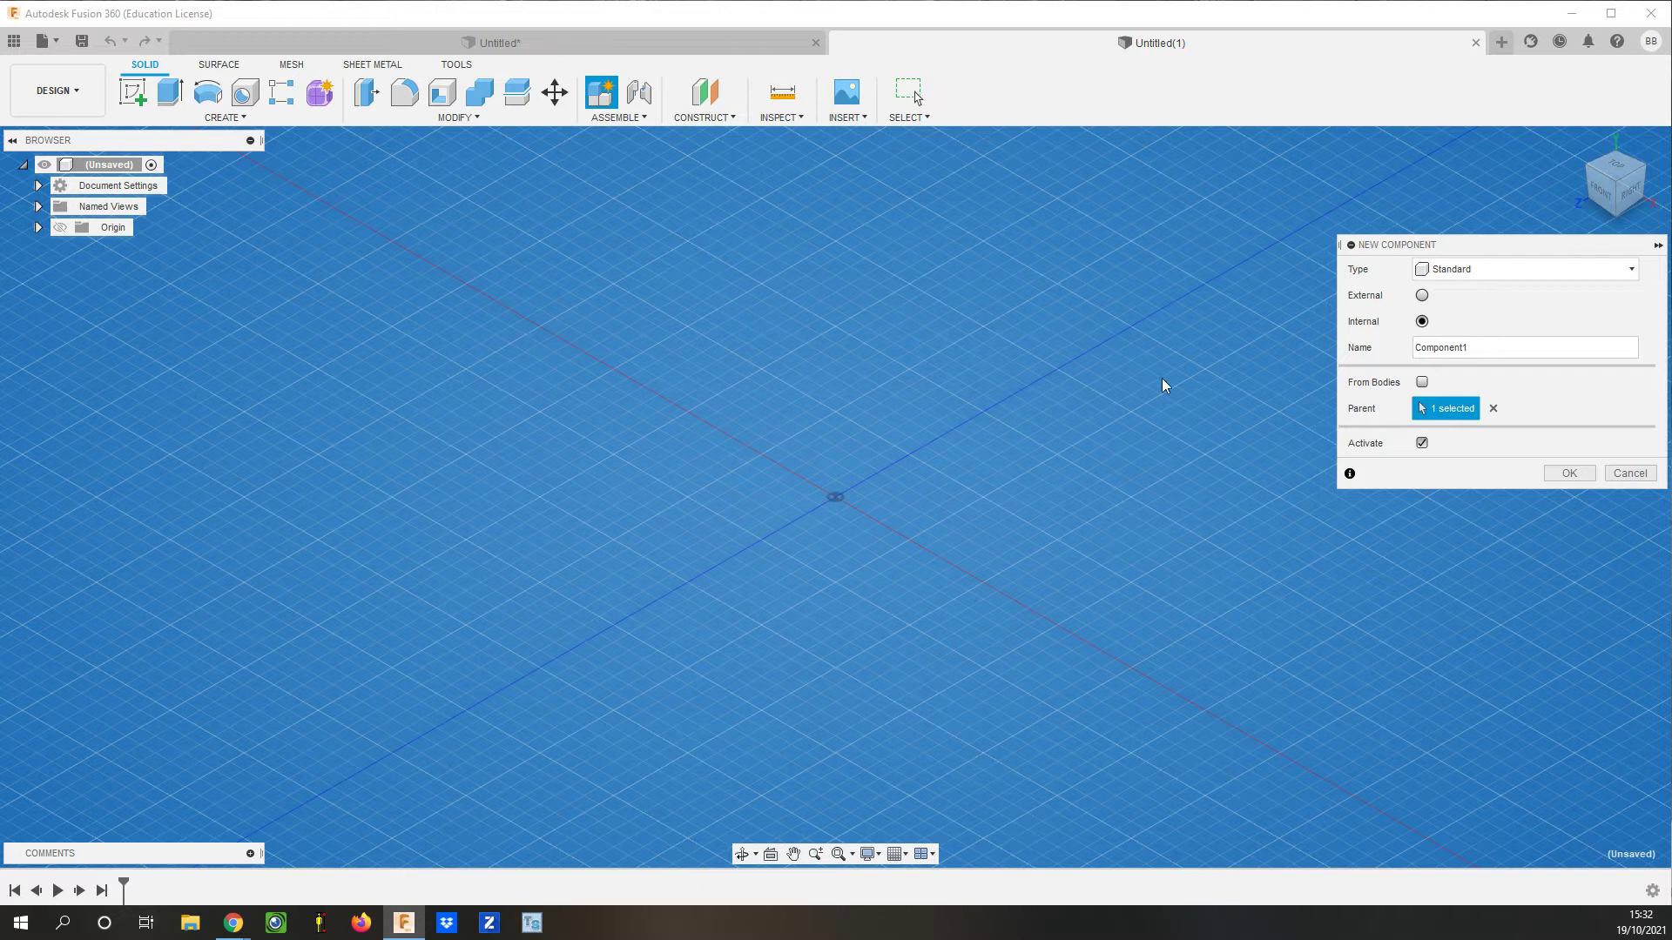
{"action": "left_click", "coordinate": [1568, 472]}
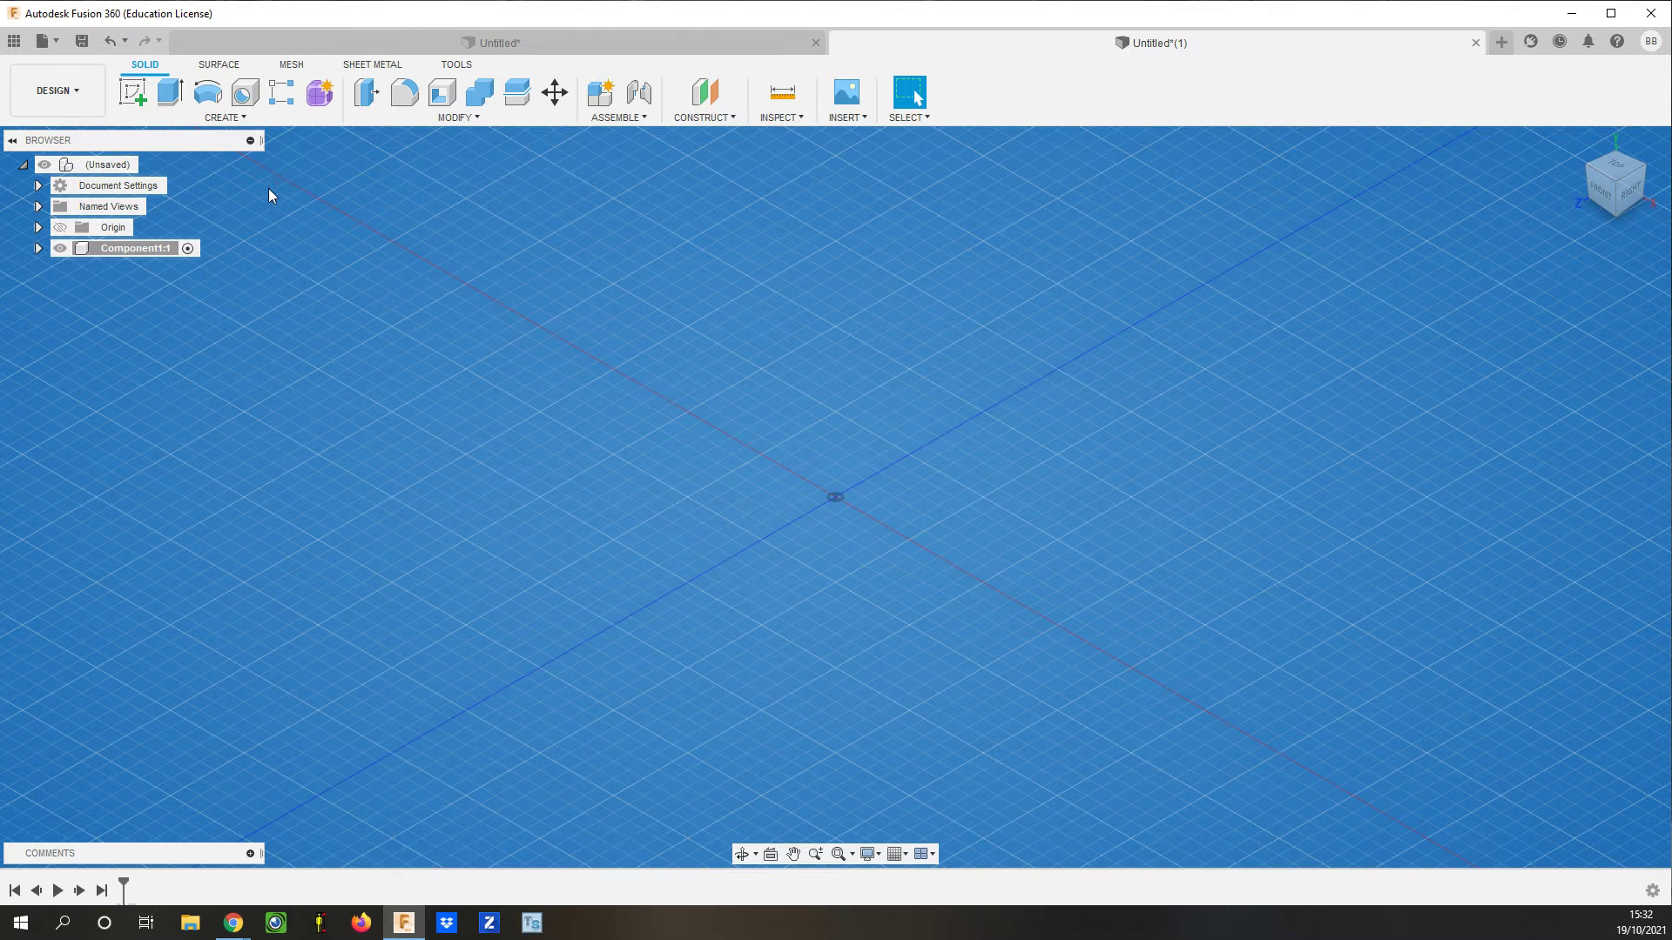
Start a top-view sketch on the horizontal origin plane and activate the two-point Rectangle tool
{"action": "left_click", "coordinate": [135, 96]}
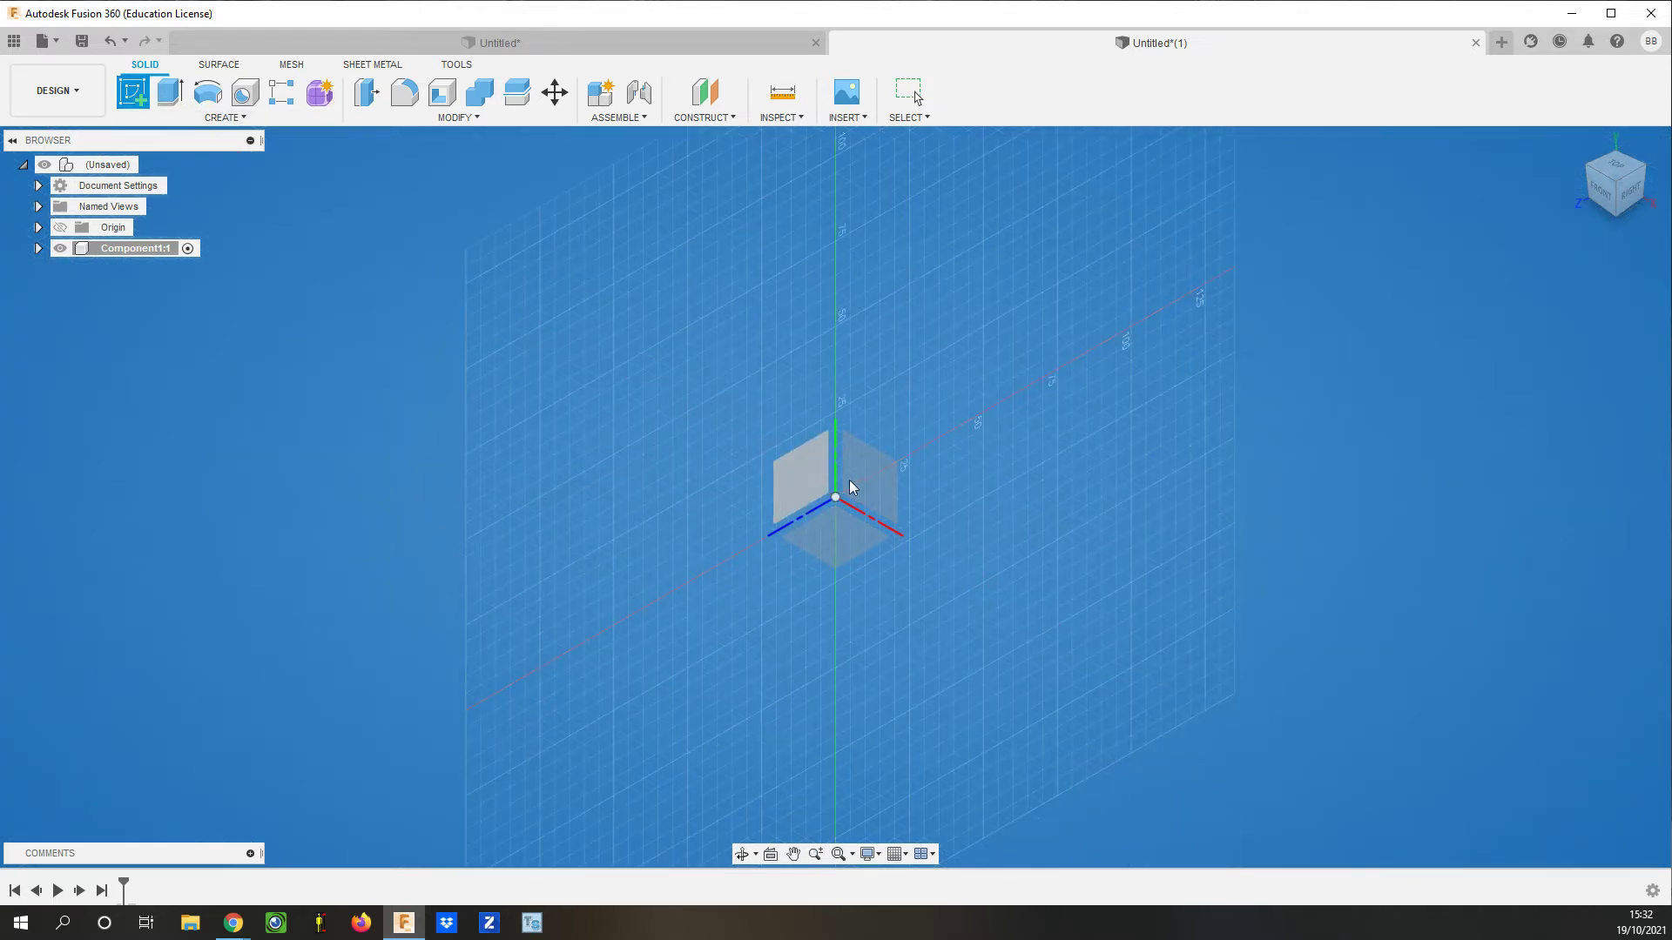
{"action": "left_click", "coordinate": [831, 549]}
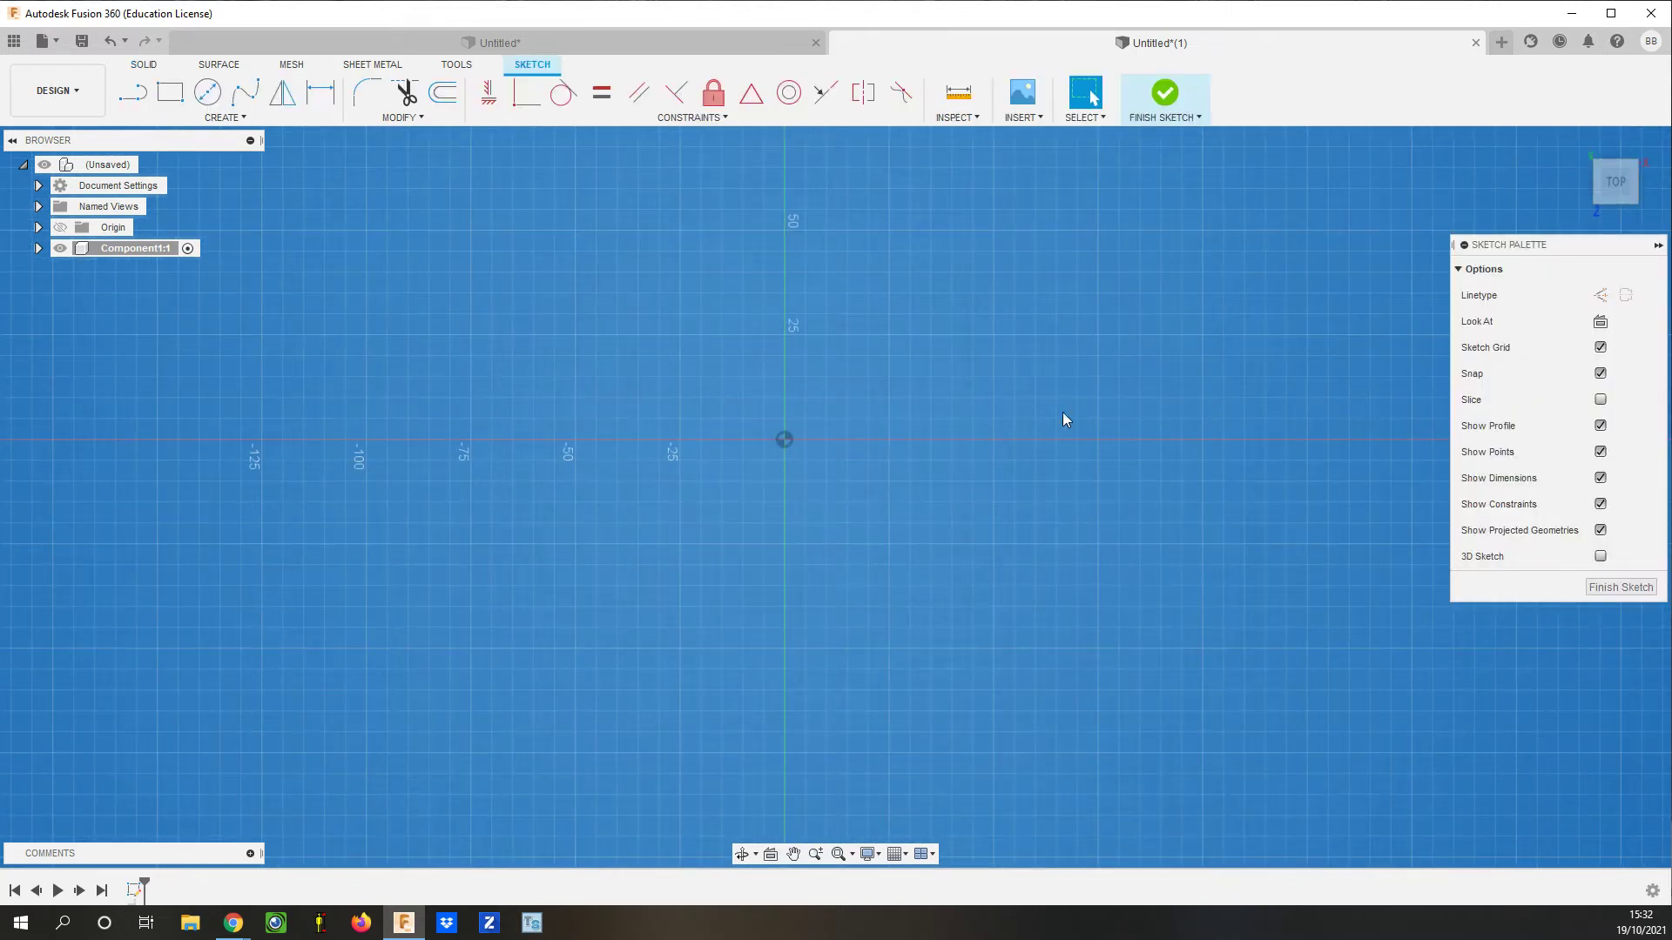
{"action": "mouse_move", "coordinate": [1600, 217]}
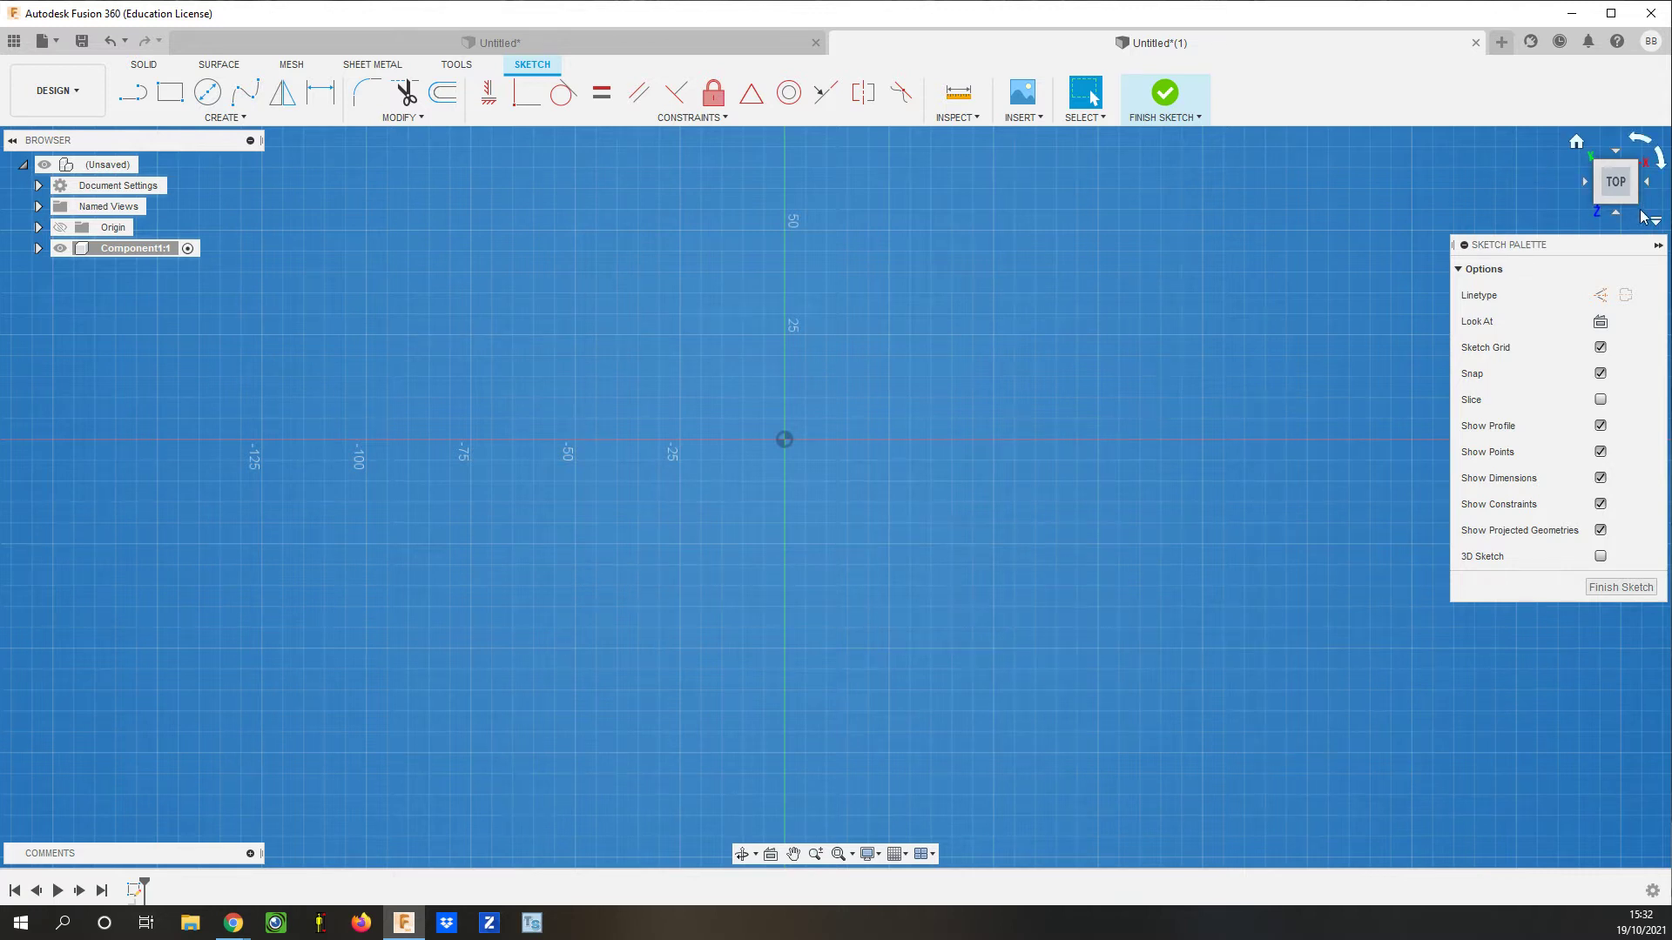
{"action": "left_click", "coordinate": [1578, 142]}
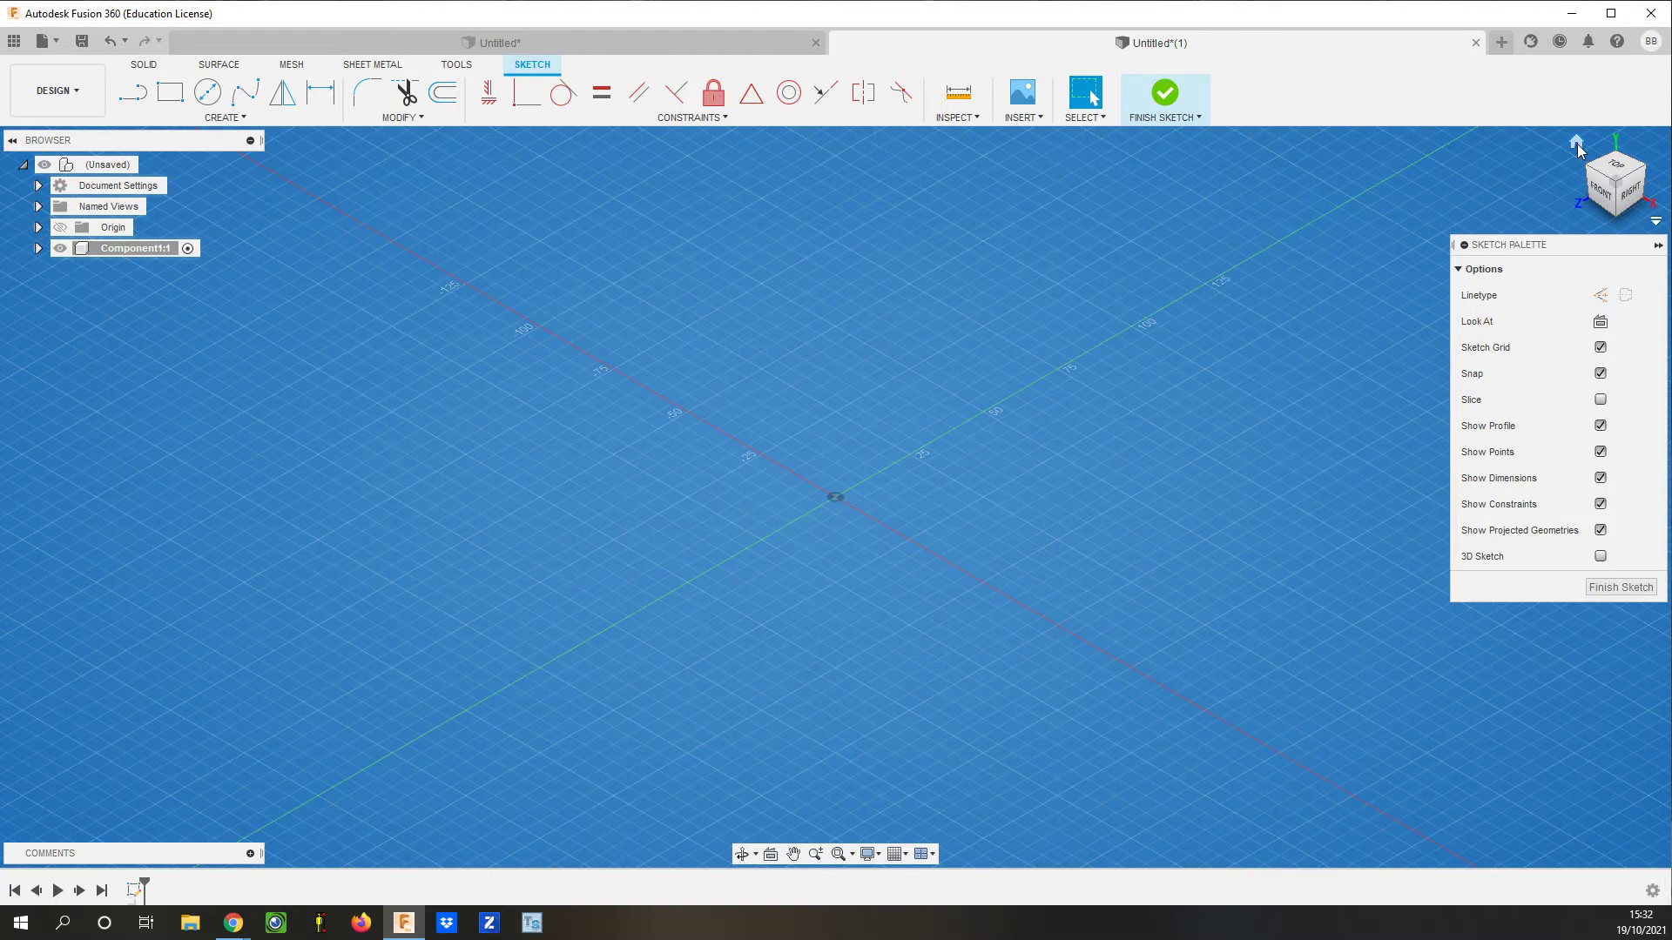
{"action": "left_click", "coordinate": [1616, 167]}
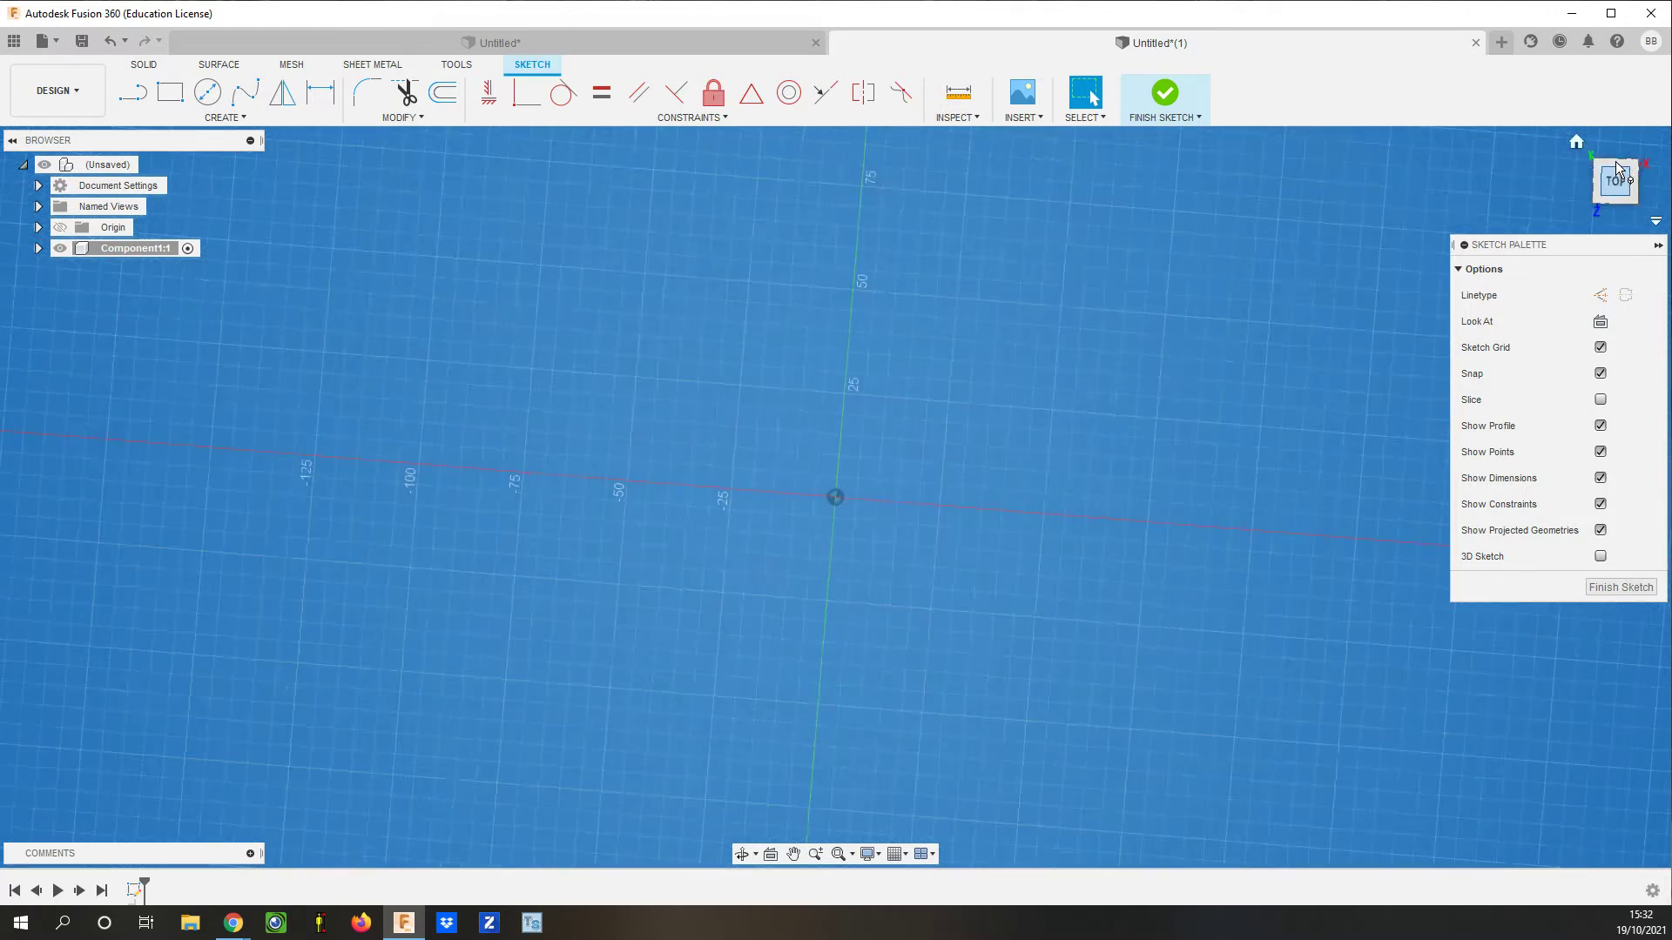
{"action": "left_click", "coordinate": [1584, 182]}
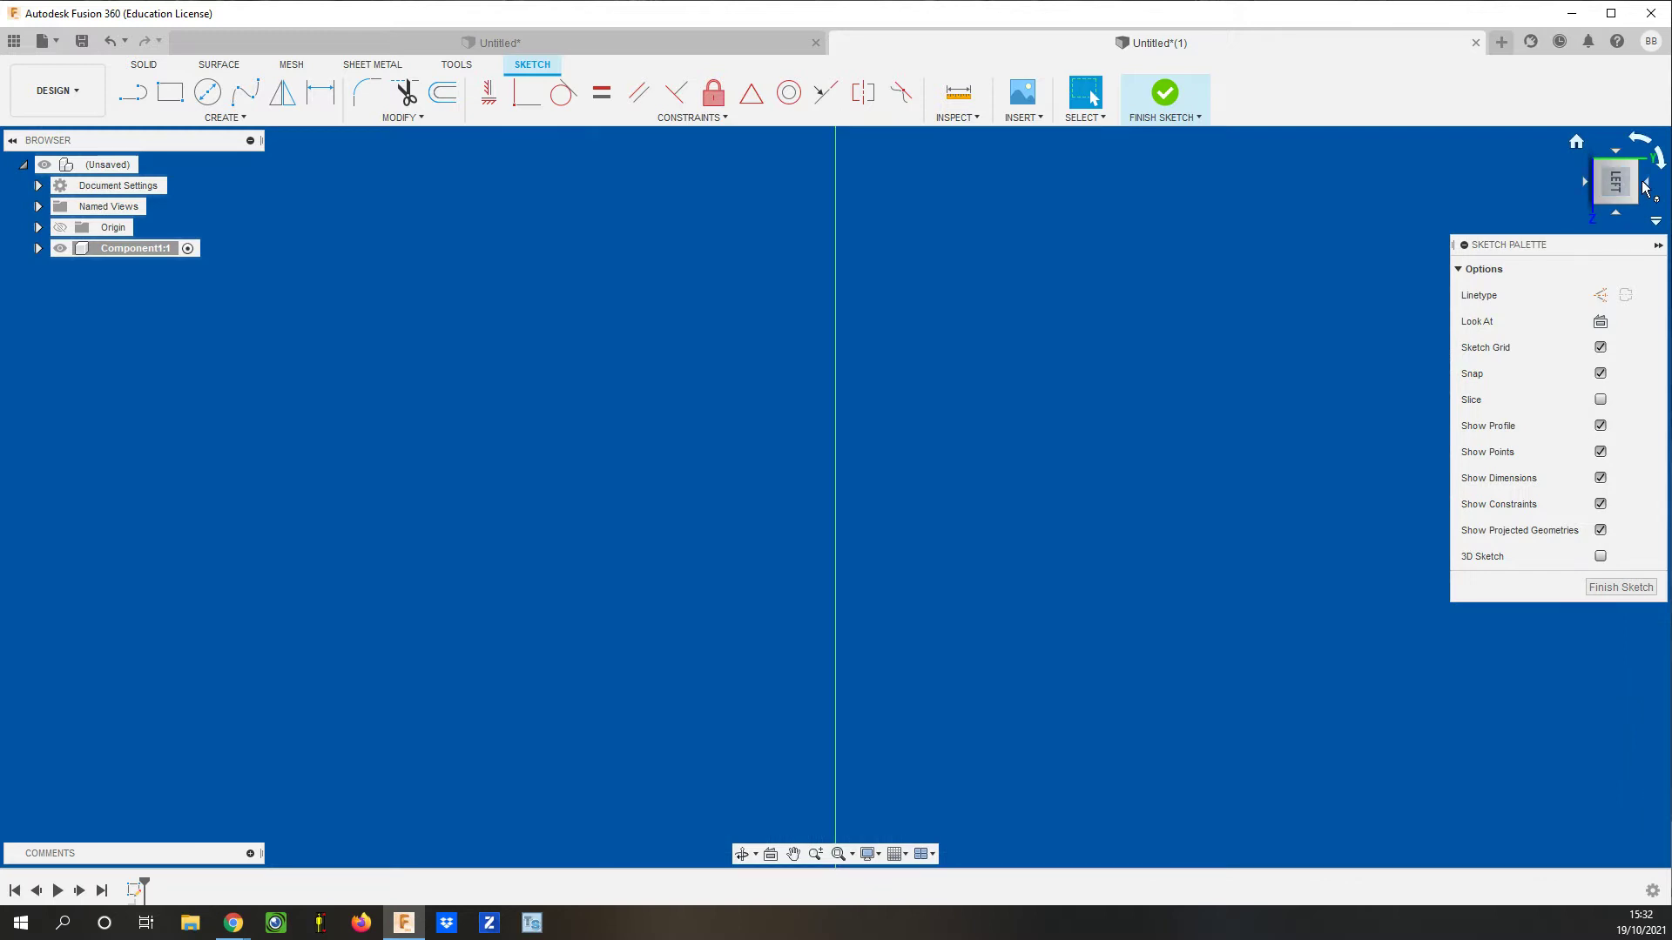
{"action": "left_click", "coordinate": [1645, 185]}
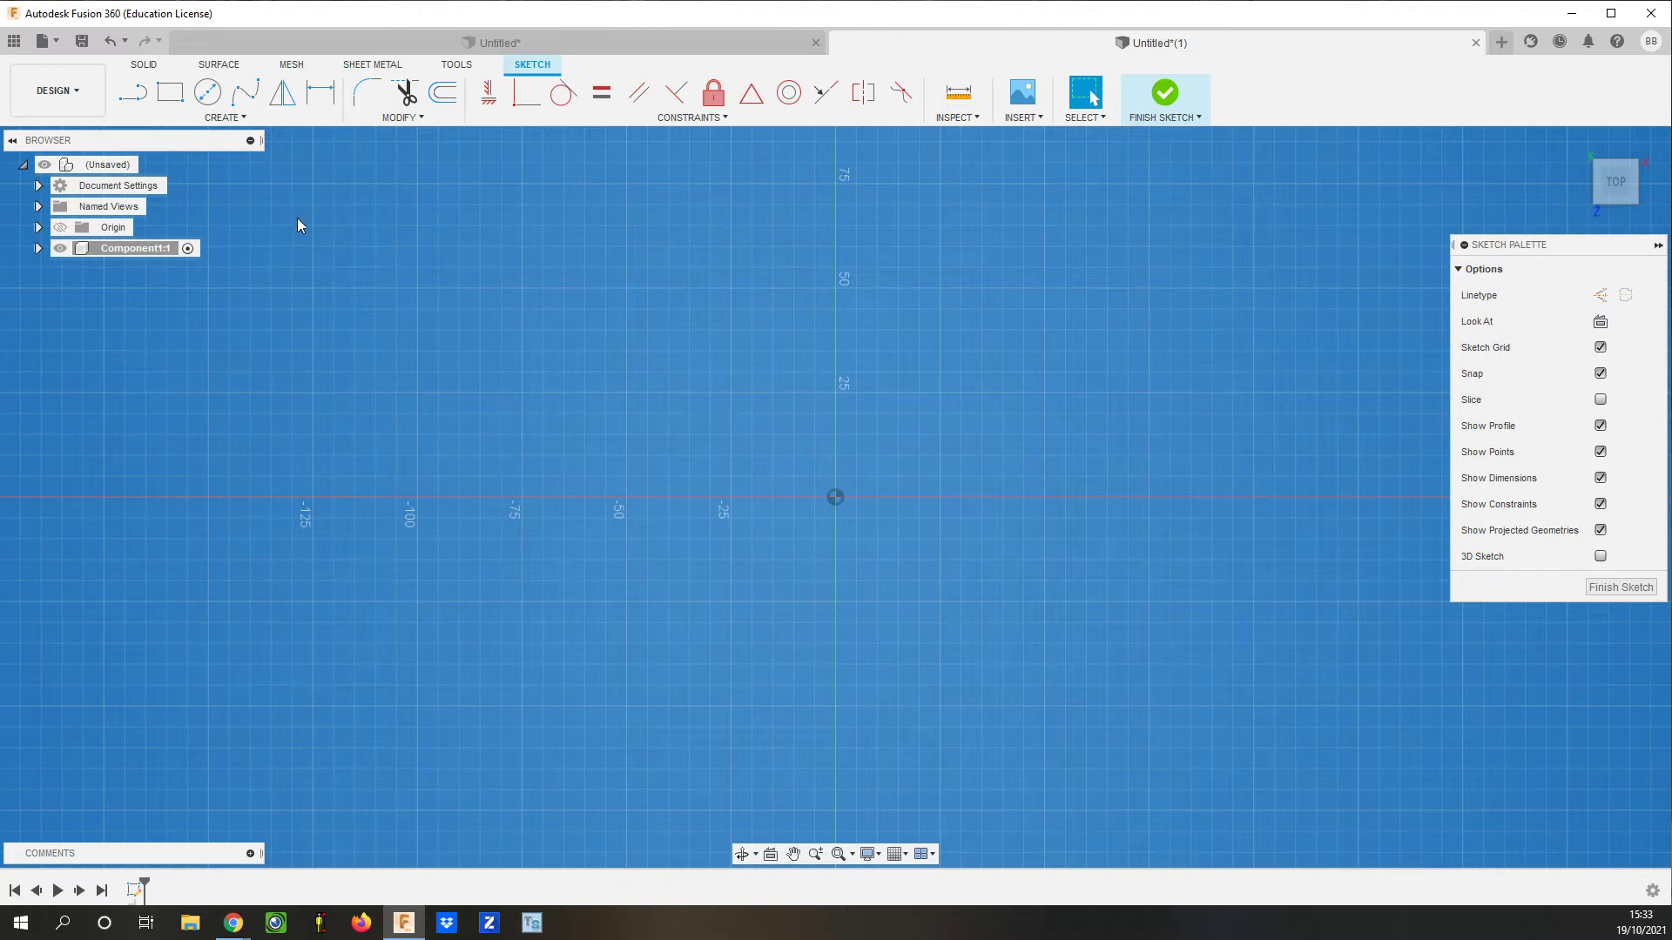
{"action": "left_click", "coordinate": [170, 91]}
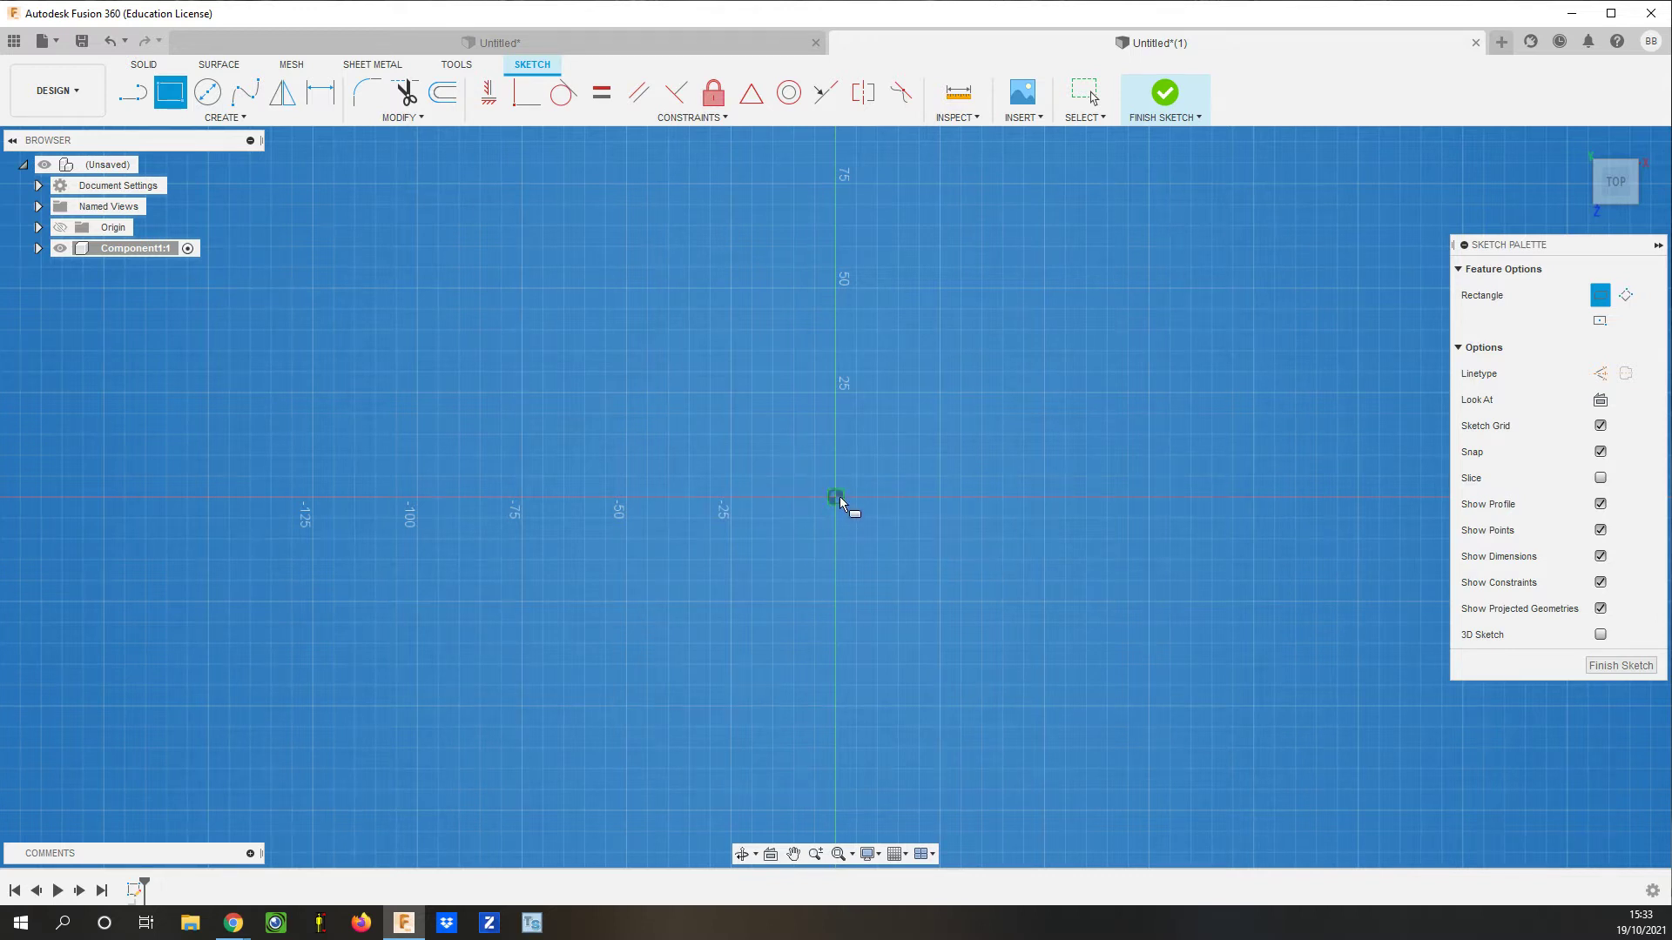
{"action": "scroll", "coordinate": [839, 499], "scroll_direction": "down", "scroll_amount": 3}
{"action": "scroll", "coordinate": [840, 502], "scroll_direction": "up", "scroll_amount": 5}
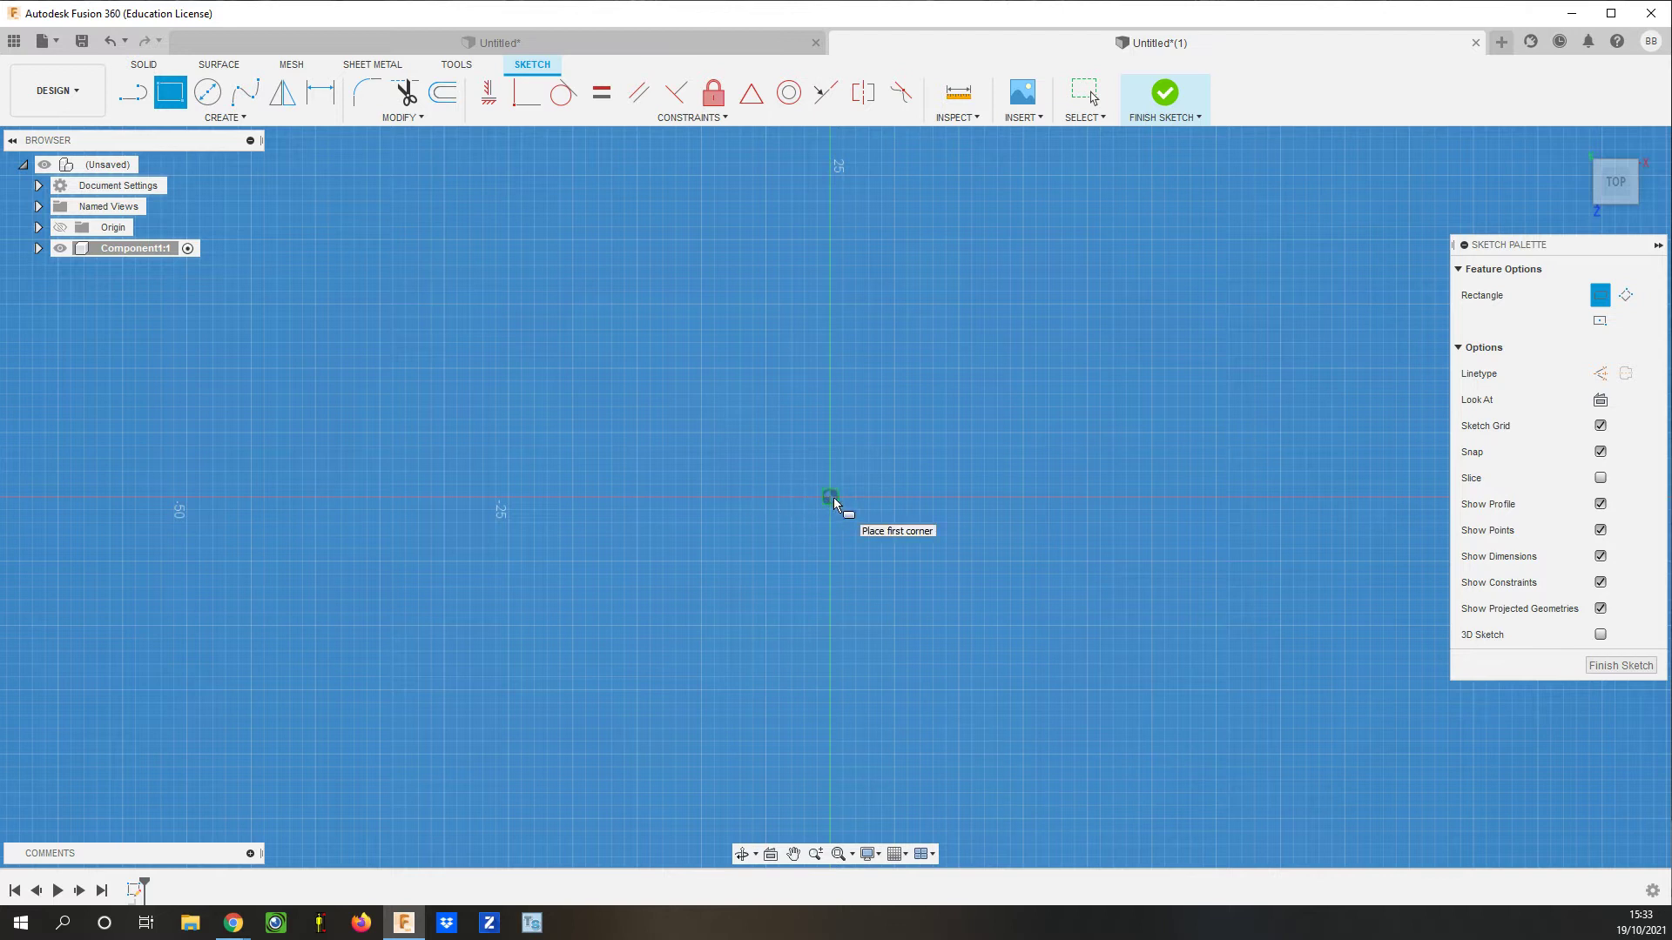
{"action": "scroll", "coordinate": [833, 498], "scroll_direction": "down", "scroll_amount": 1}
{"action": "scroll", "coordinate": [833, 496], "scroll_direction": "down", "scroll_amount": 1}
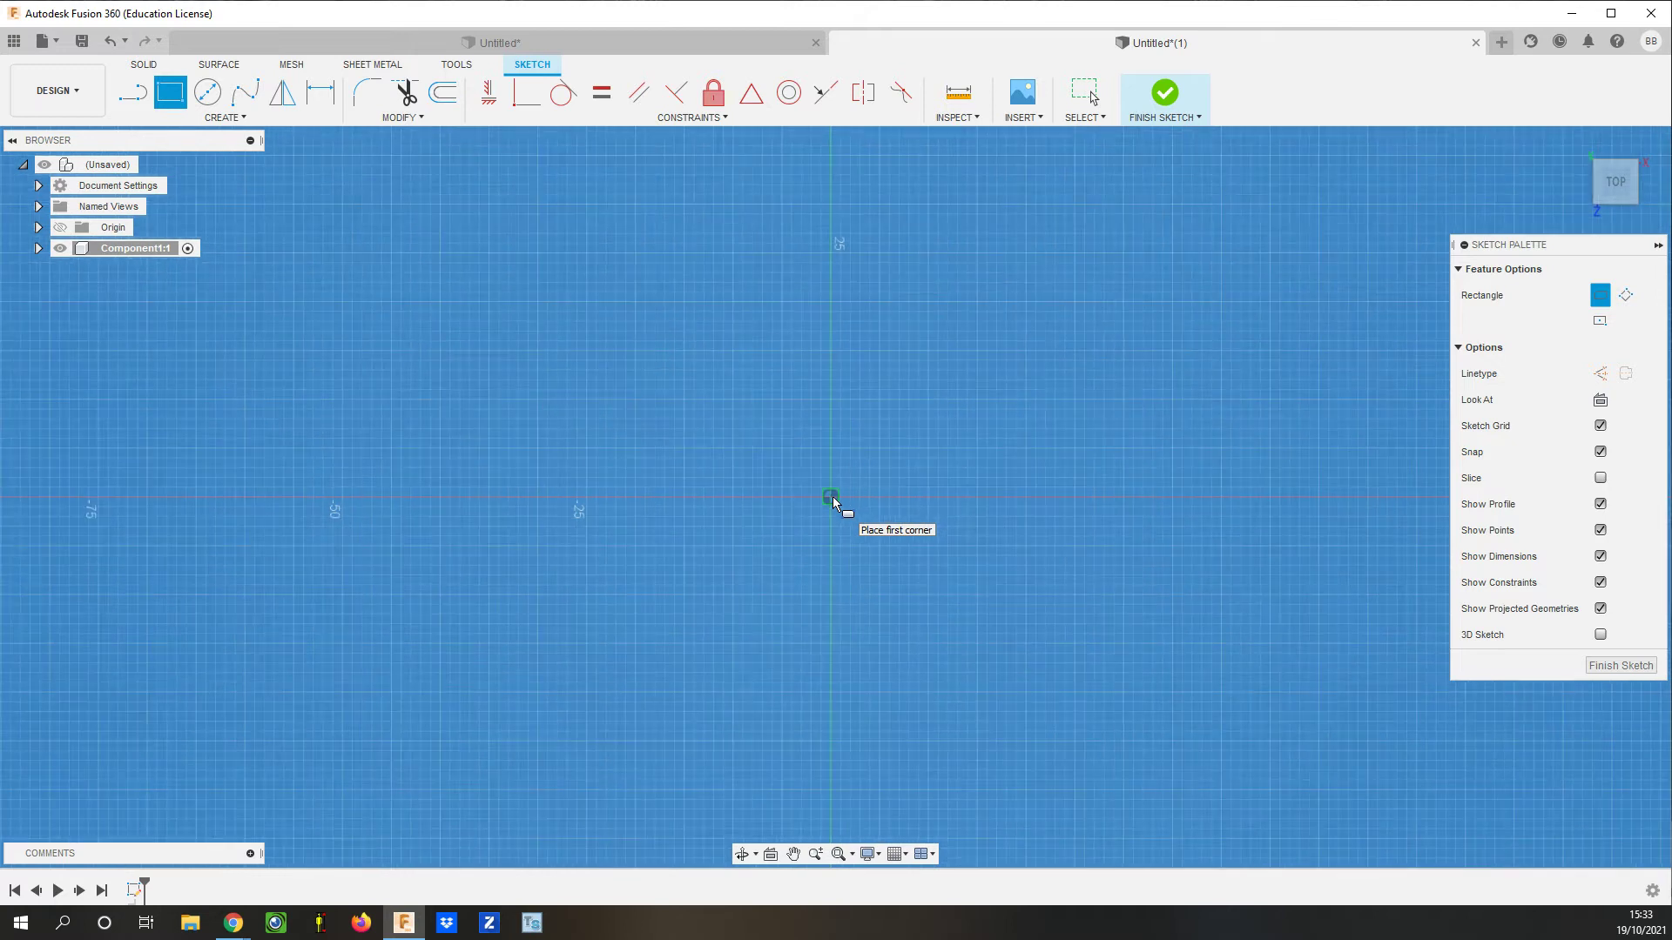
{"action": "scroll", "coordinate": [833, 496], "scroll_direction": "down", "scroll_amount": 1}
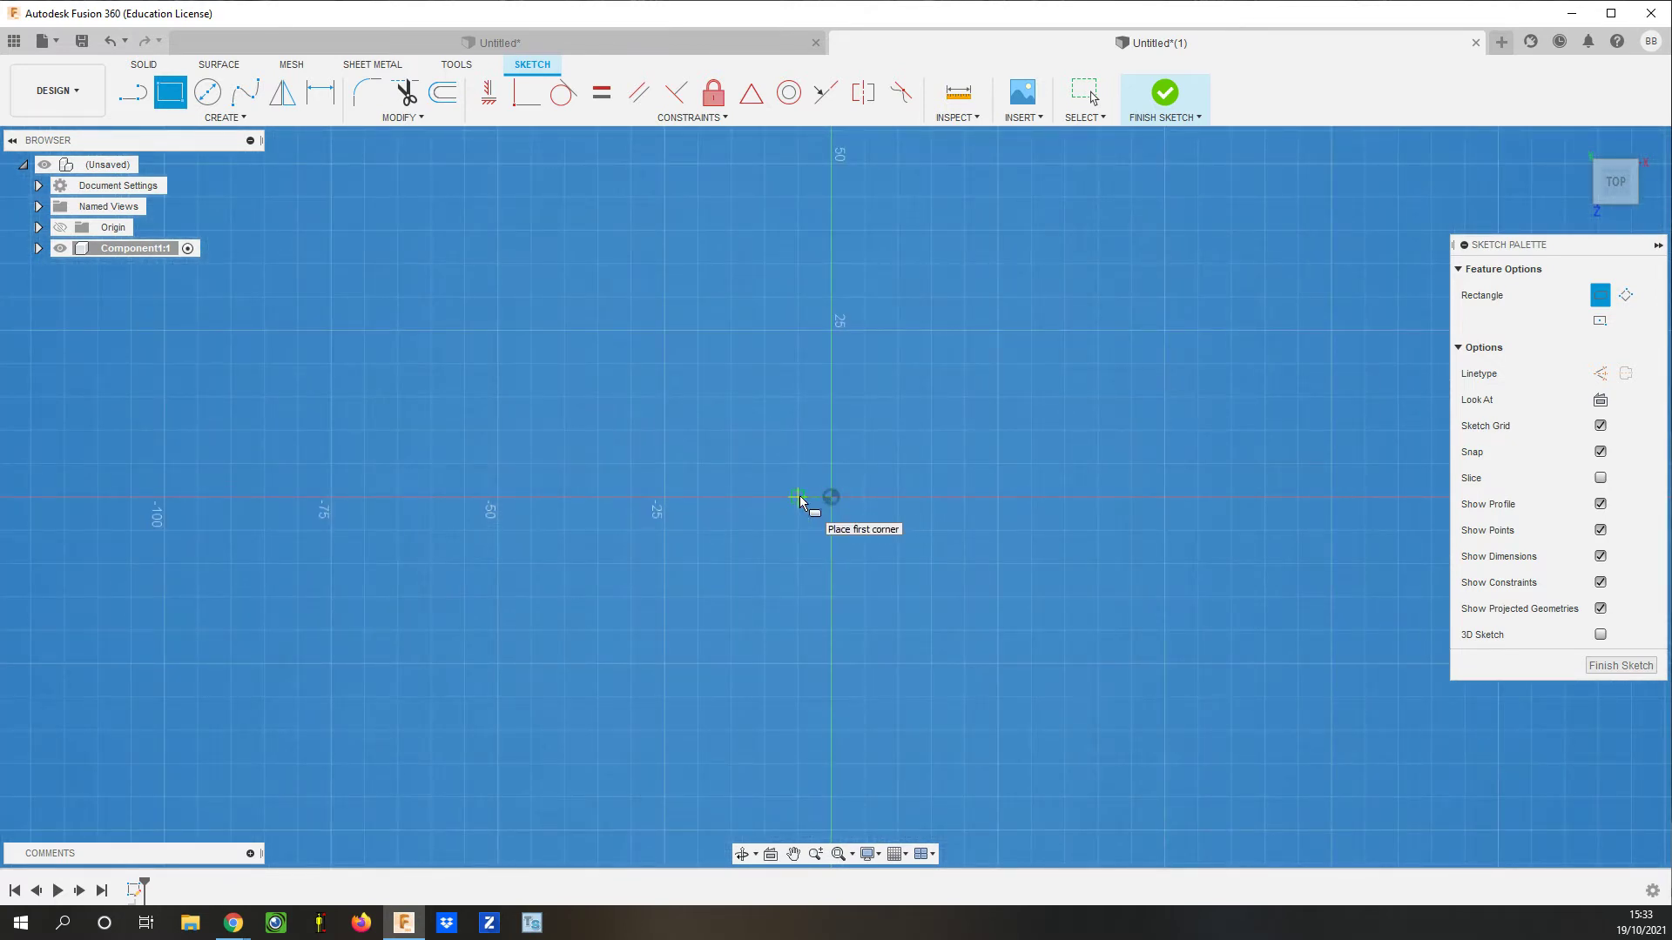
{"action": "left_click", "coordinate": [799, 497]}
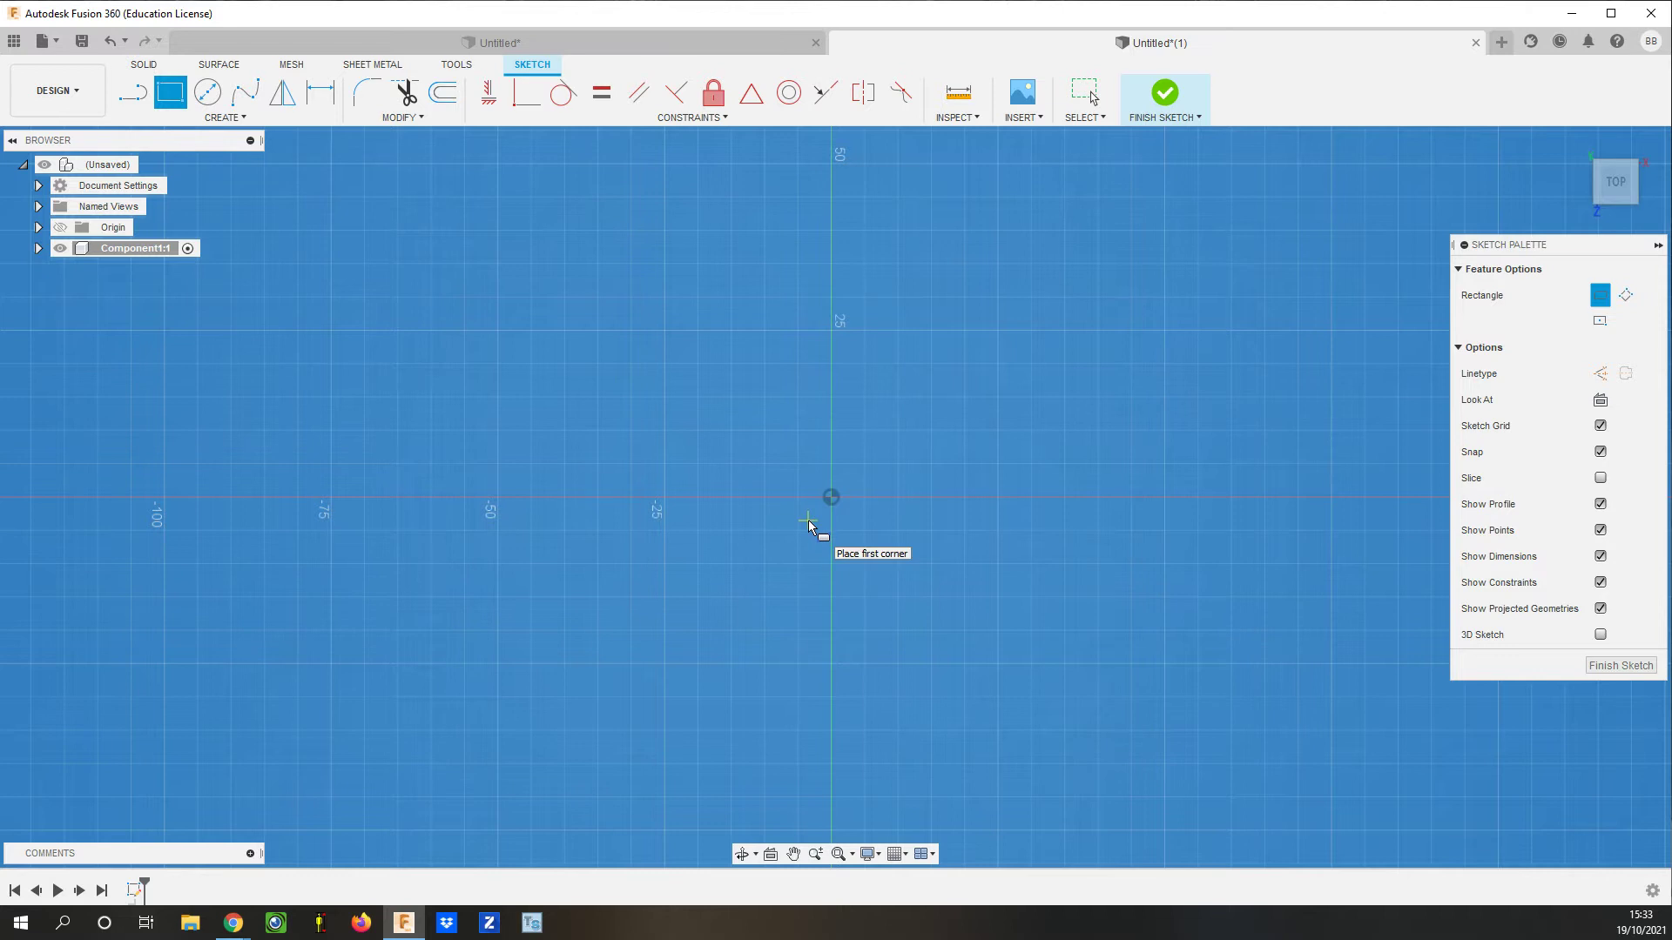
{"action": "scroll", "coordinate": [808, 520], "scroll_direction": "up", "scroll_amount": 3}
{"action": "scroll", "coordinate": [808, 520], "scroll_direction": "down", "scroll_amount": 5}
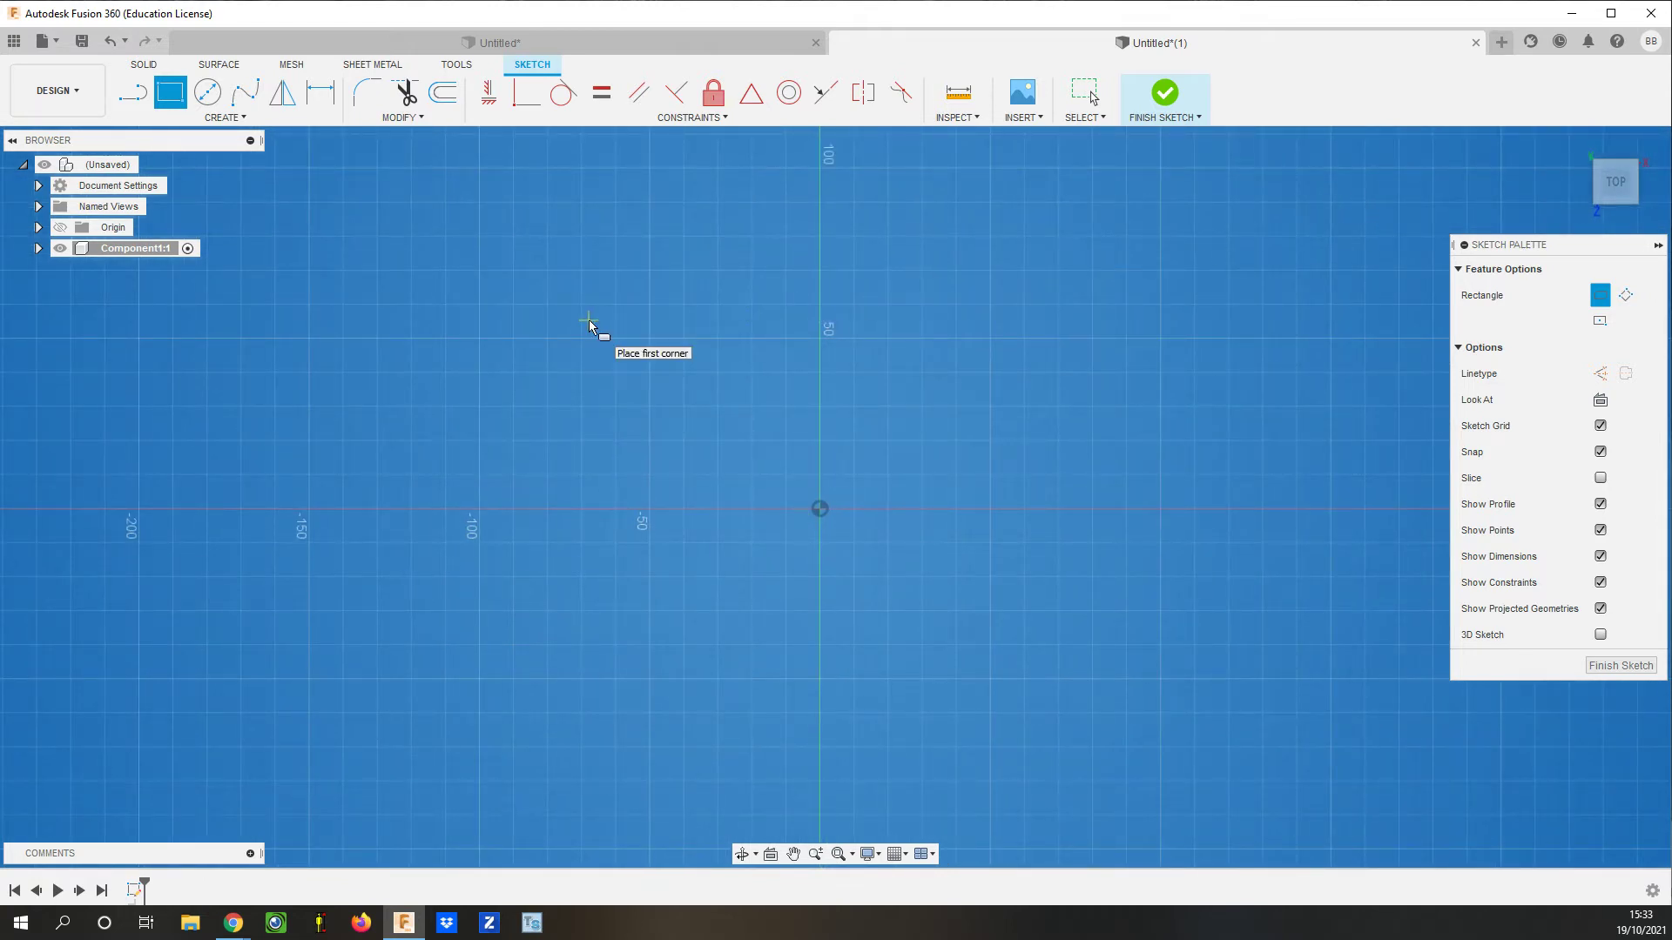
{"action": "scroll", "coordinate": [474, 528], "scroll_direction": "down", "scroll_amount": 1}
{"action": "scroll", "coordinate": [475, 527], "scroll_direction": "down", "scroll_amount": 1}
{"action": "scroll", "coordinate": [474, 527], "scroll_direction": "up", "scroll_amount": 5}
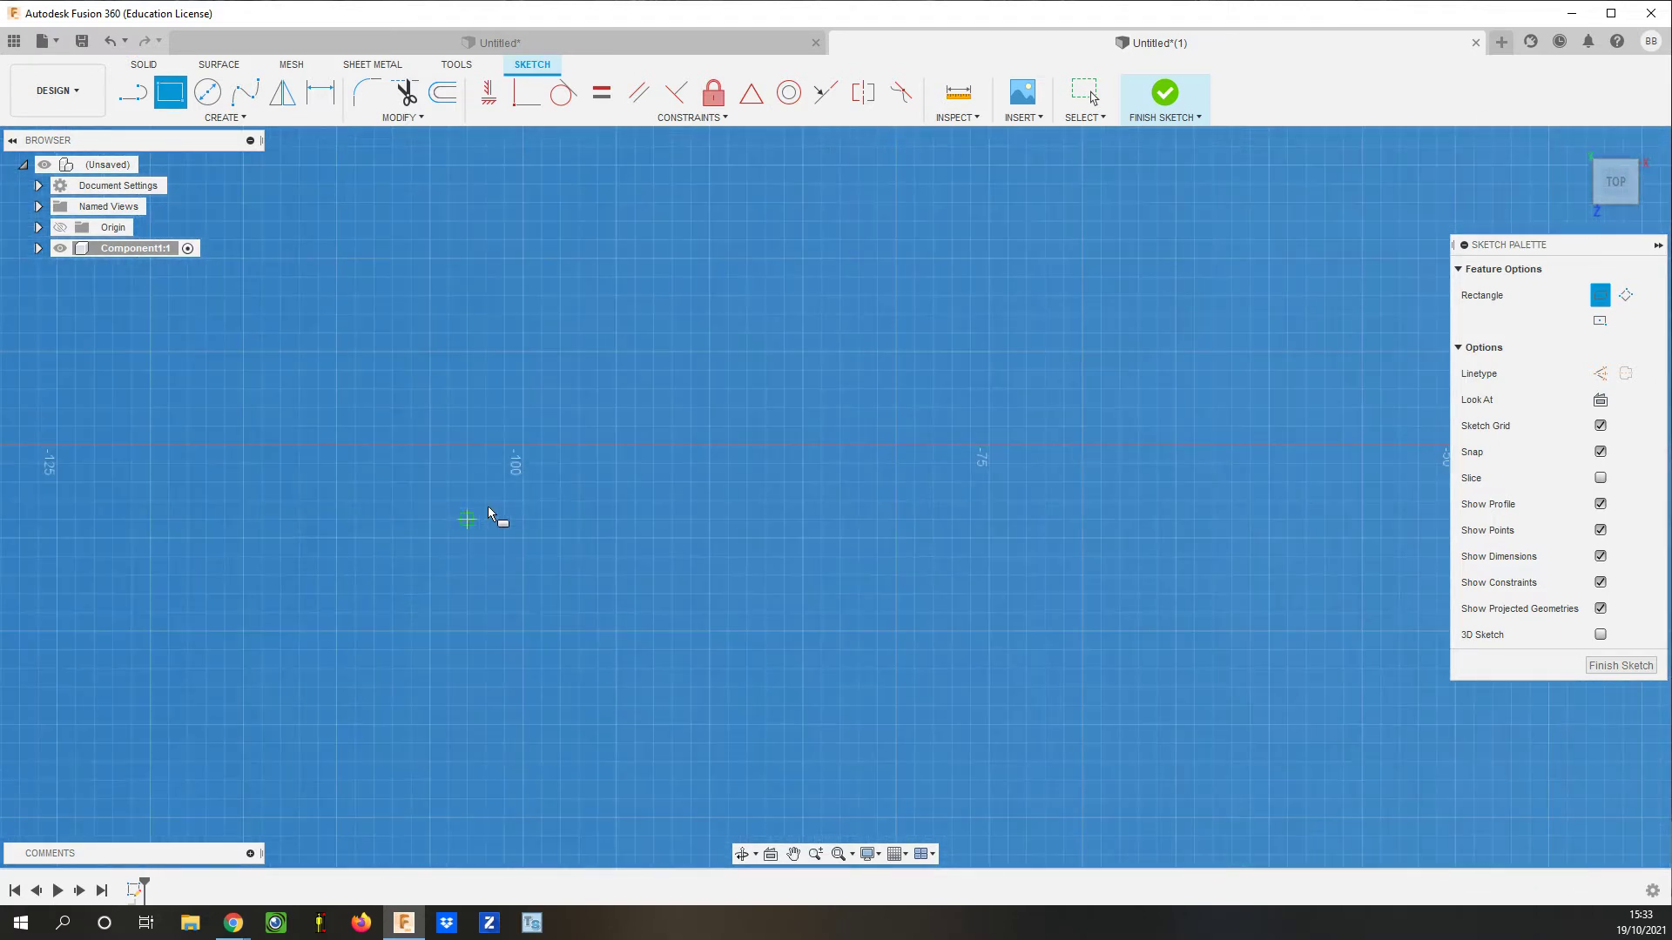
{"action": "scroll", "coordinate": [533, 430], "scroll_direction": "down", "scroll_amount": 2}
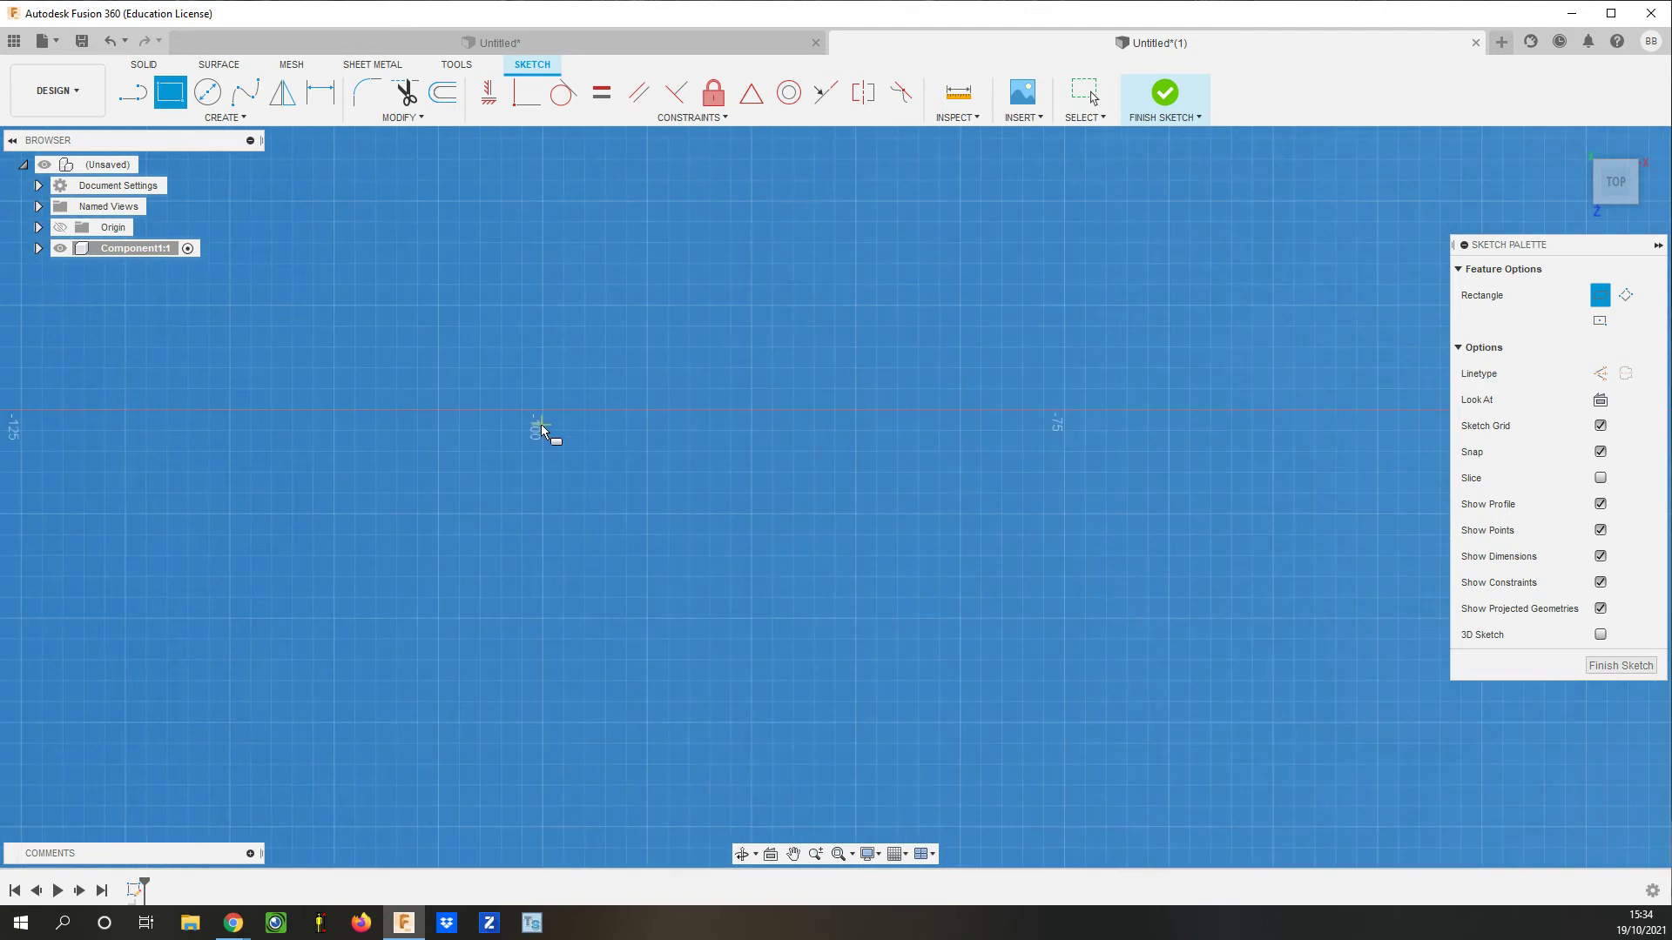
{"action": "scroll", "coordinate": [538, 429], "scroll_direction": "down", "scroll_amount": 6}
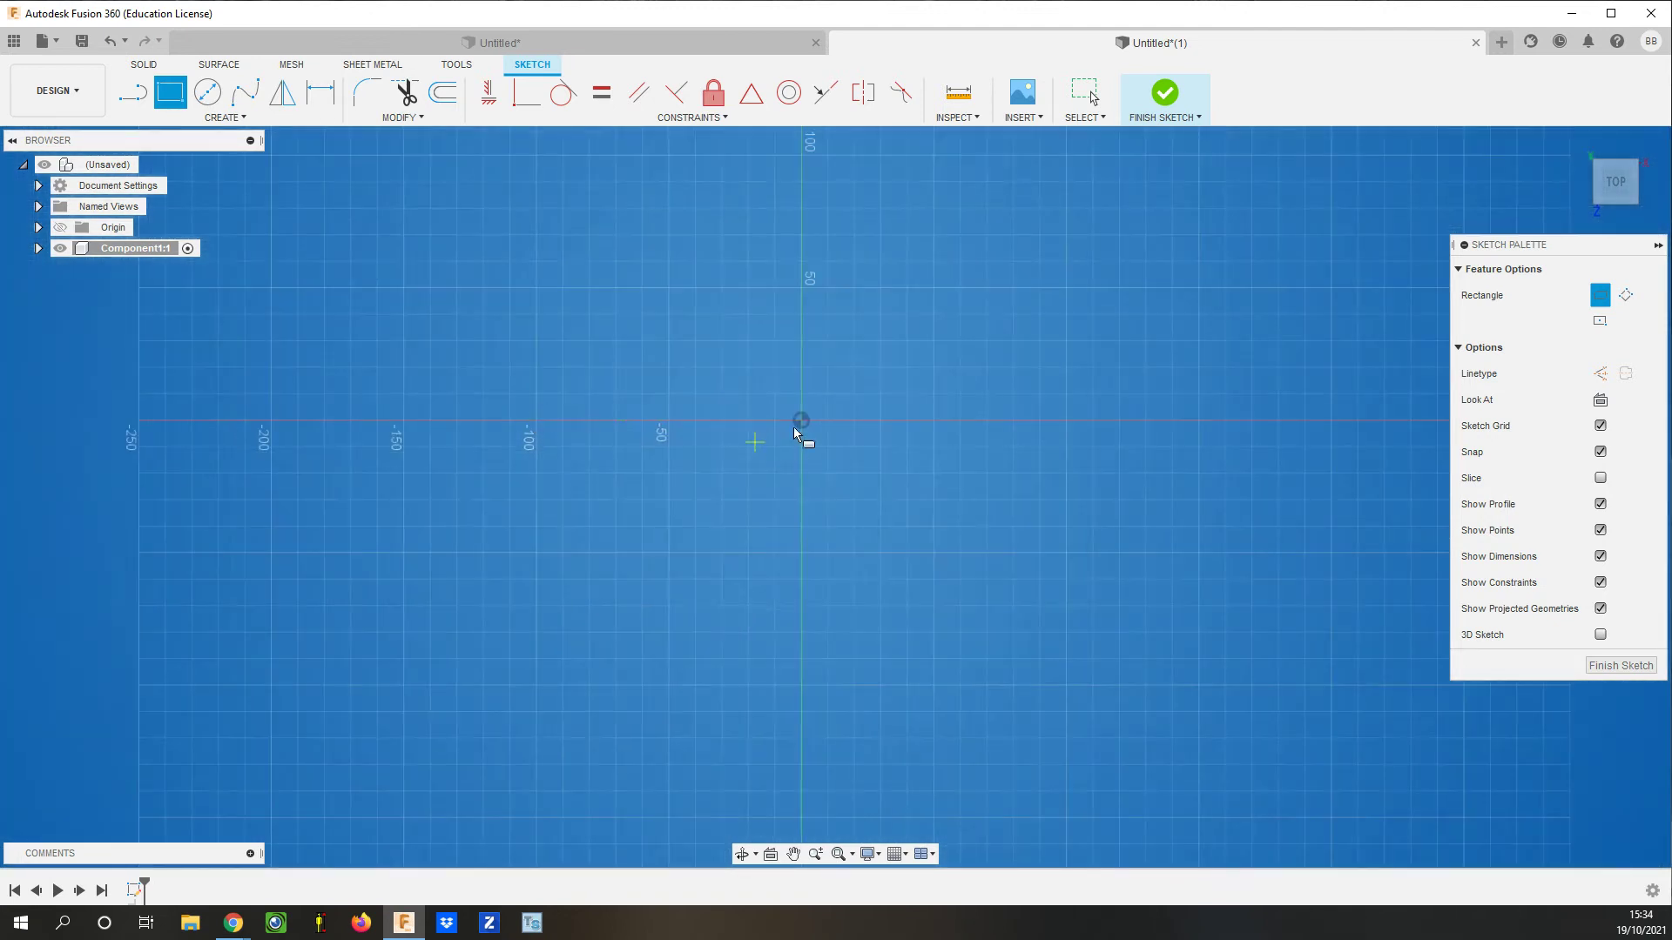
{"action": "scroll", "coordinate": [801, 421], "scroll_direction": "up", "scroll_amount": 3}
{"action": "scroll", "coordinate": [805, 427], "scroll_direction": "up", "scroll_amount": 4}
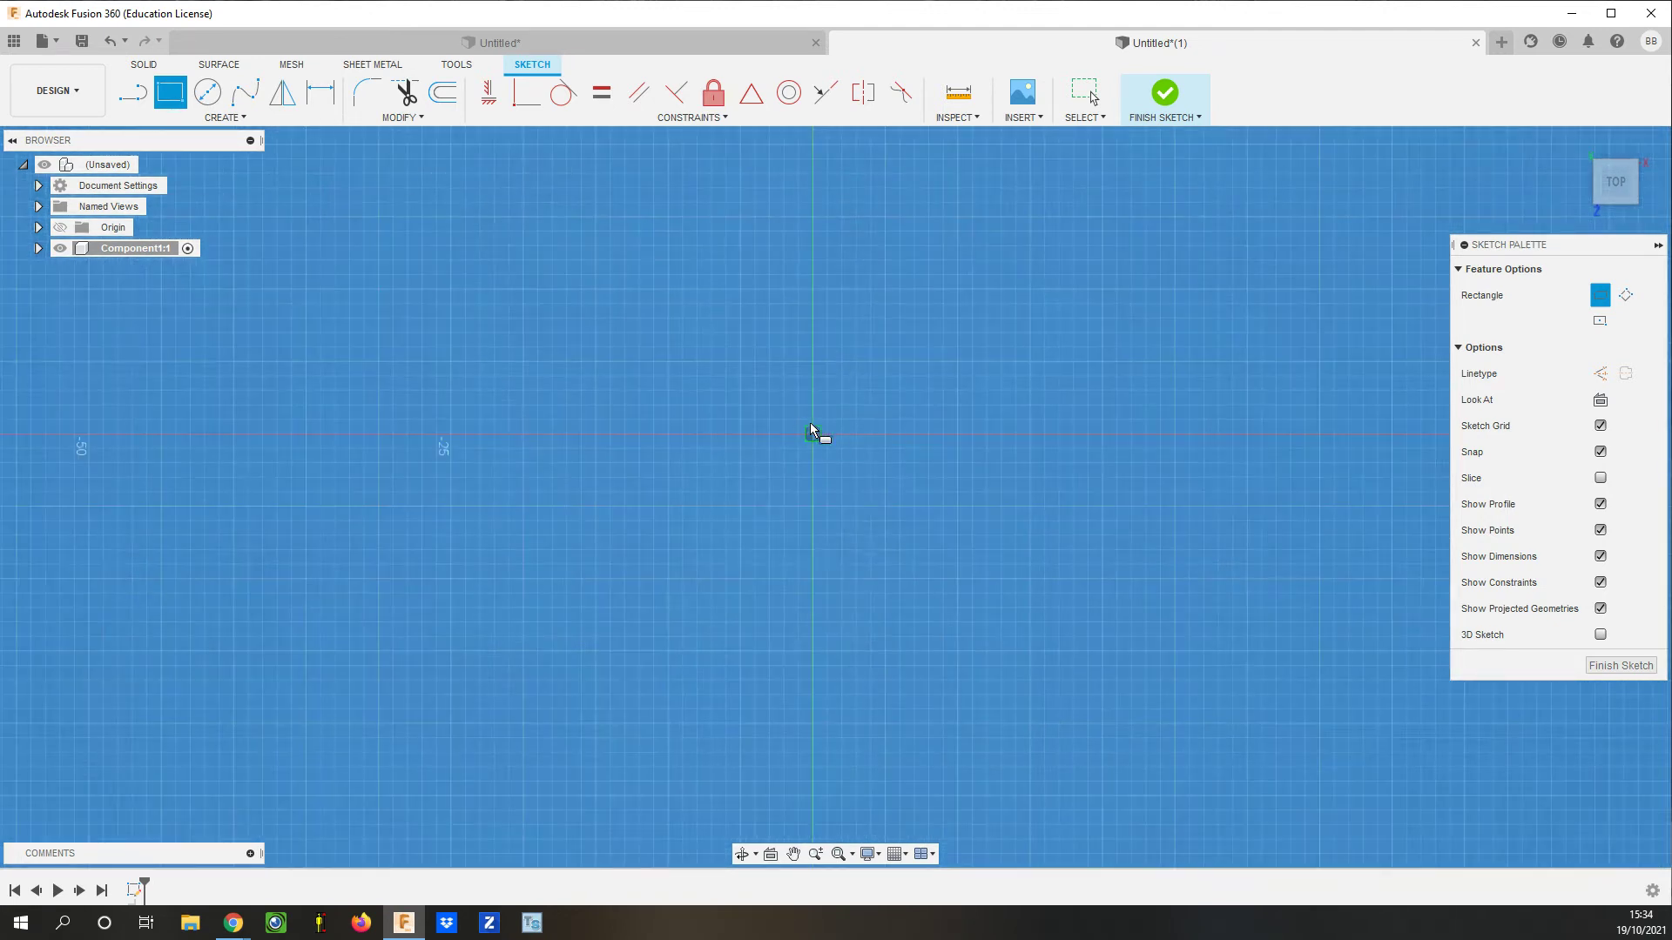
{"action": "scroll", "coordinate": [815, 435], "scroll_direction": "down", "scroll_amount": 3}
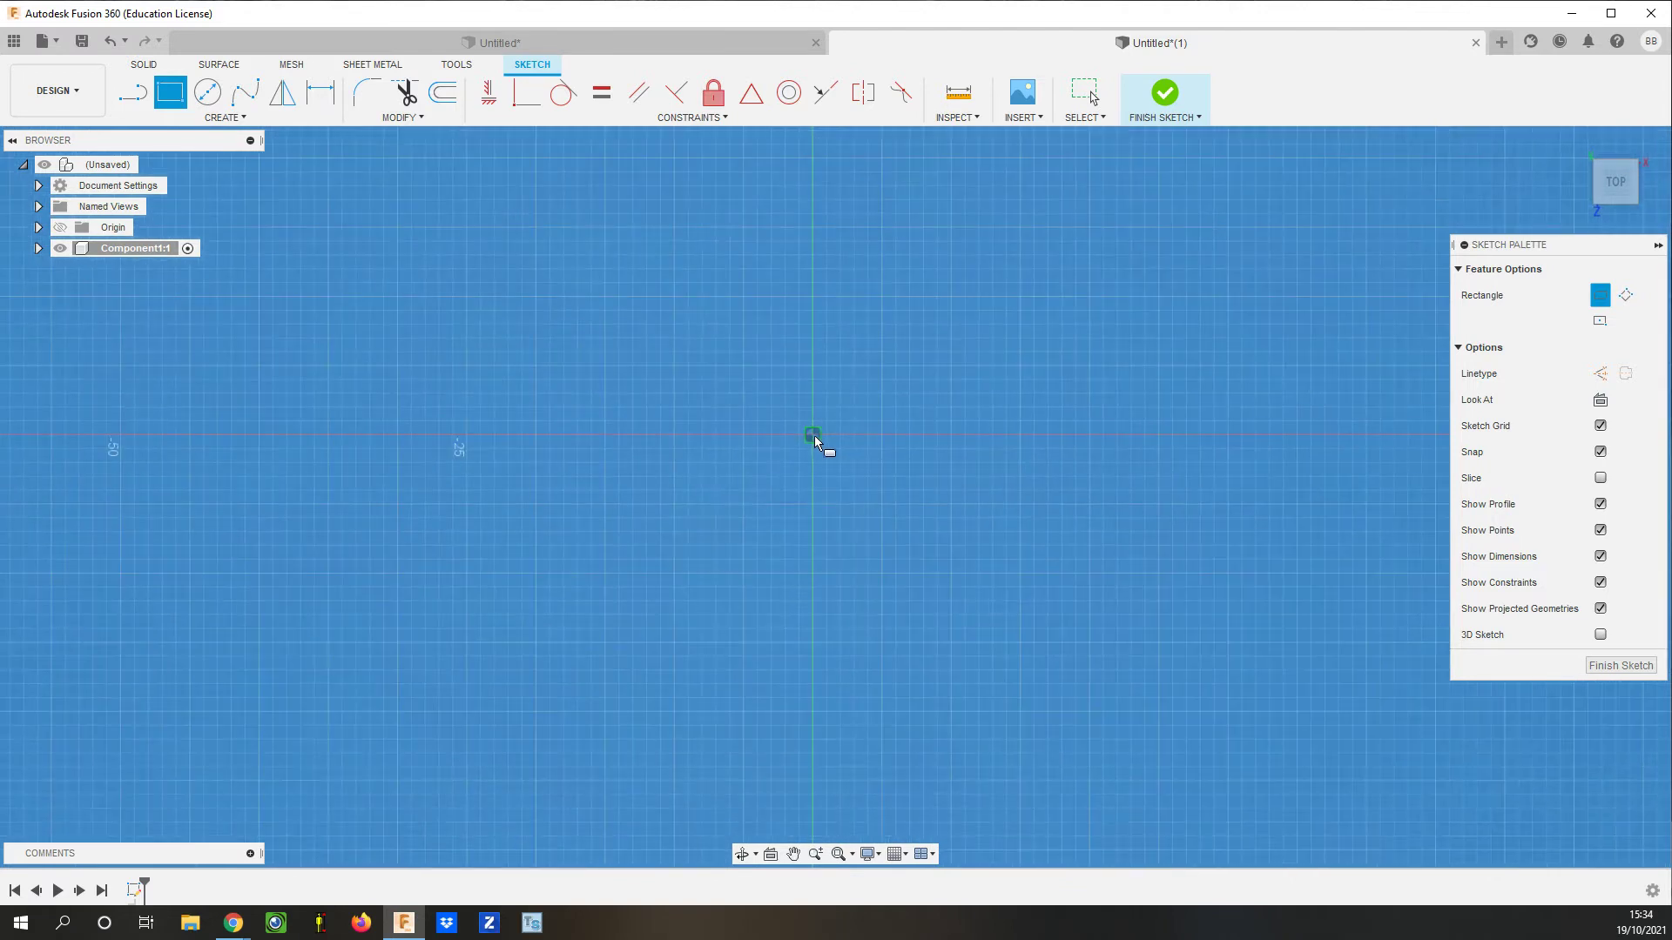
{"action": "scroll", "coordinate": [813, 436], "scroll_direction": "down", "scroll_amount": 3}
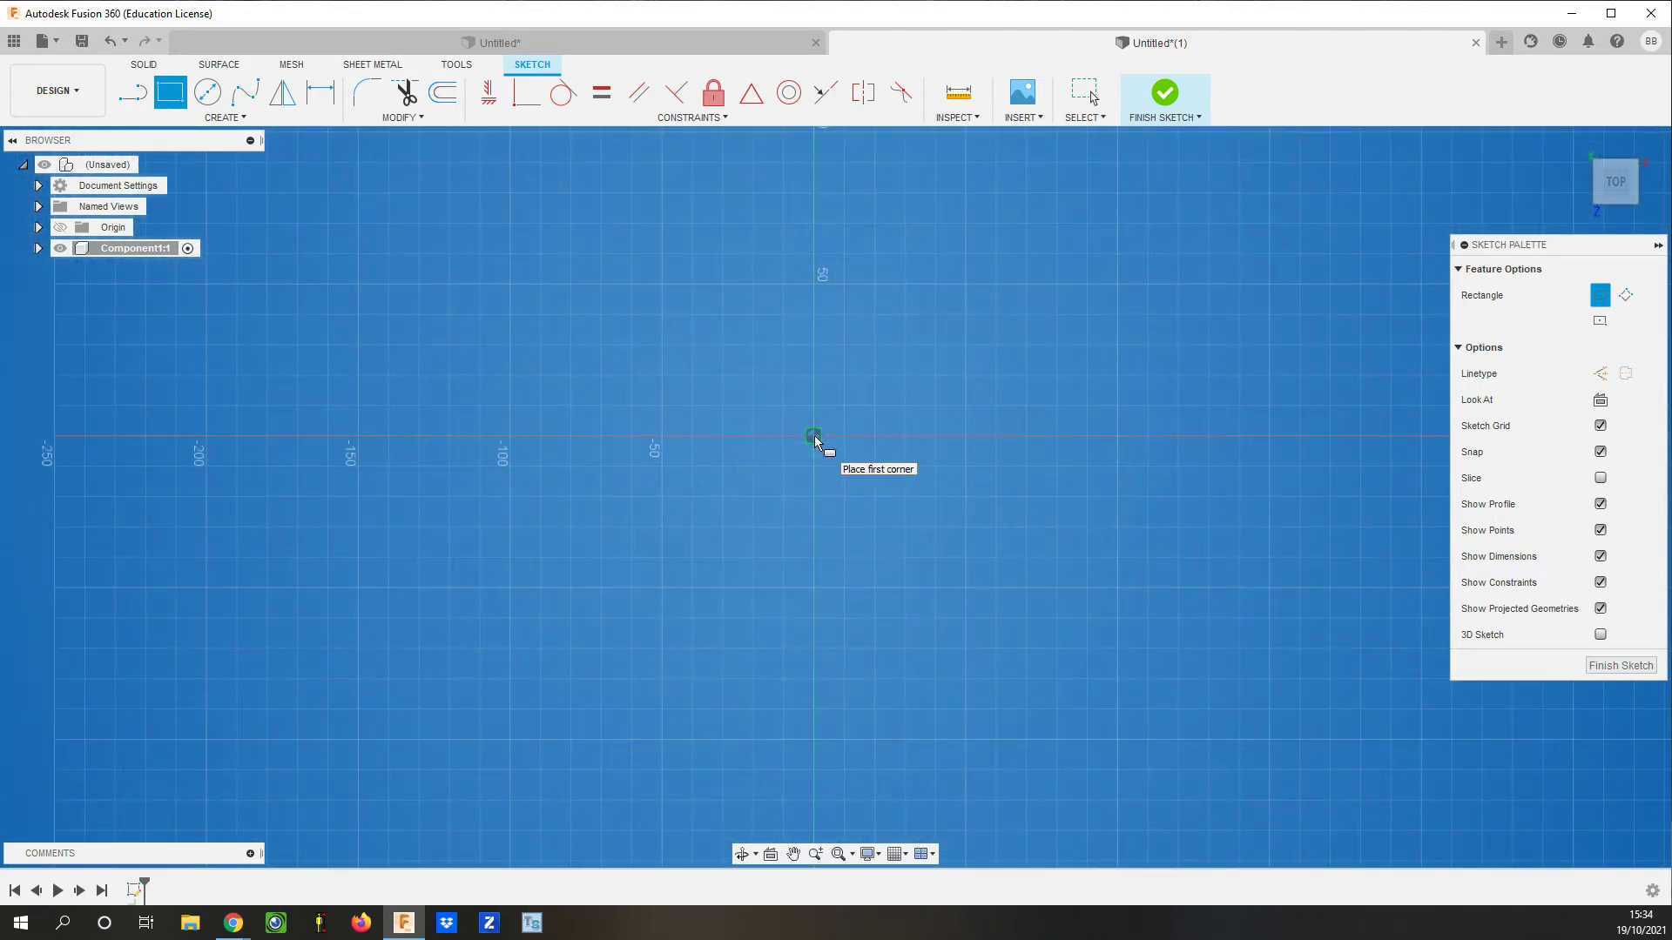
{"action": "scroll", "coordinate": [813, 435], "scroll_direction": "up", "scroll_amount": 3}
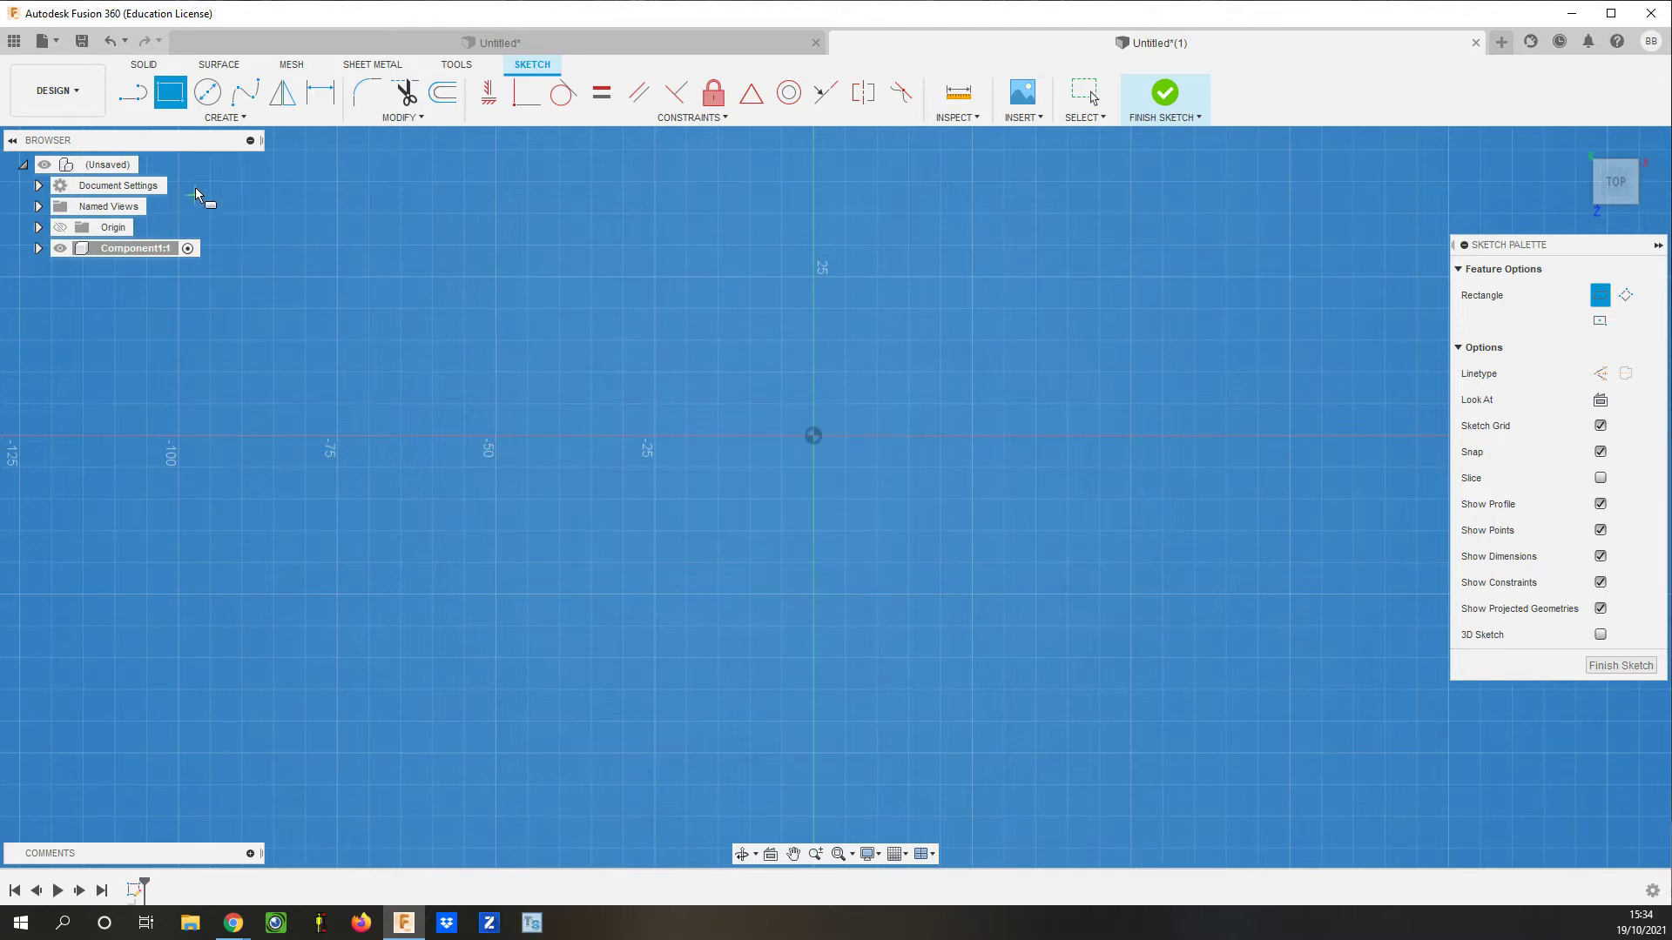
Draw a rectangle with its upper-left corner on the origin, 30 mm high and 70 mm wide
{"action": "left_click", "coordinate": [813, 435]}
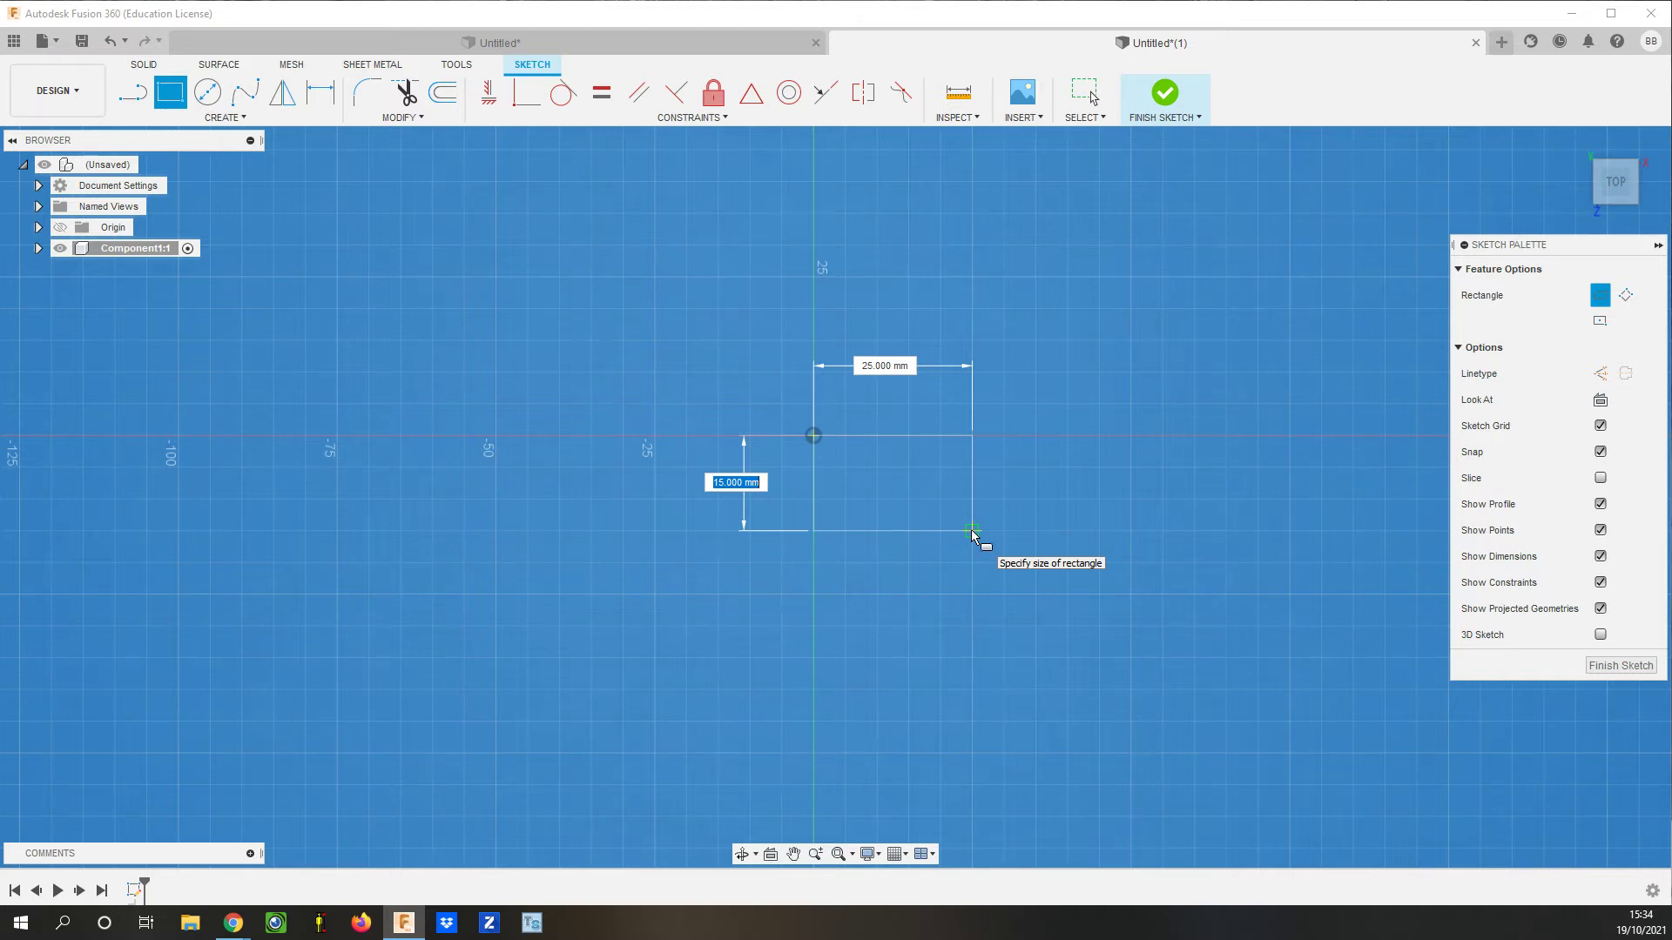
{"action": "type", "text": "30"}
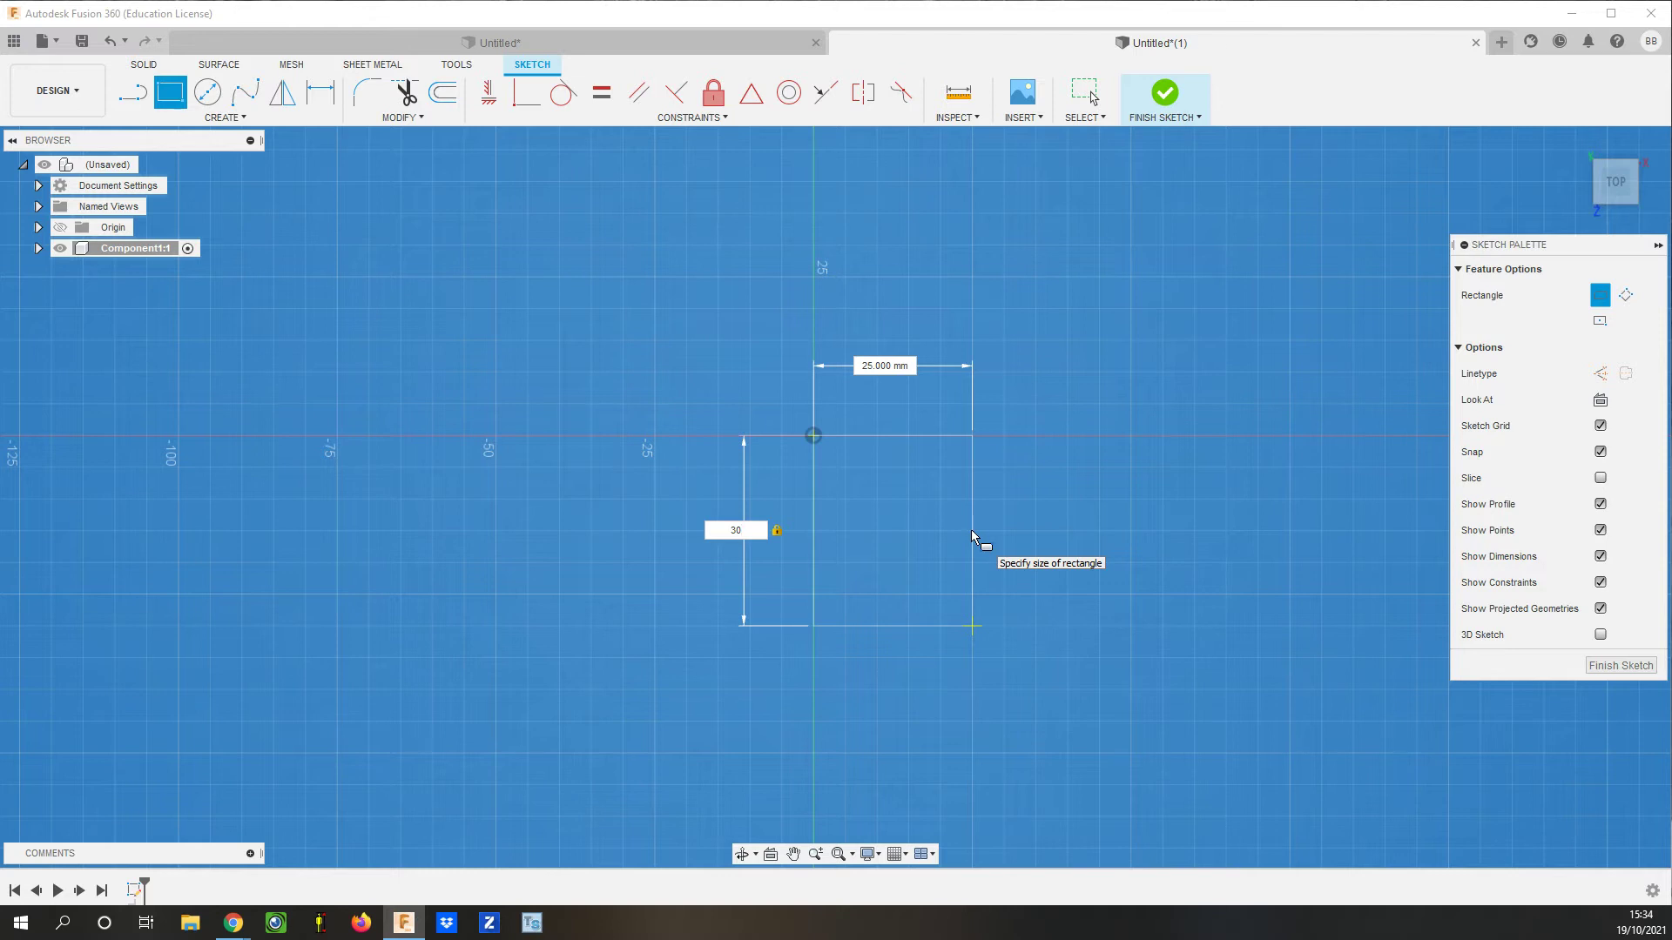
{"action": "key", "text": "Tab"}
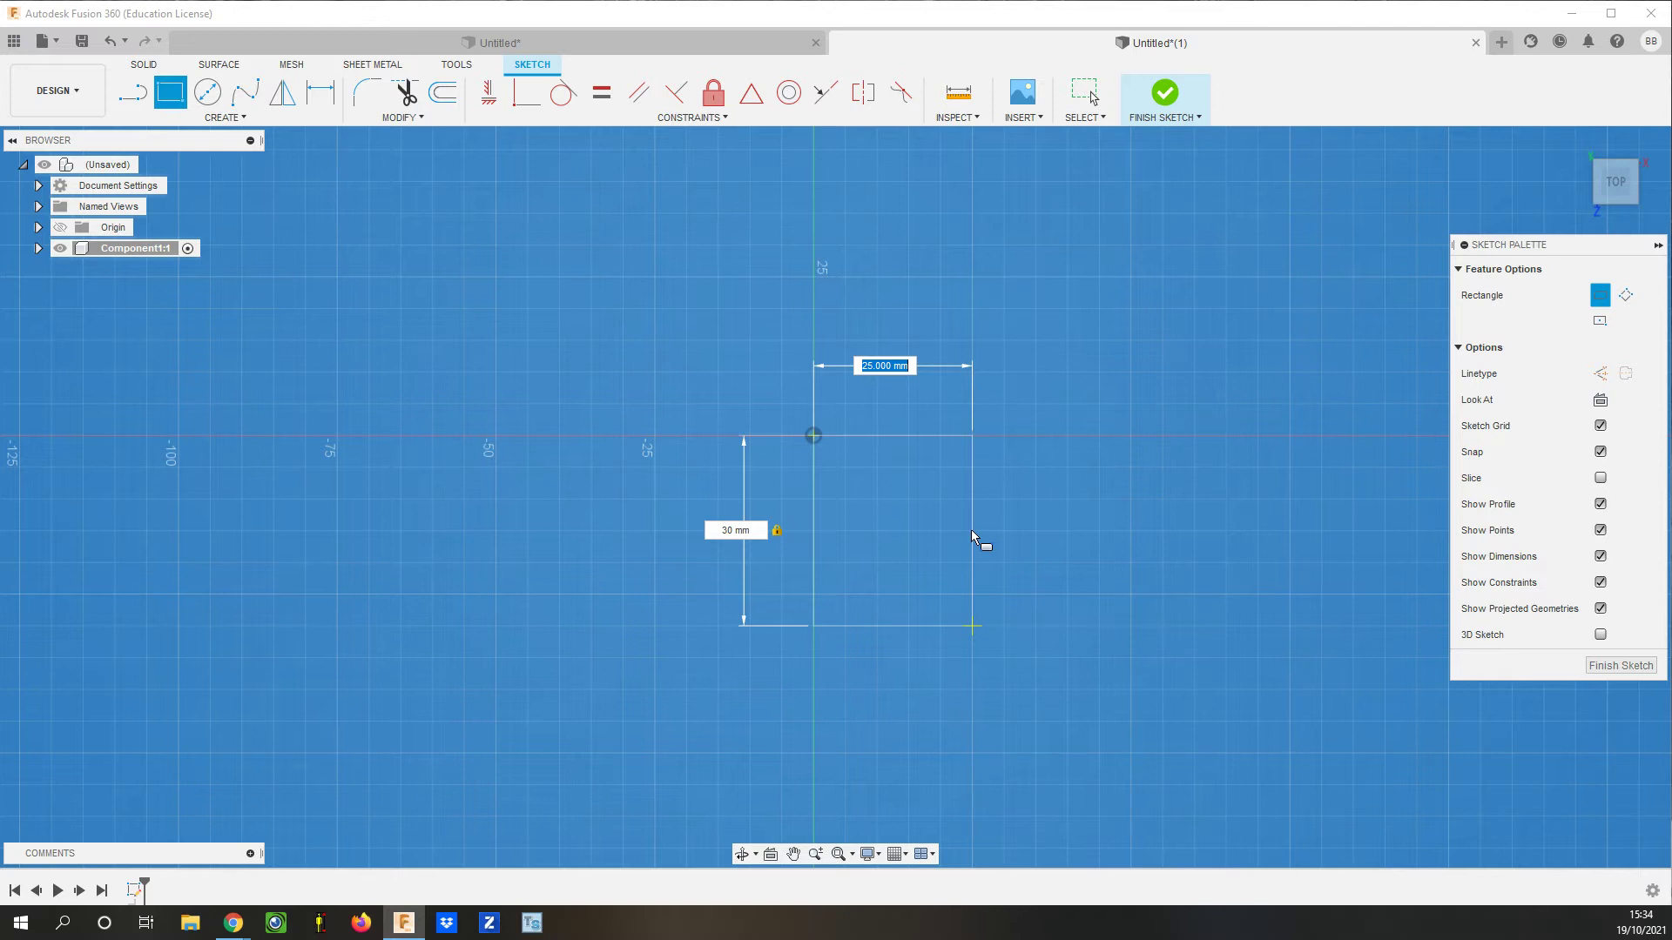
{"action": "type", "text": "70"}
{"action": "key", "text": "Tab"}
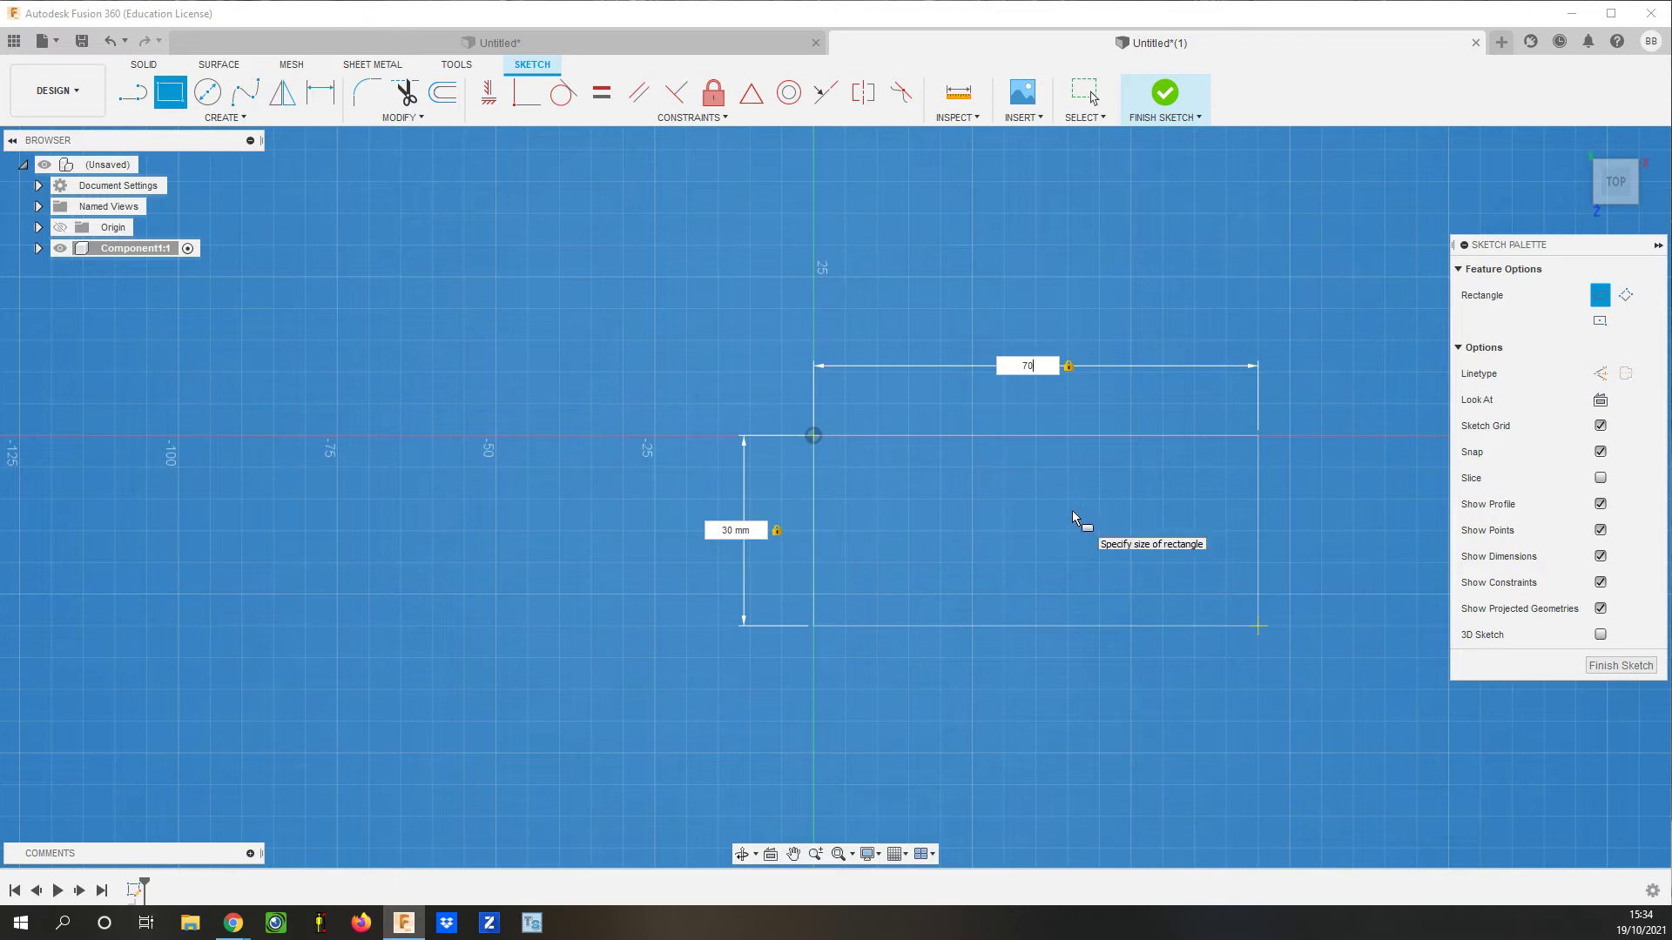
{"action": "key", "text": "Return"}
{"action": "key", "text": "Escape"}
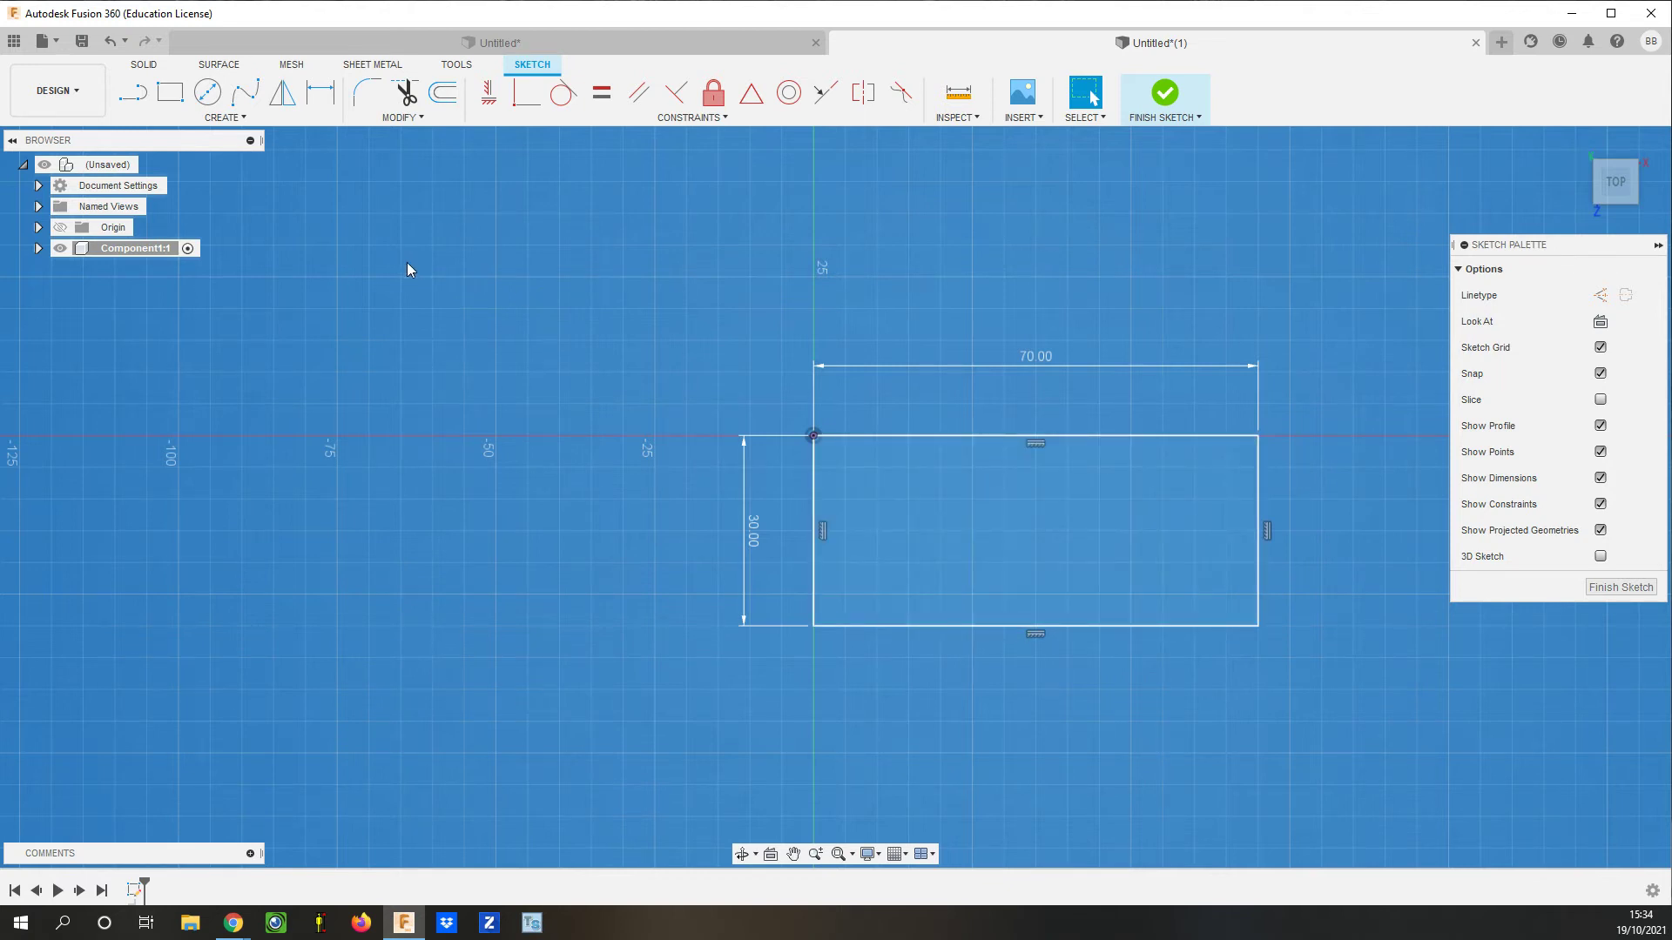
Draw a 5 mm diameter circle just inside the rectangle's upper-right corner and finish the sketch
{"action": "left_click", "coordinate": [209, 94]}
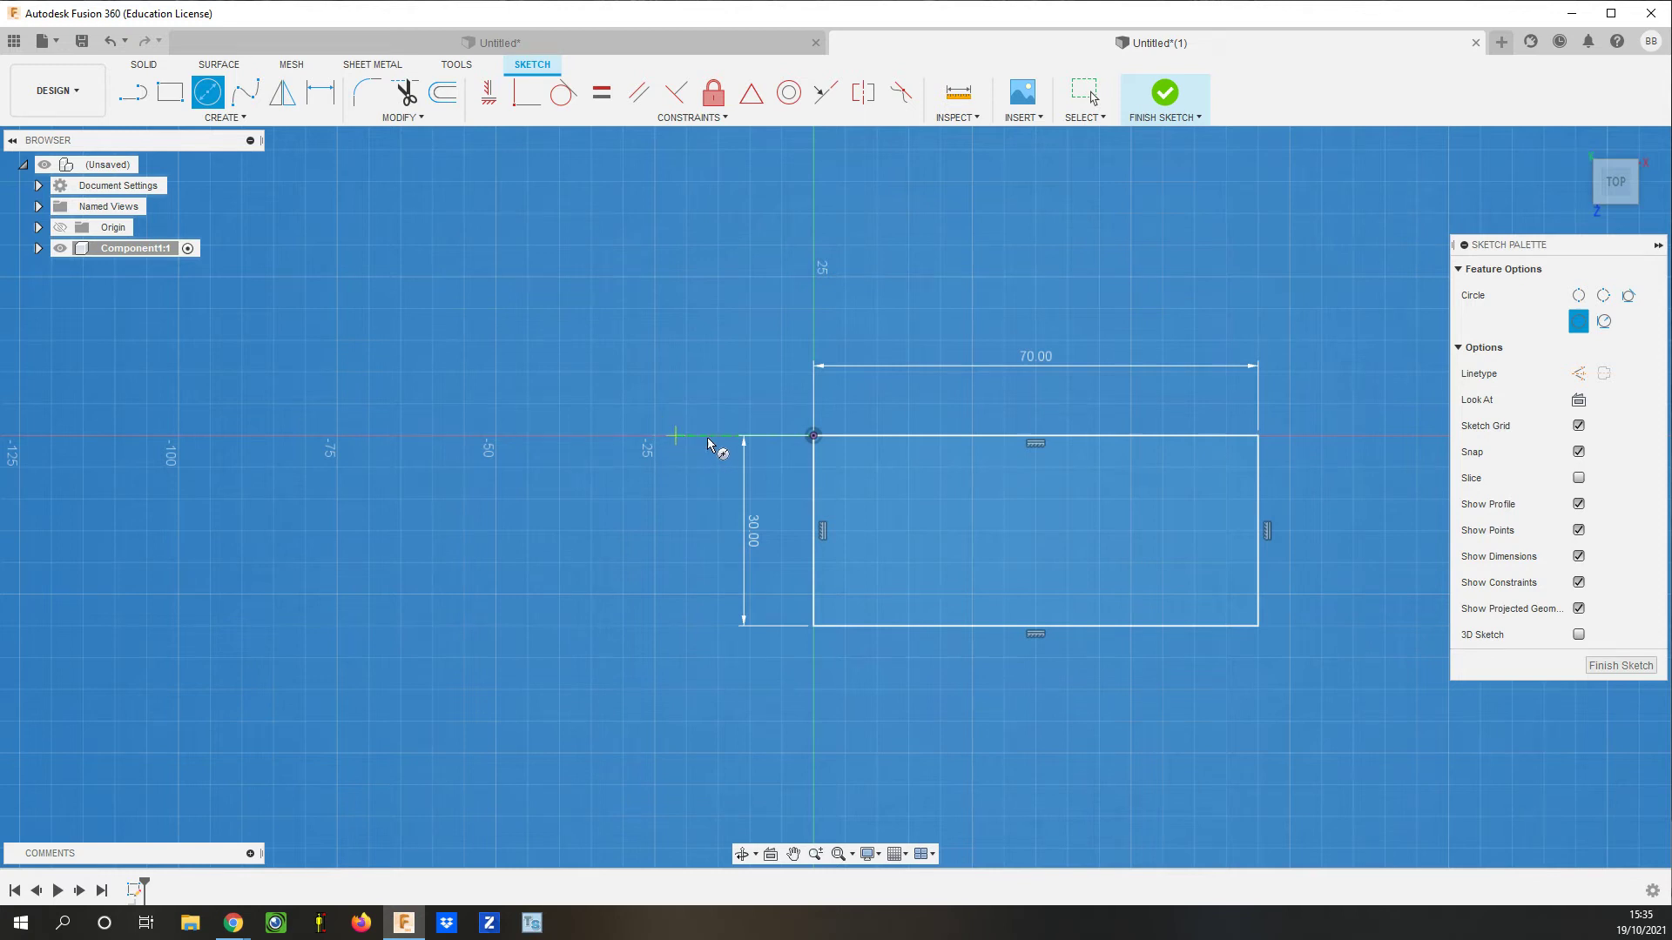
{"action": "left_click", "coordinate": [1225, 467]}
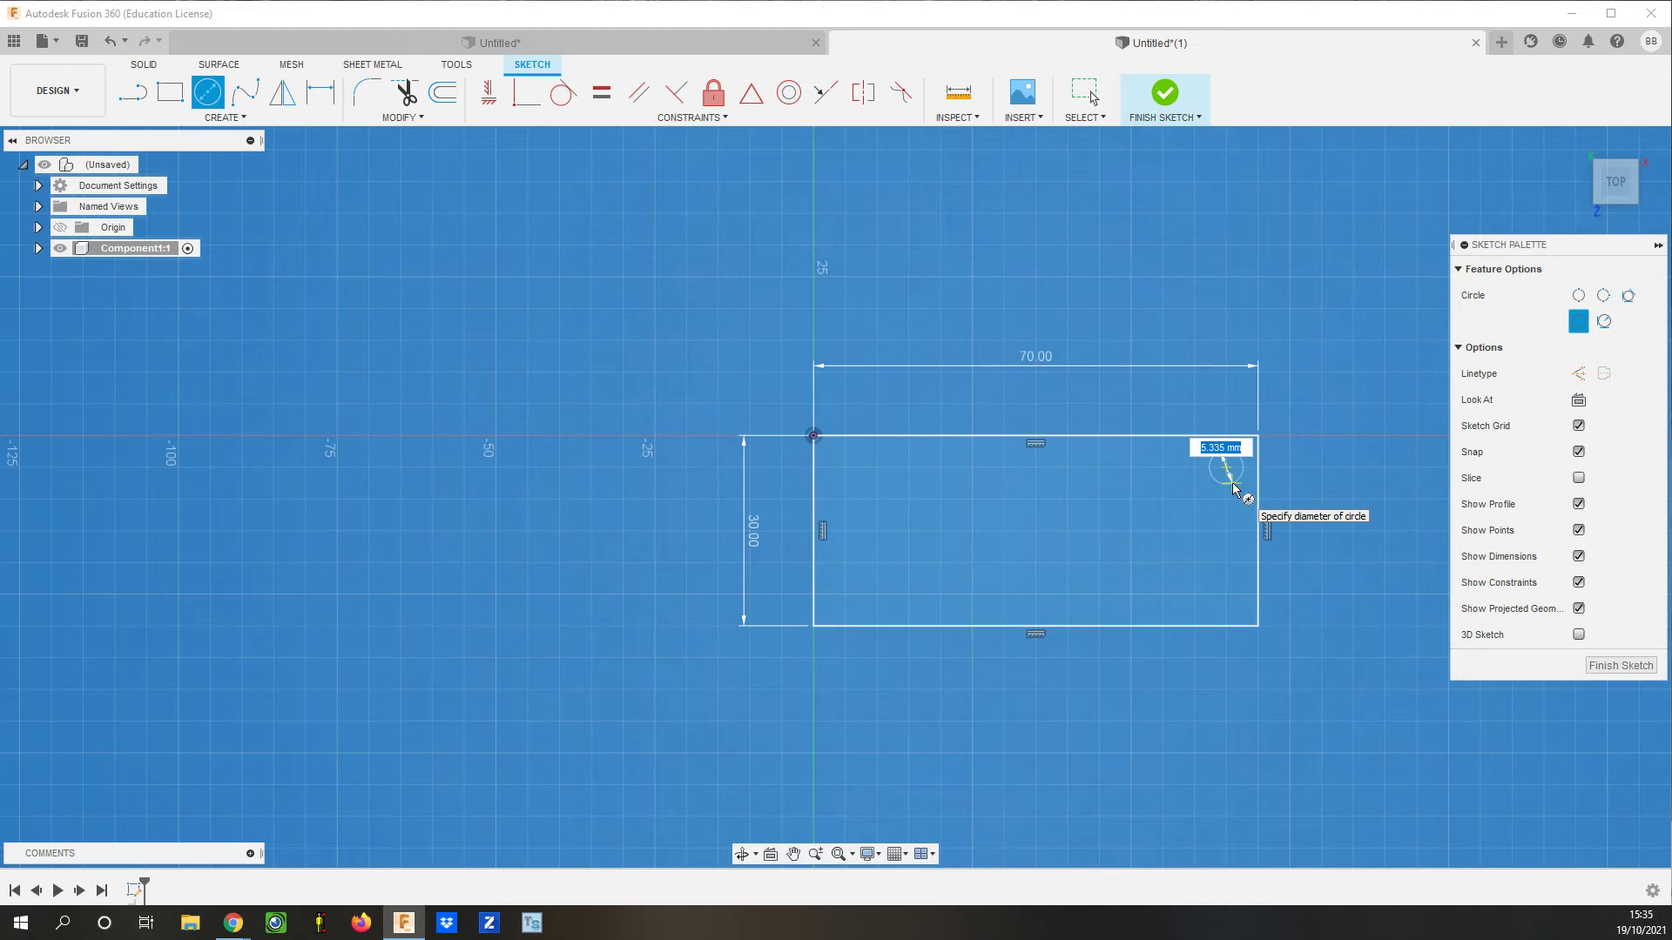
{"action": "type", "text": "5"}
{"action": "key", "text": "Return"}
{"action": "key", "text": "Escape"}
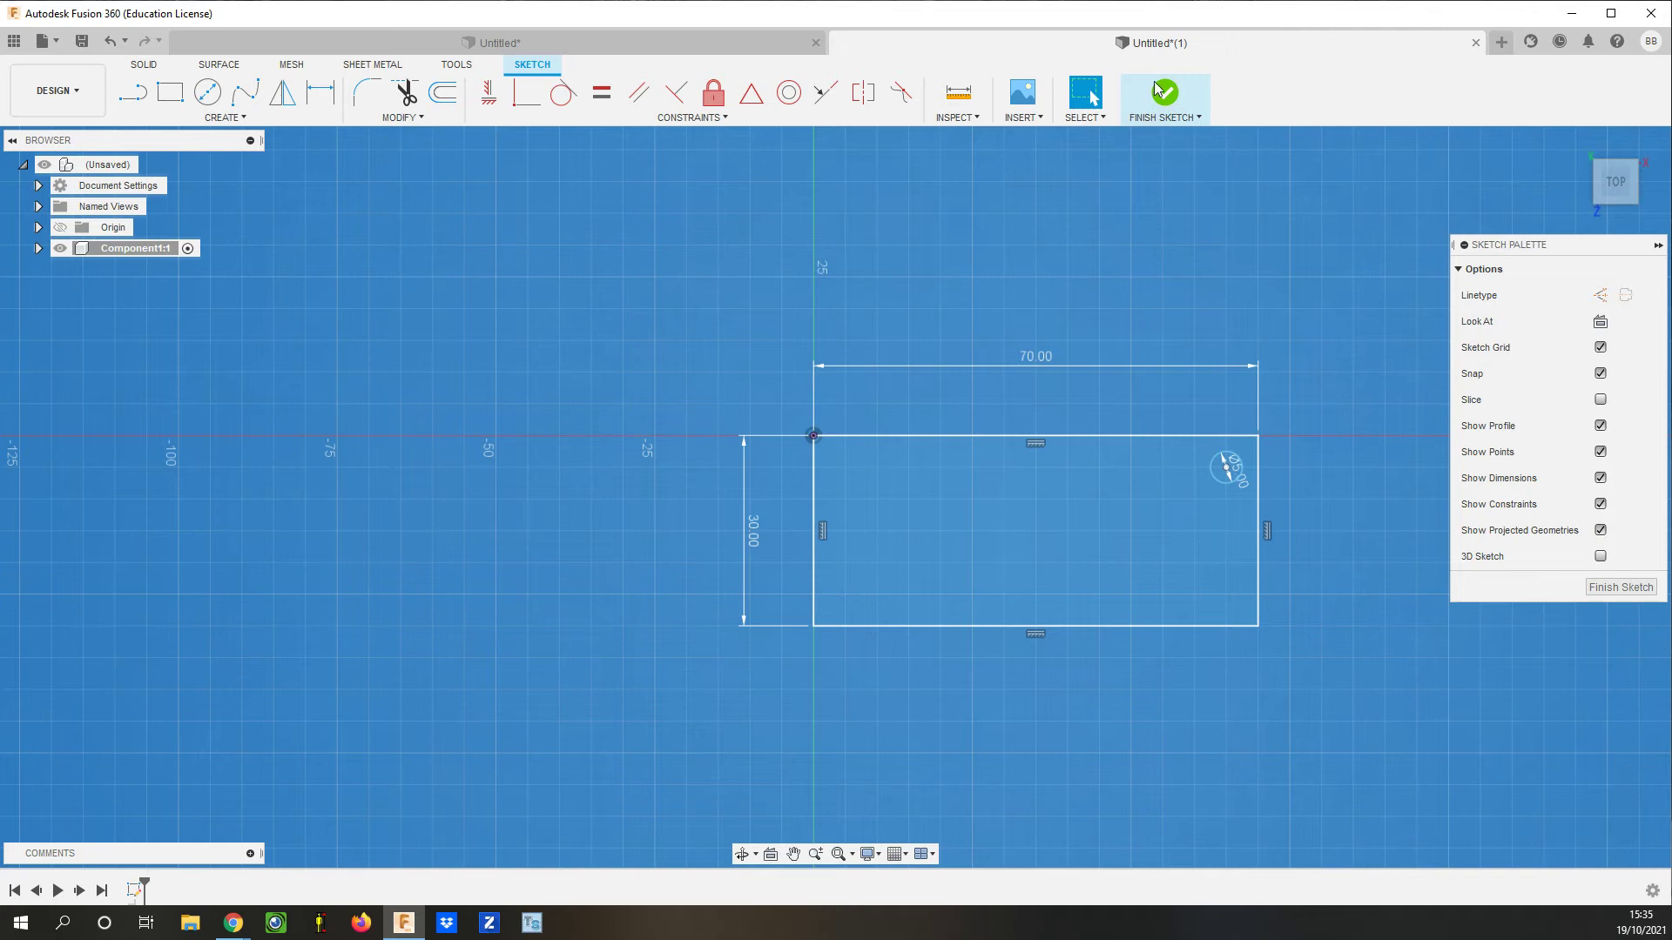
{"action": "left_click", "coordinate": [1620, 587]}
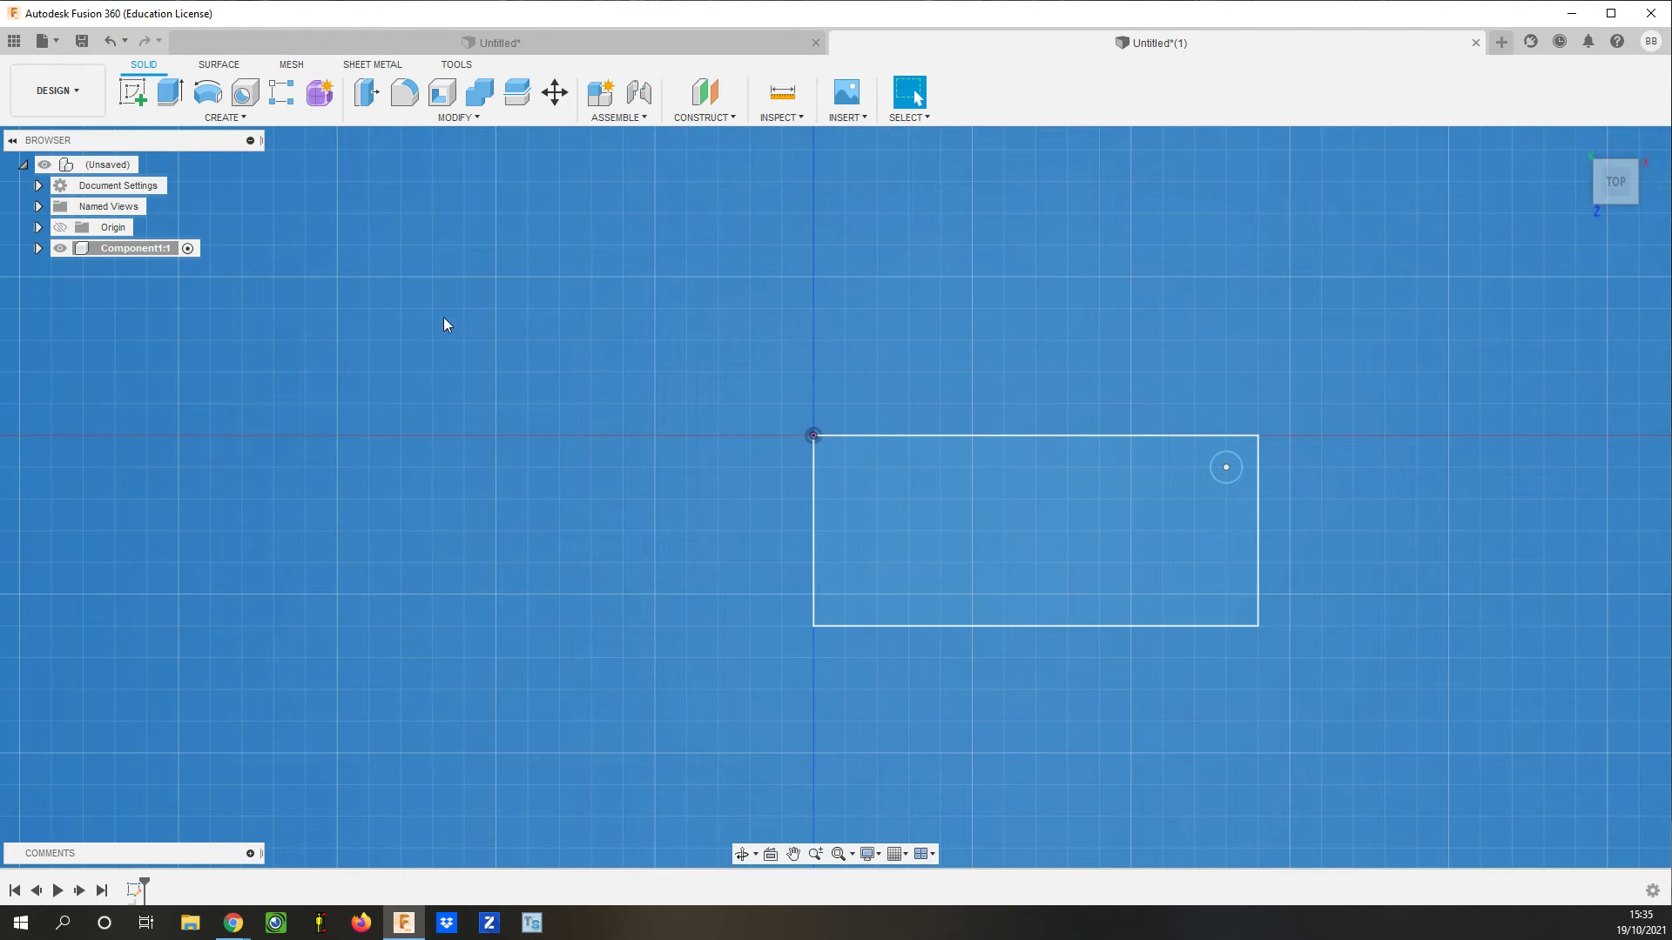
Extrude the rectangle profile around the circle 10 mm as a new body, leaving the ring hole open
{"action": "left_click", "coordinate": [171, 98]}
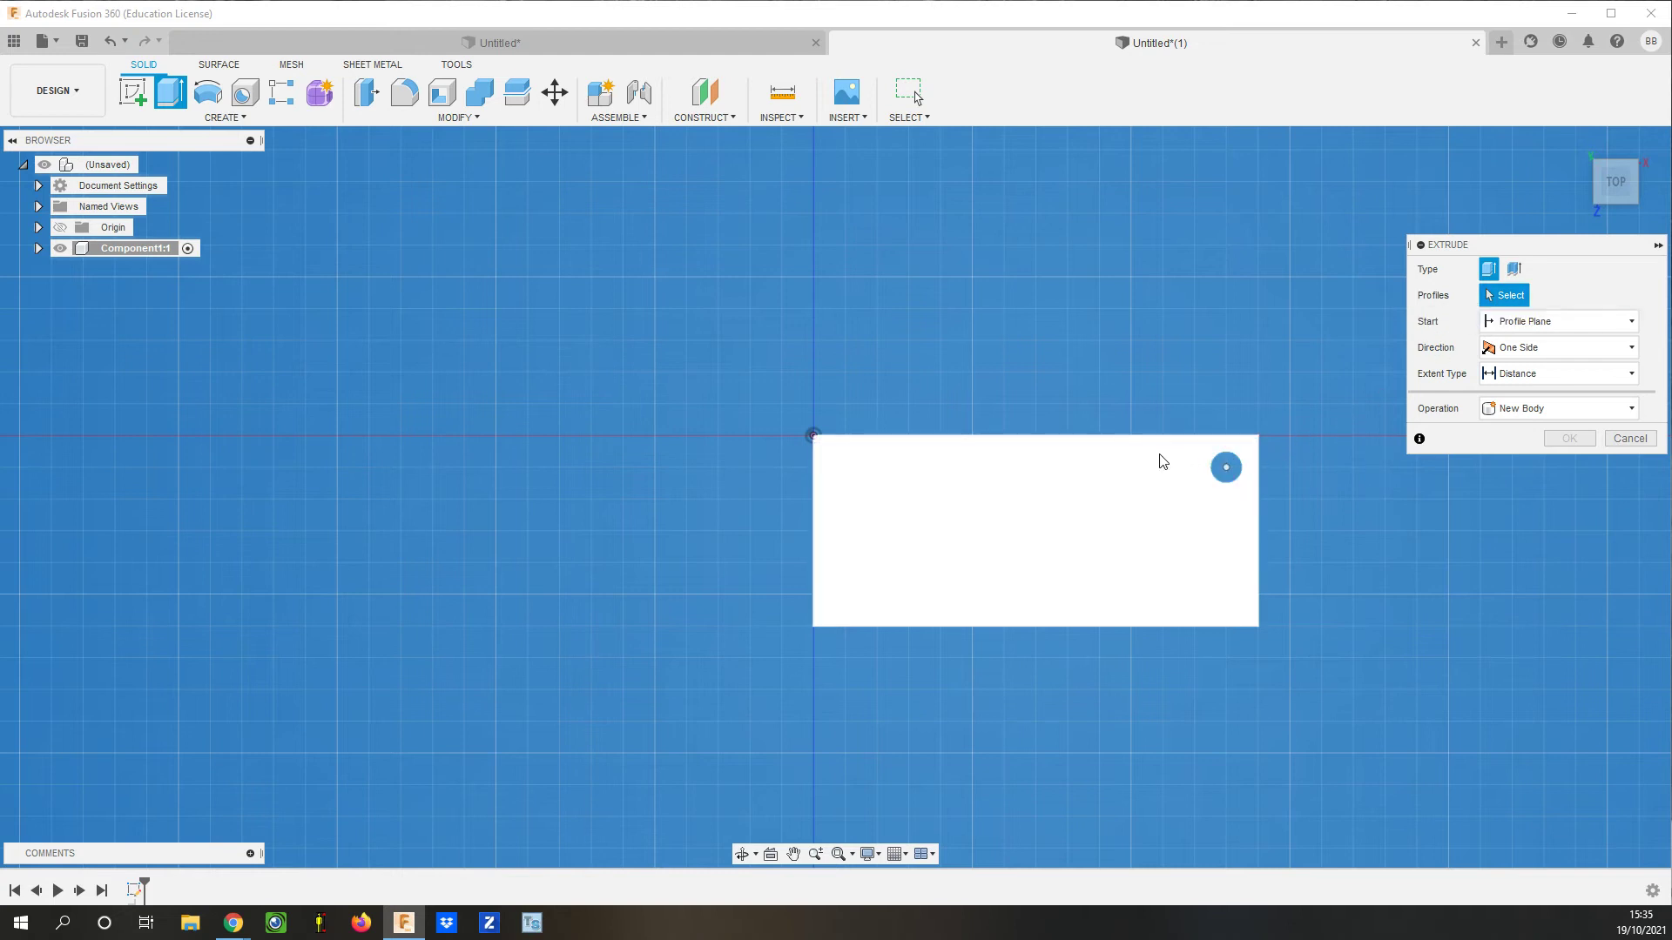
{"action": "left_click", "coordinate": [1231, 483]}
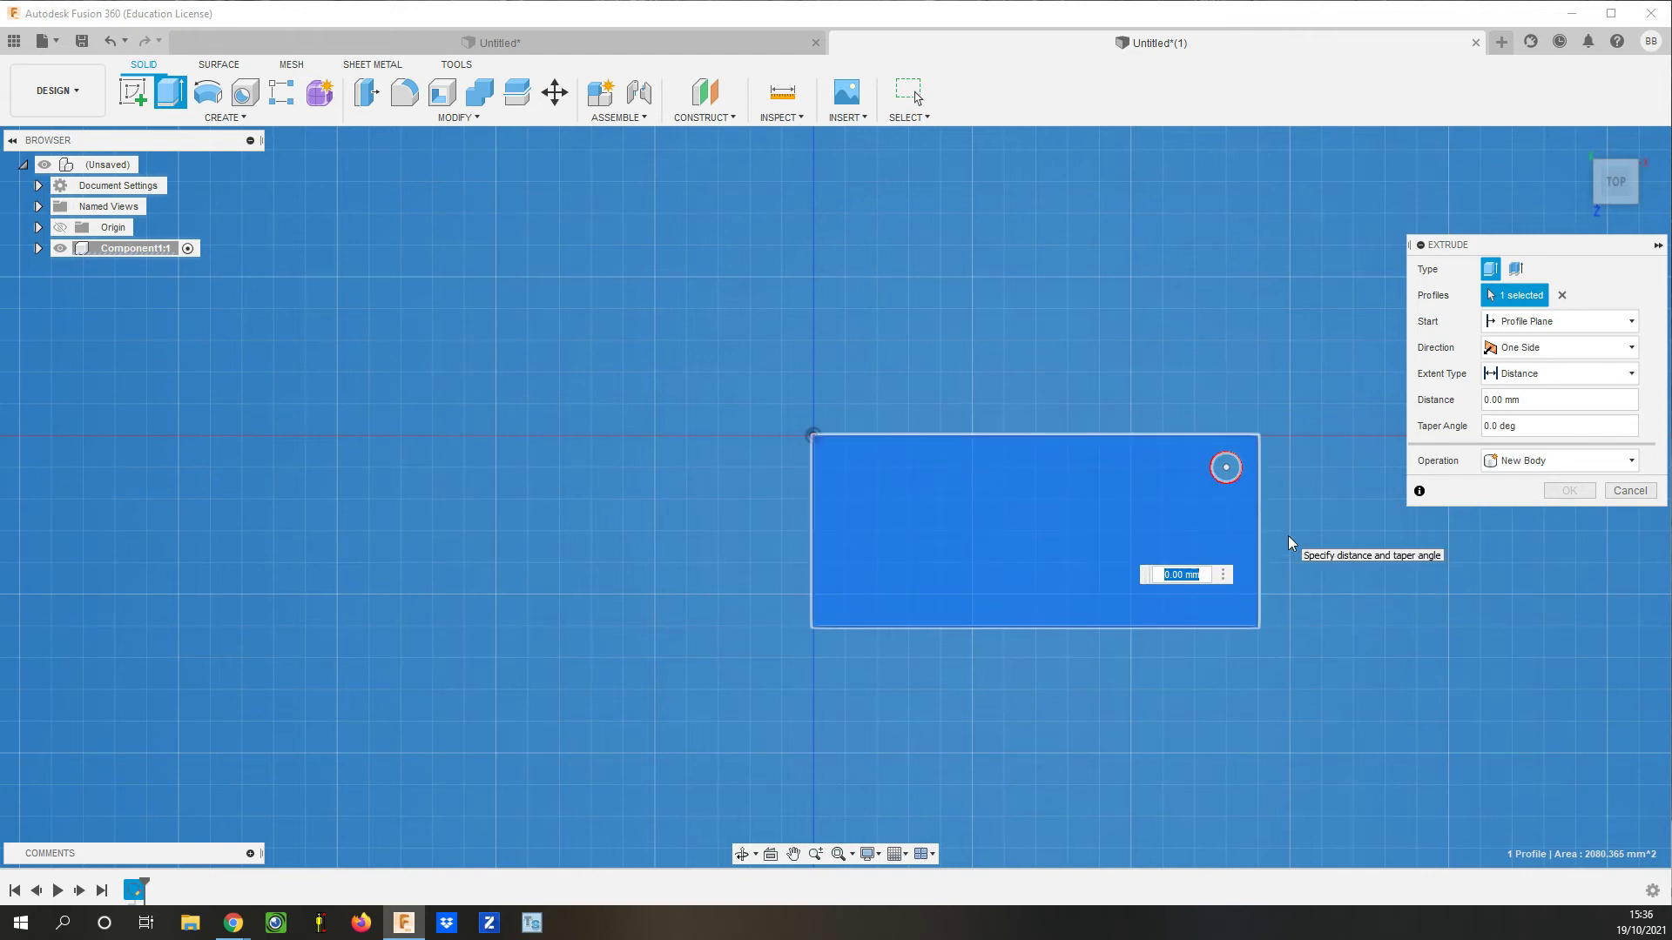
{"action": "type", "text": "10"}
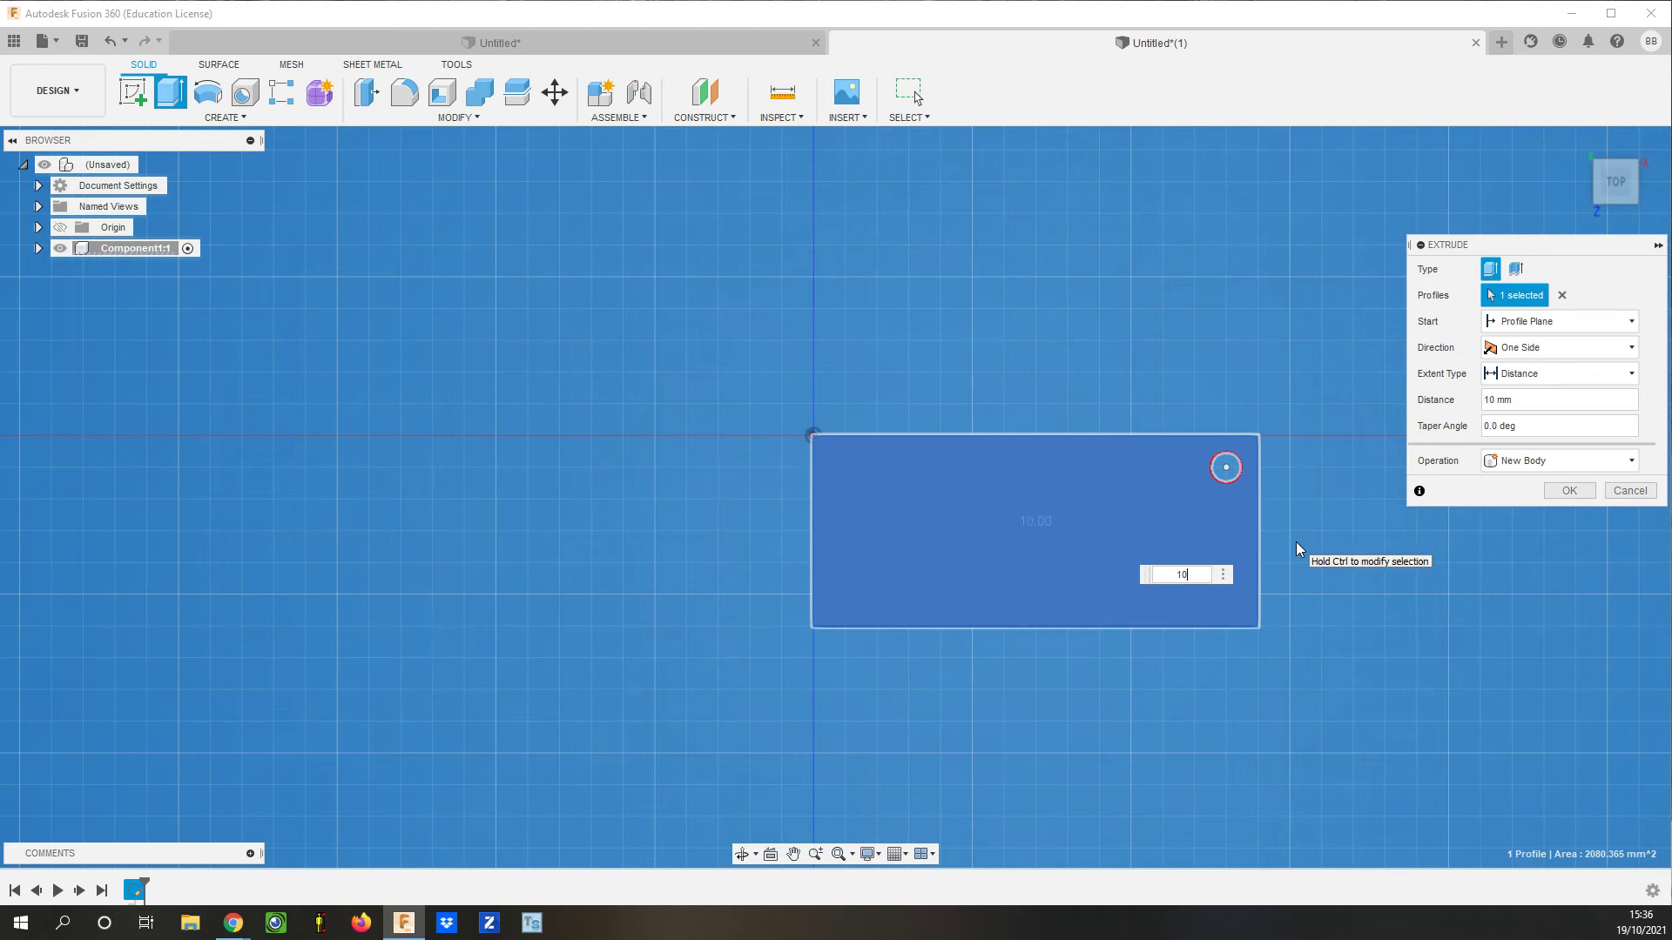
{"action": "key", "text": "Return"}
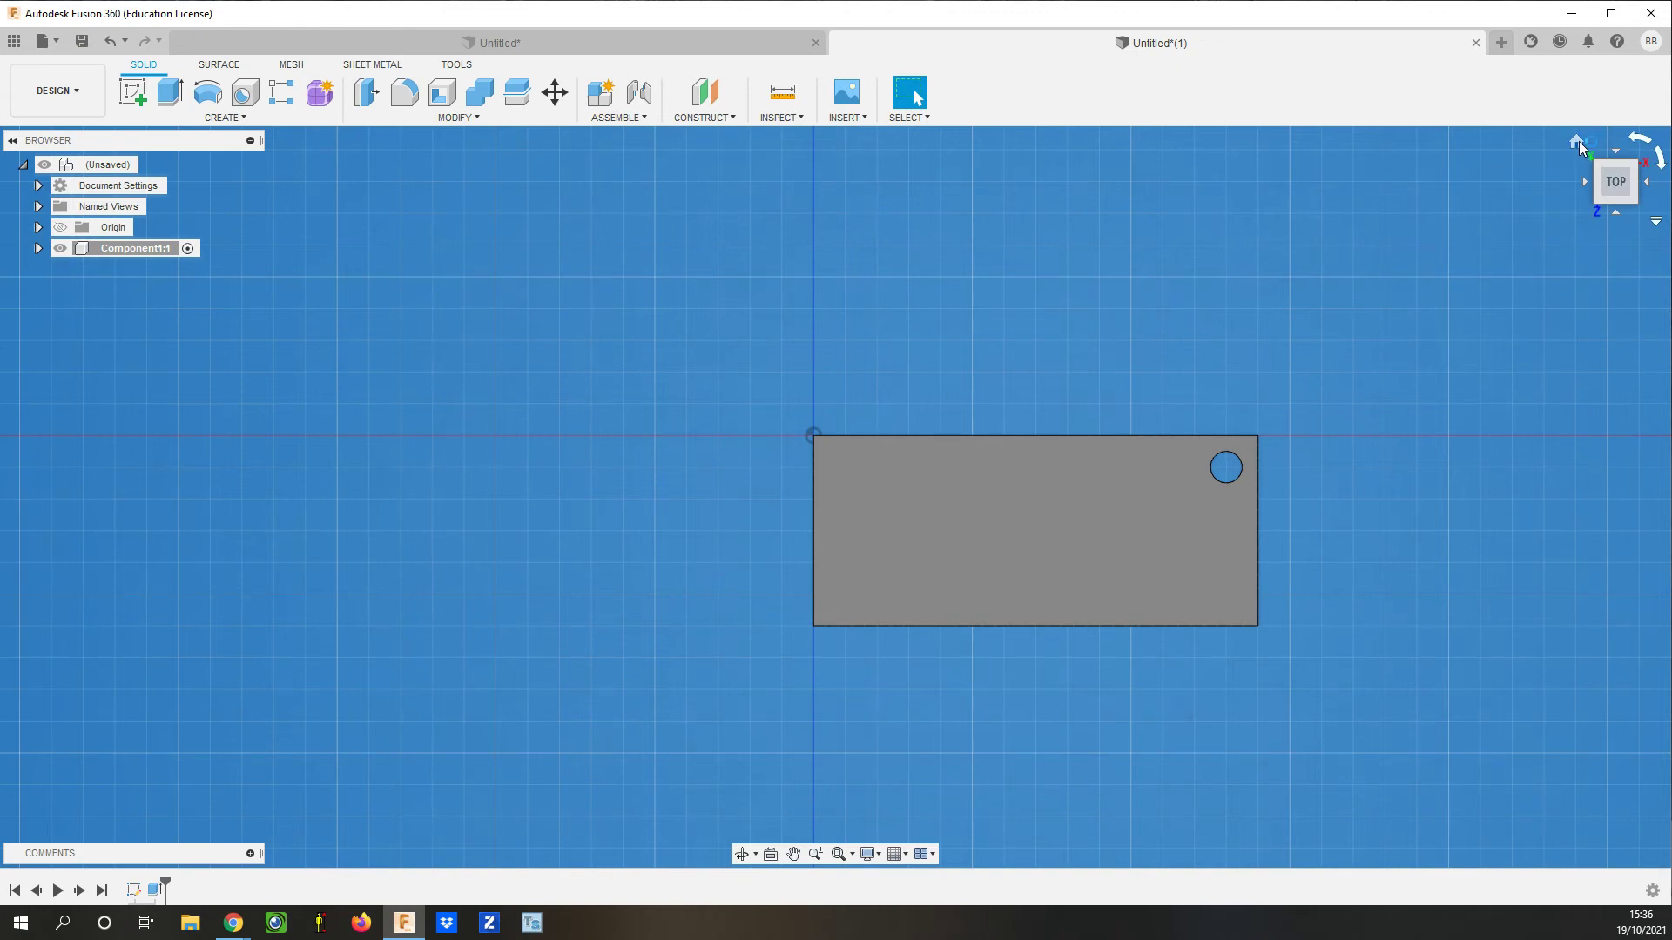
{"action": "left_click", "coordinate": [1577, 142]}
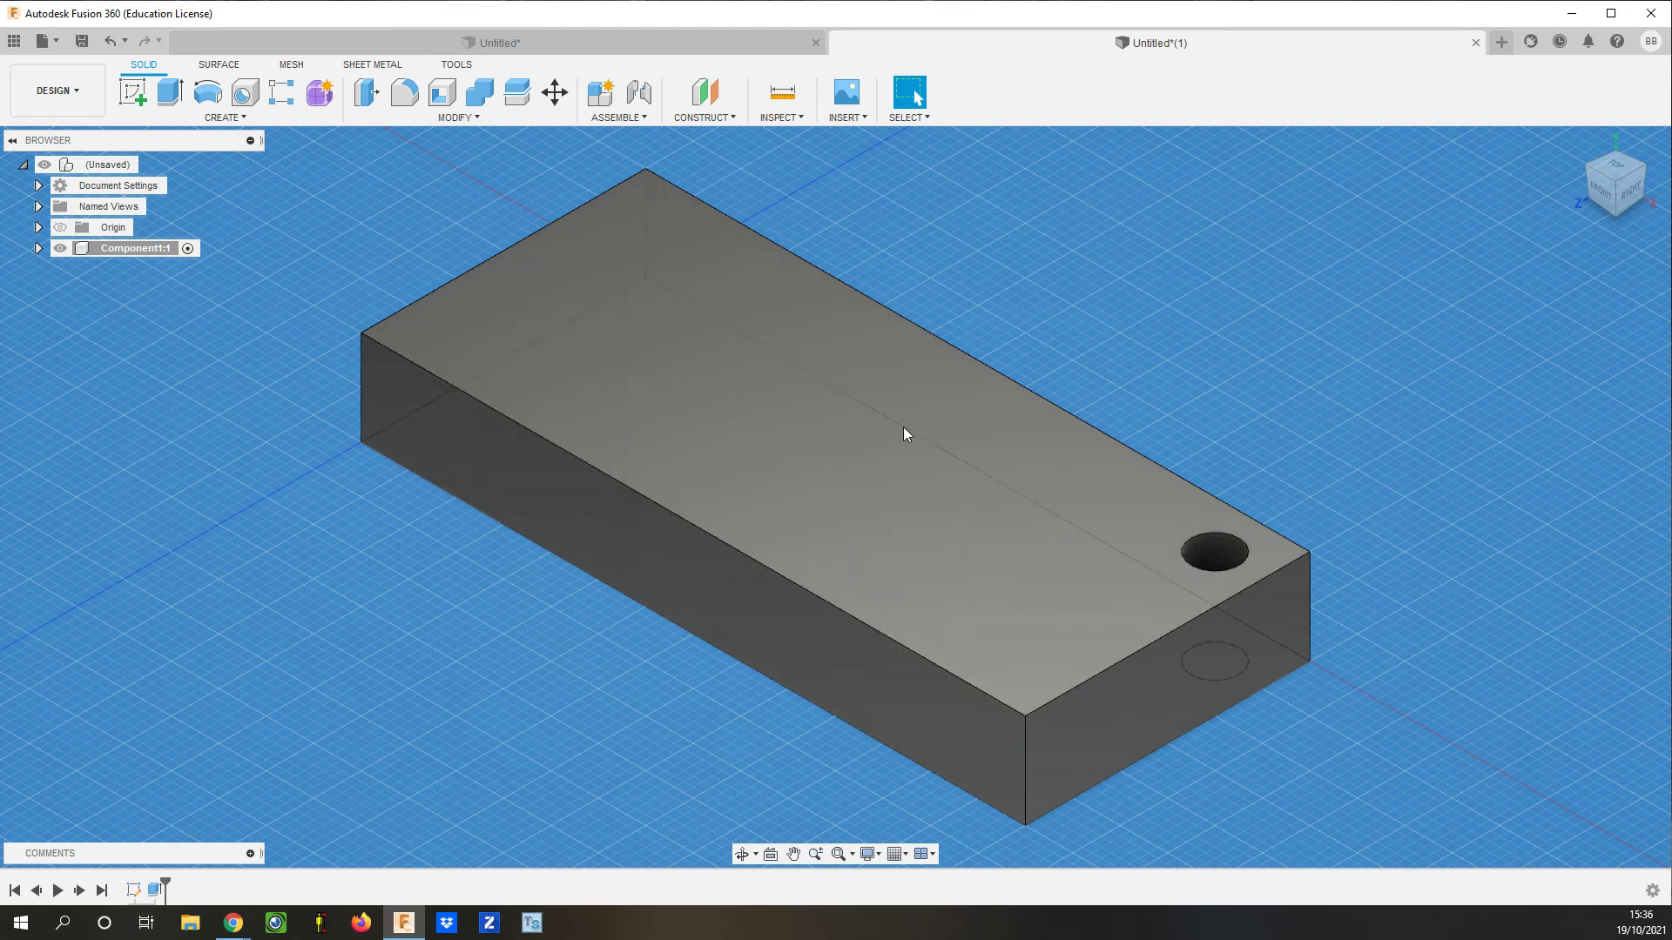
Start a new sketch on the block's top face
{"action": "left_click", "coordinate": [38, 227]}
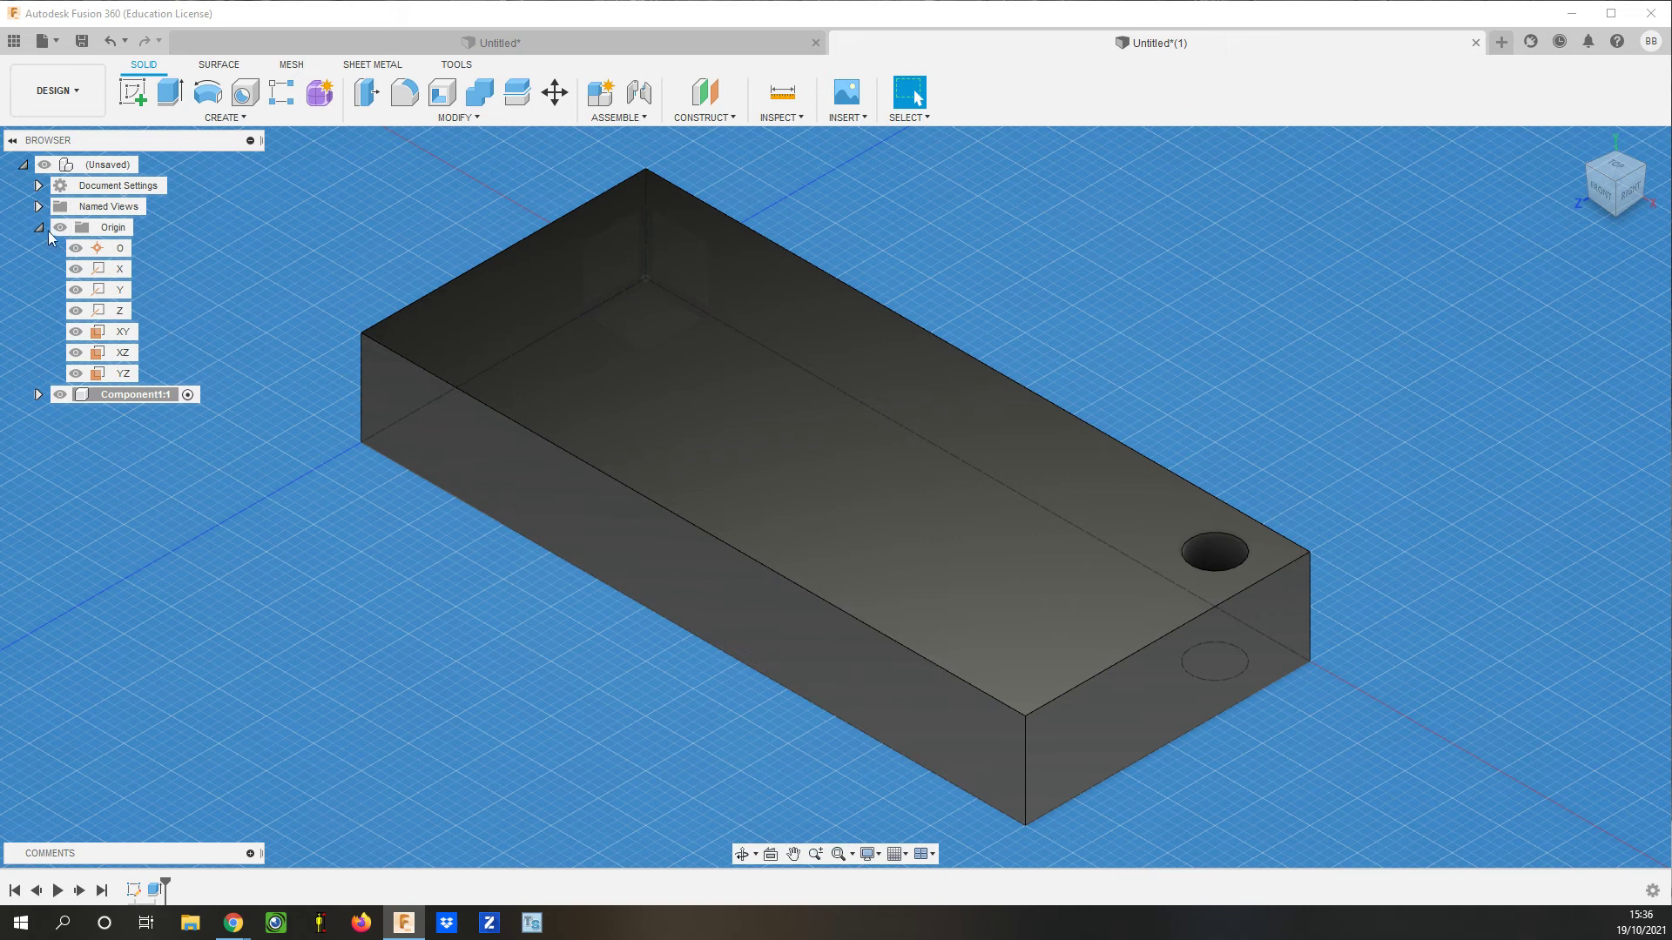
{"action": "left_click", "coordinate": [38, 228]}
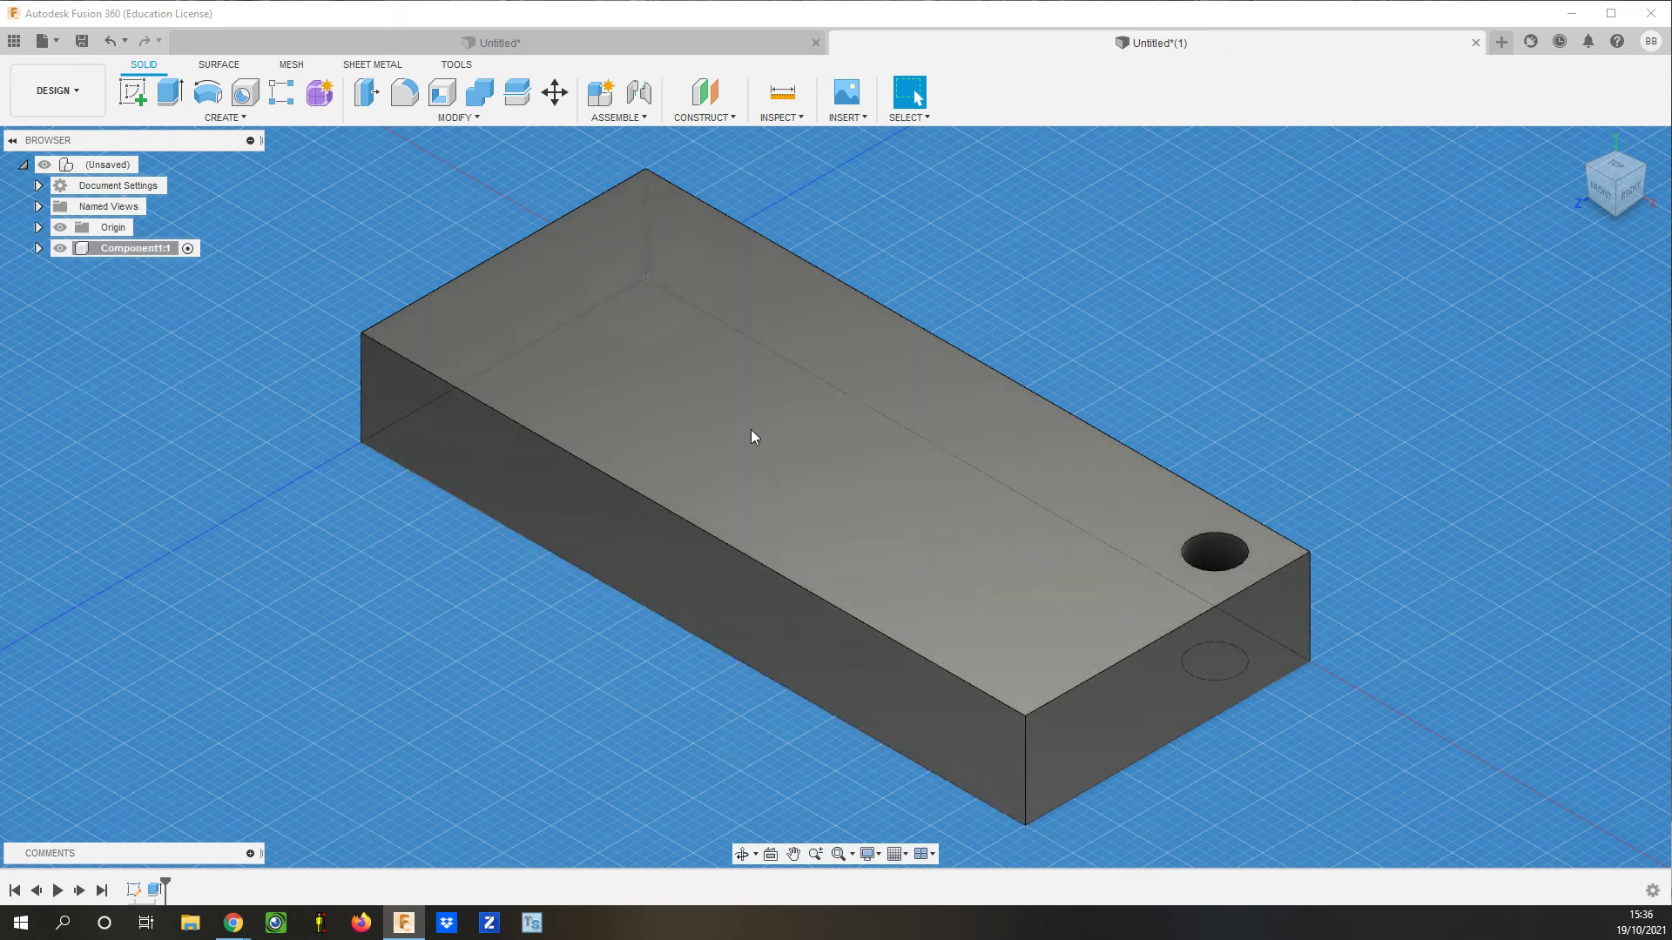
{"action": "left_click", "coordinate": [729, 428]}
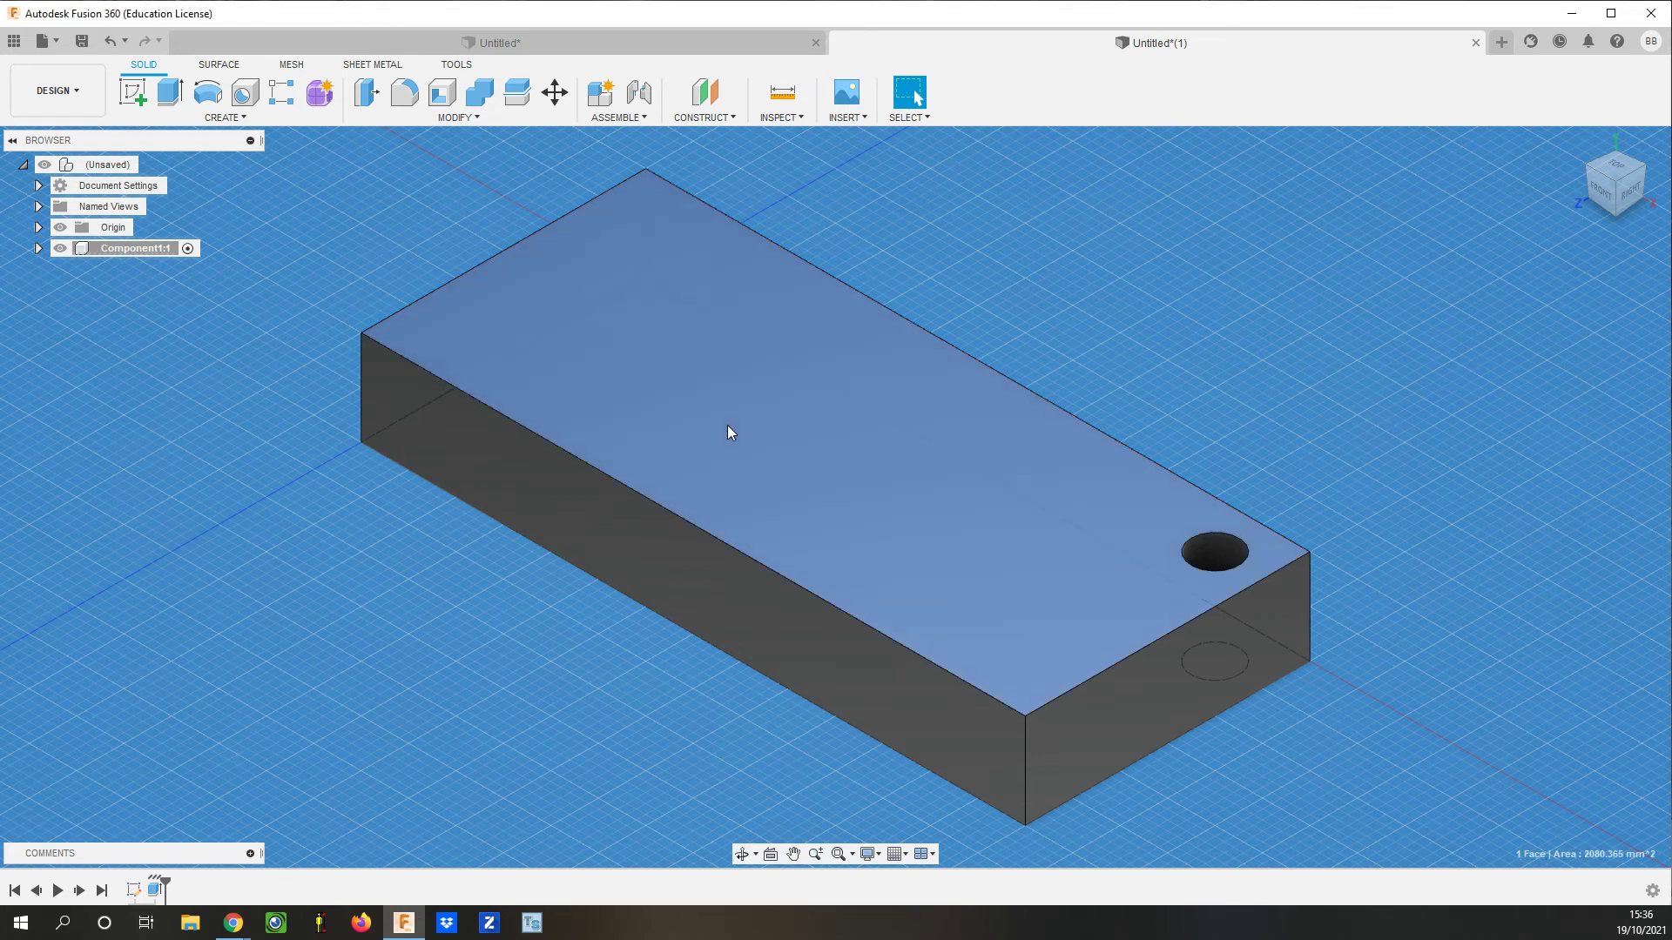
{"action": "left_click", "coordinate": [135, 94]}
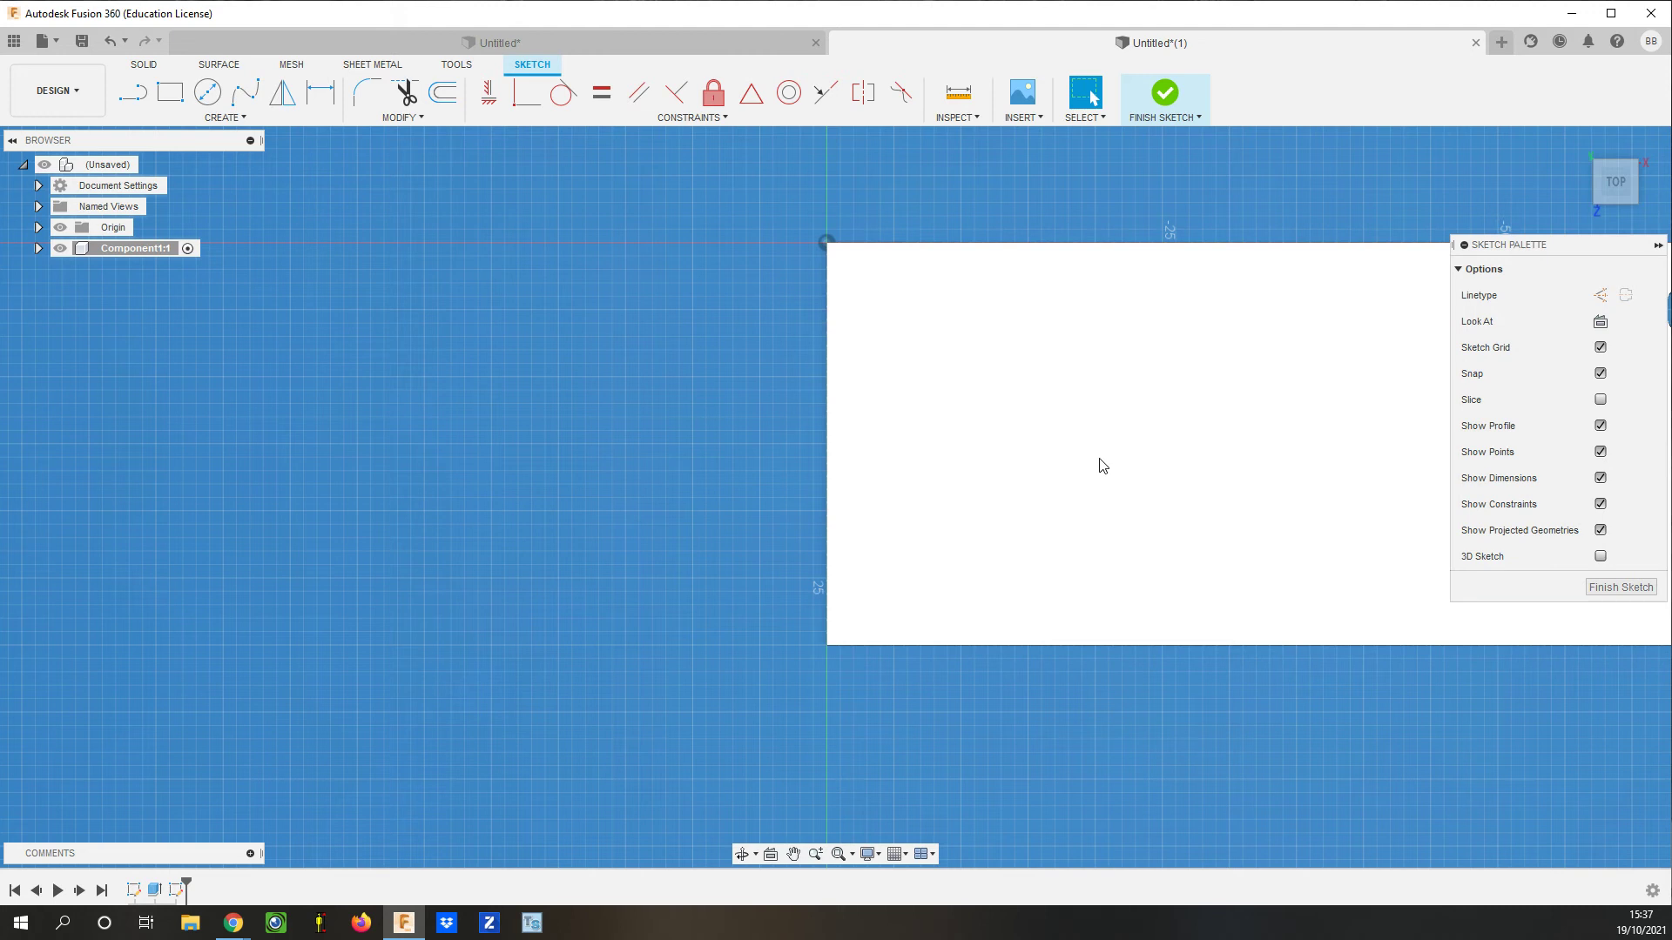
{"action": "scroll", "coordinate": [1101, 466], "scroll_direction": "down", "scroll_amount": 6}
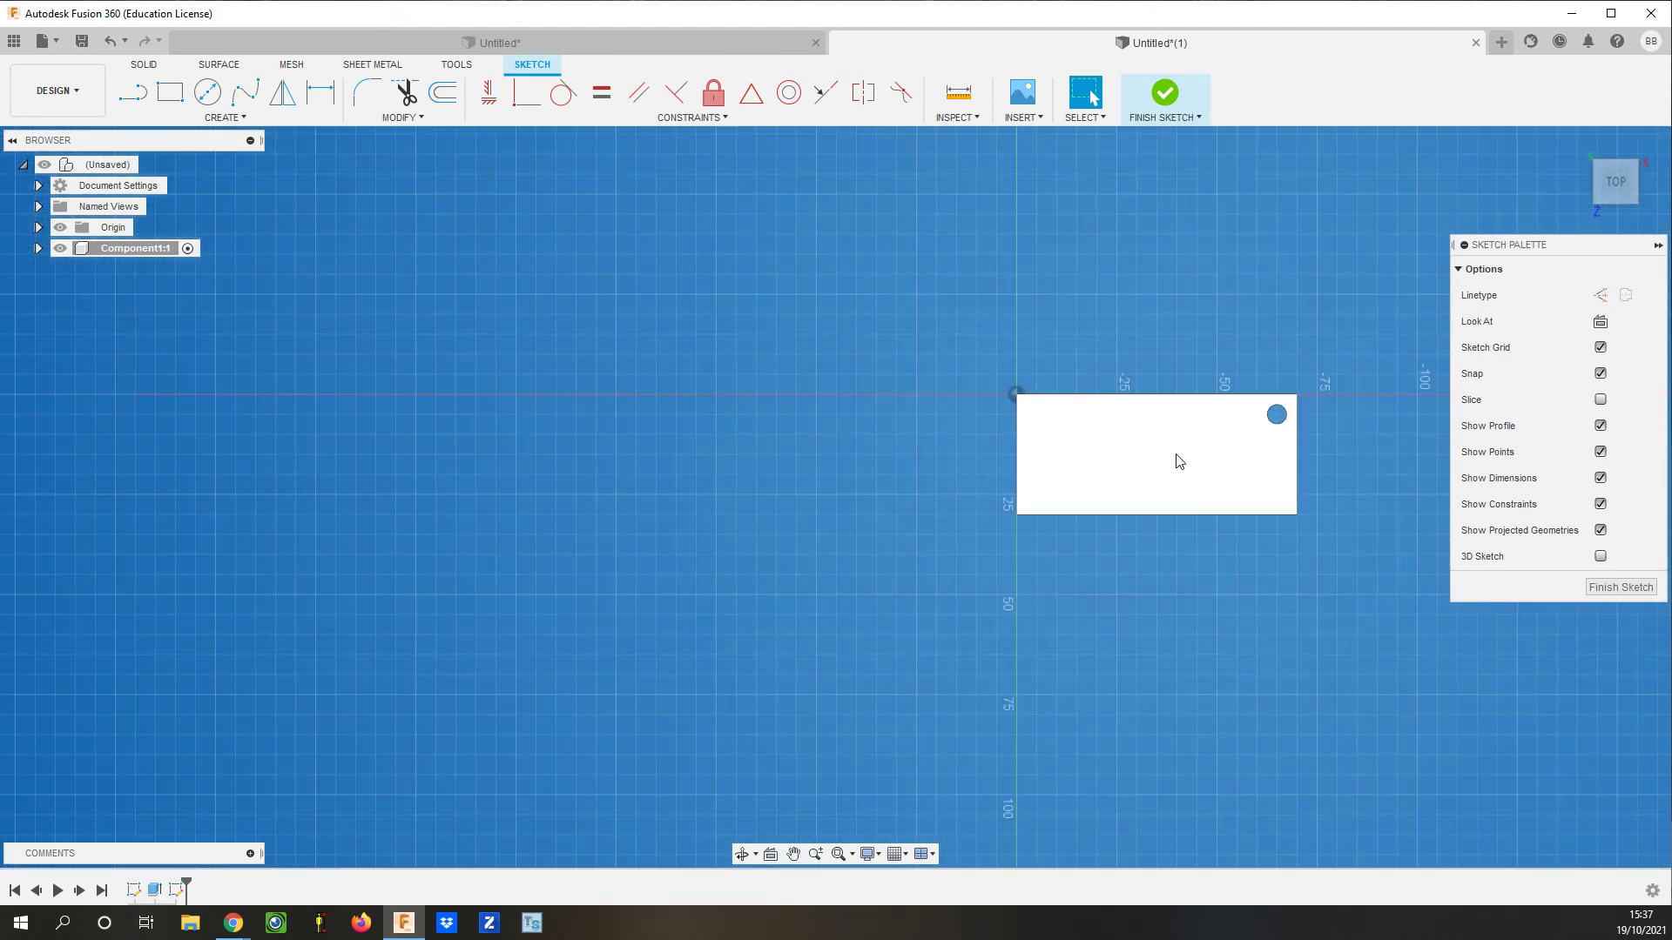
{"action": "scroll", "coordinate": [1177, 460], "scroll_direction": "up", "scroll_amount": 3}
{"action": "scroll", "coordinate": [1177, 459], "scroll_direction": "down", "scroll_amount": 2}
{"action": "scroll", "coordinate": [1267, 466], "scroll_direction": "up", "scroll_amount": 1}
{"action": "scroll", "coordinate": [1267, 466], "scroll_direction": "up", "scroll_amount": 3}
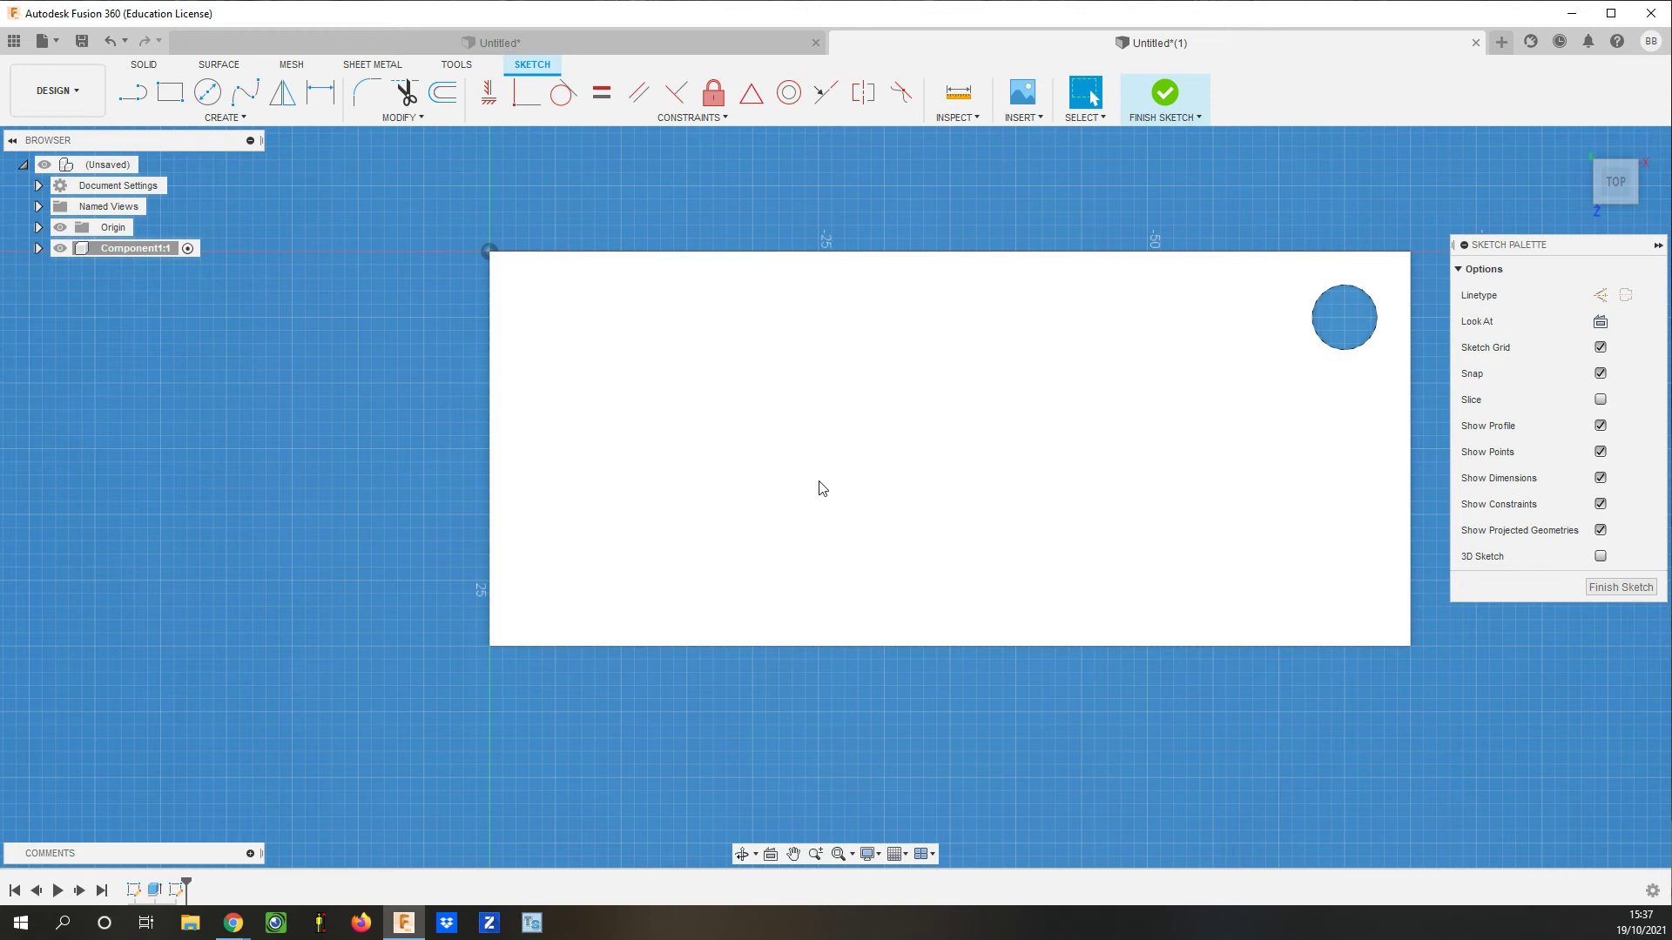
Draw a rectangle matching the top face's outline and a second one inset about 1 mm inside it
{"action": "left_click", "coordinate": [170, 92]}
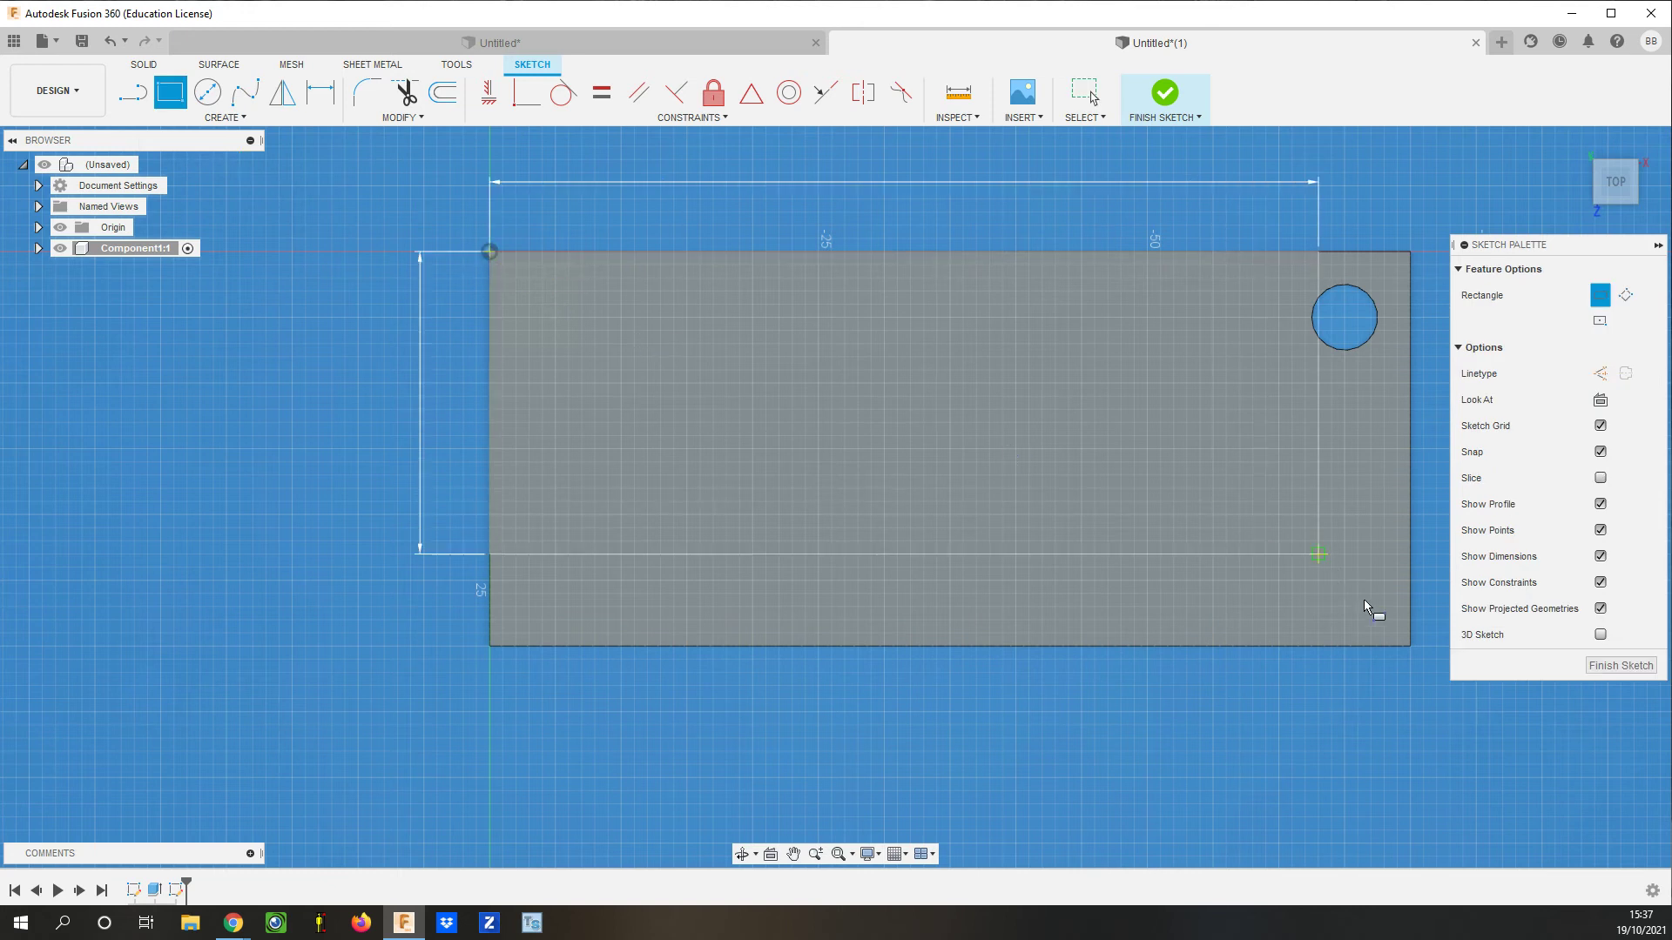
{"action": "left_click", "coordinate": [1412, 645]}
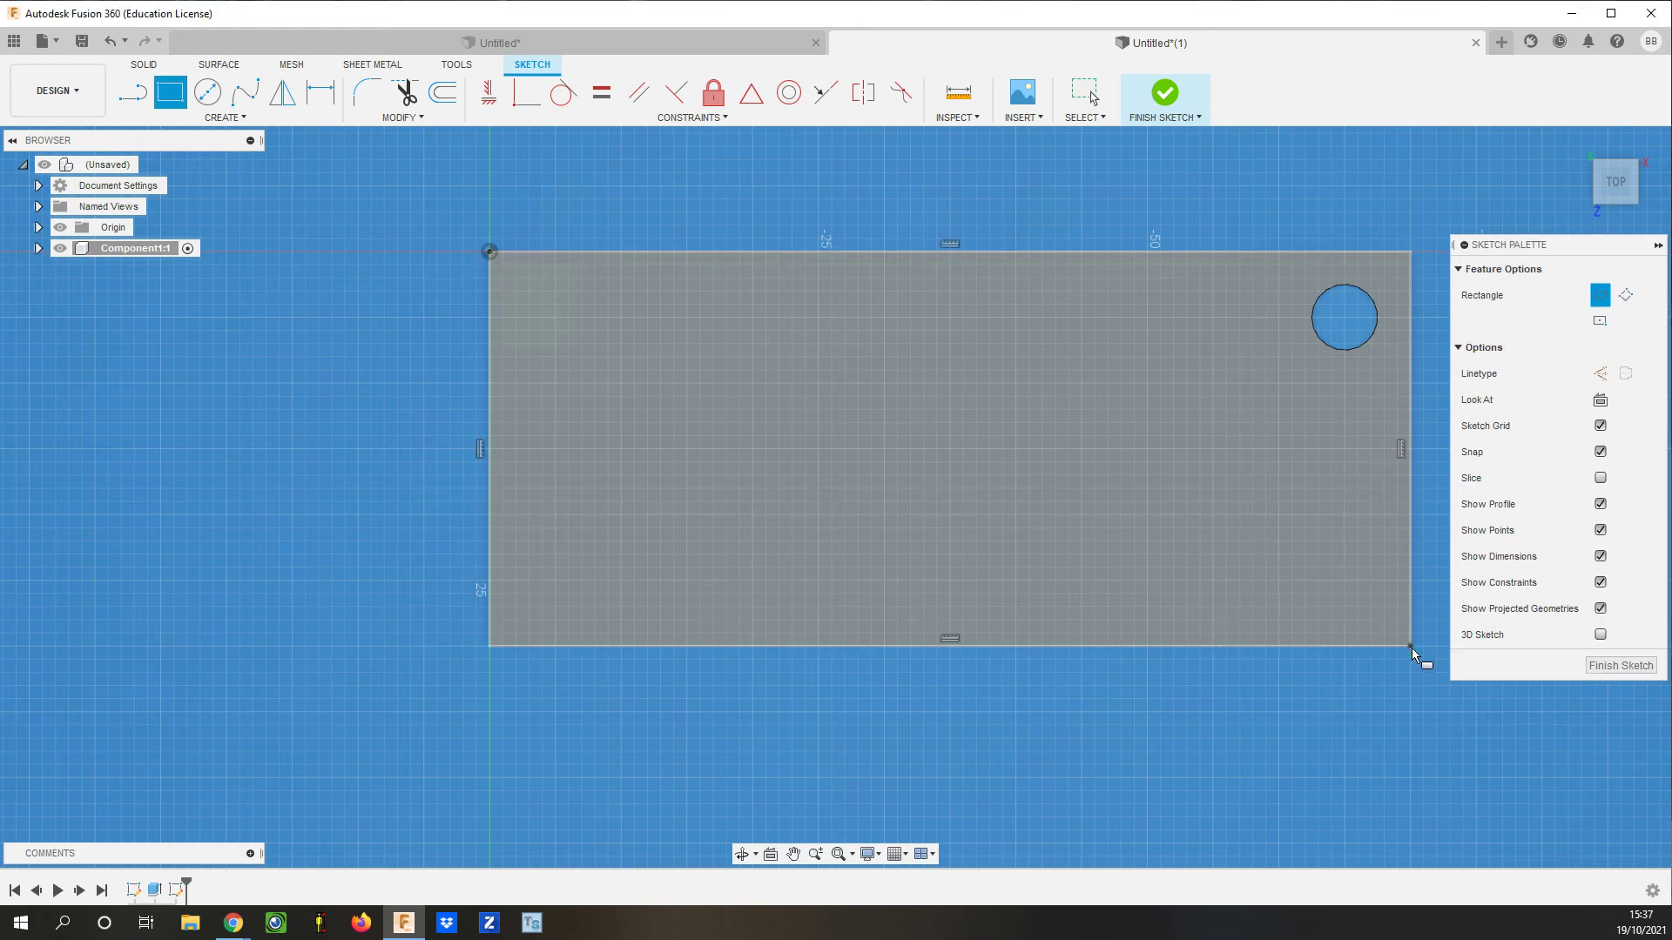
{"action": "left_click", "coordinate": [1394, 266]}
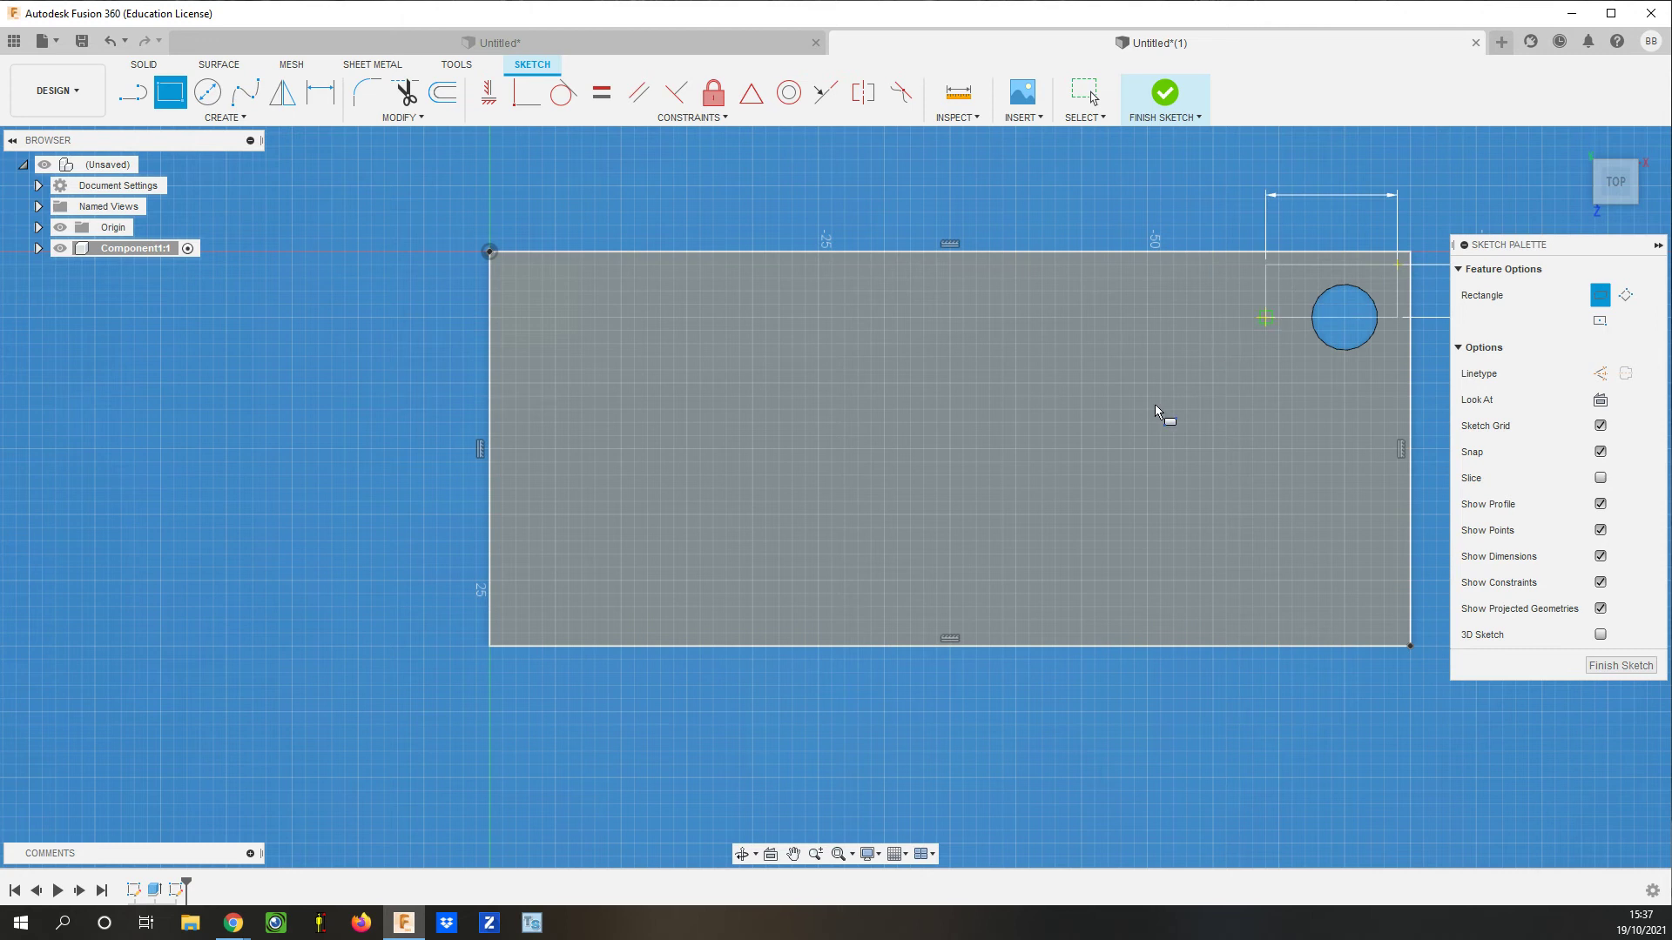
{"action": "left_click", "coordinate": [502, 635]}
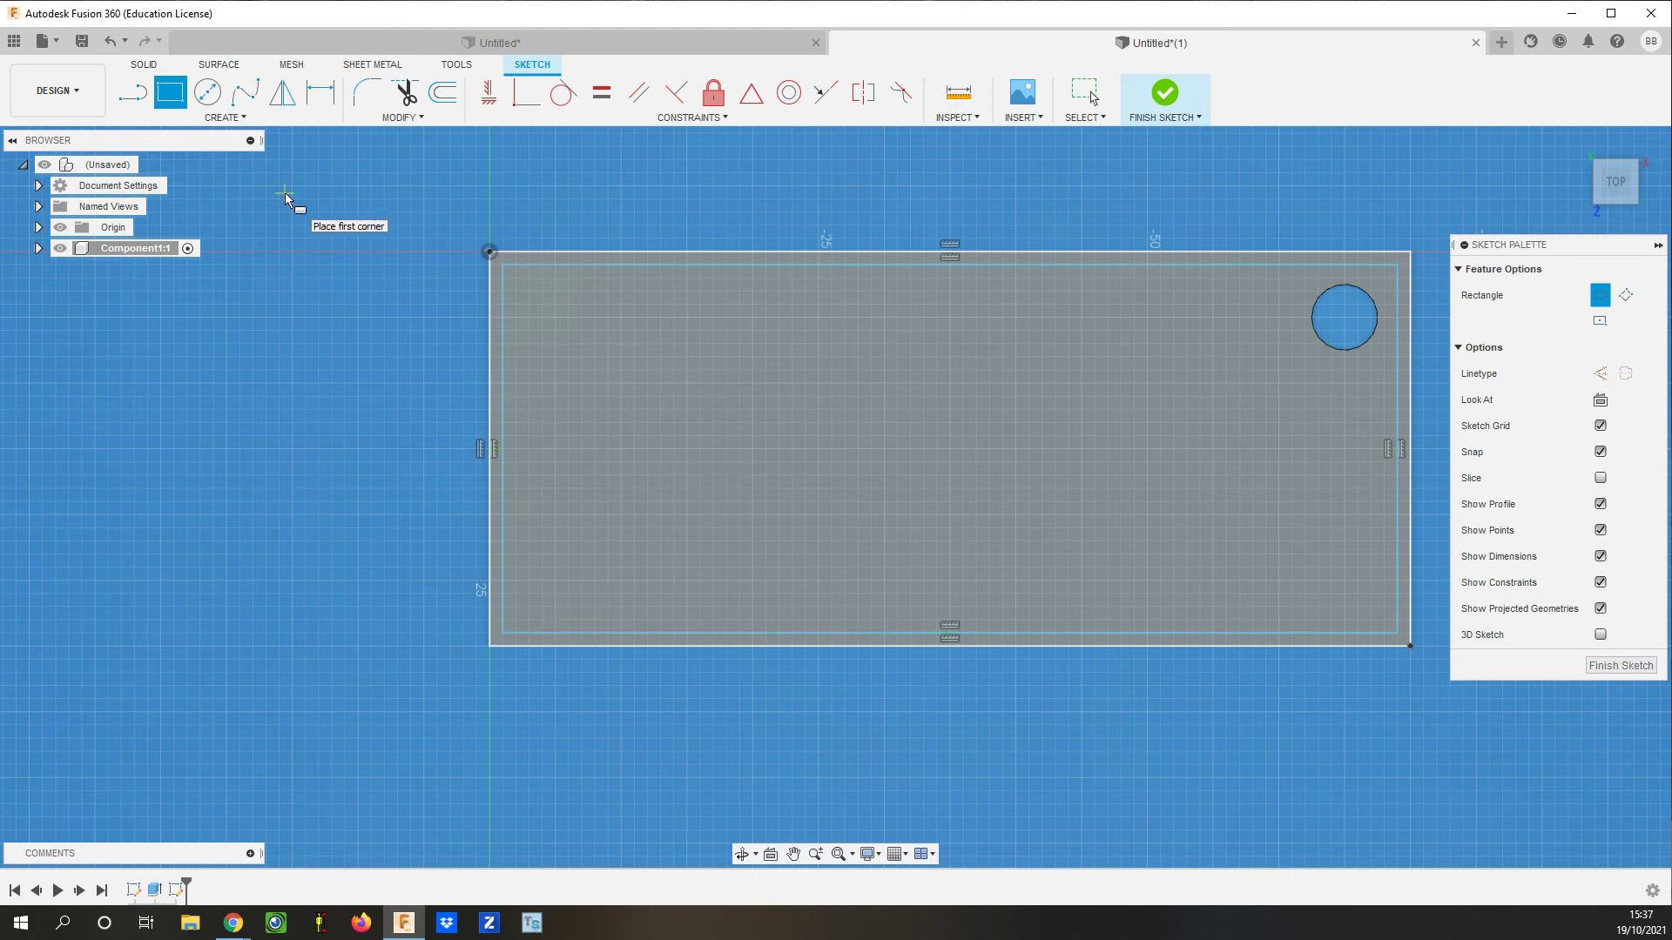
Add a sketch text frame spanning the inner rectangle from corner to corner, with the text BWB
{"action": "left_click", "coordinate": [224, 119]}
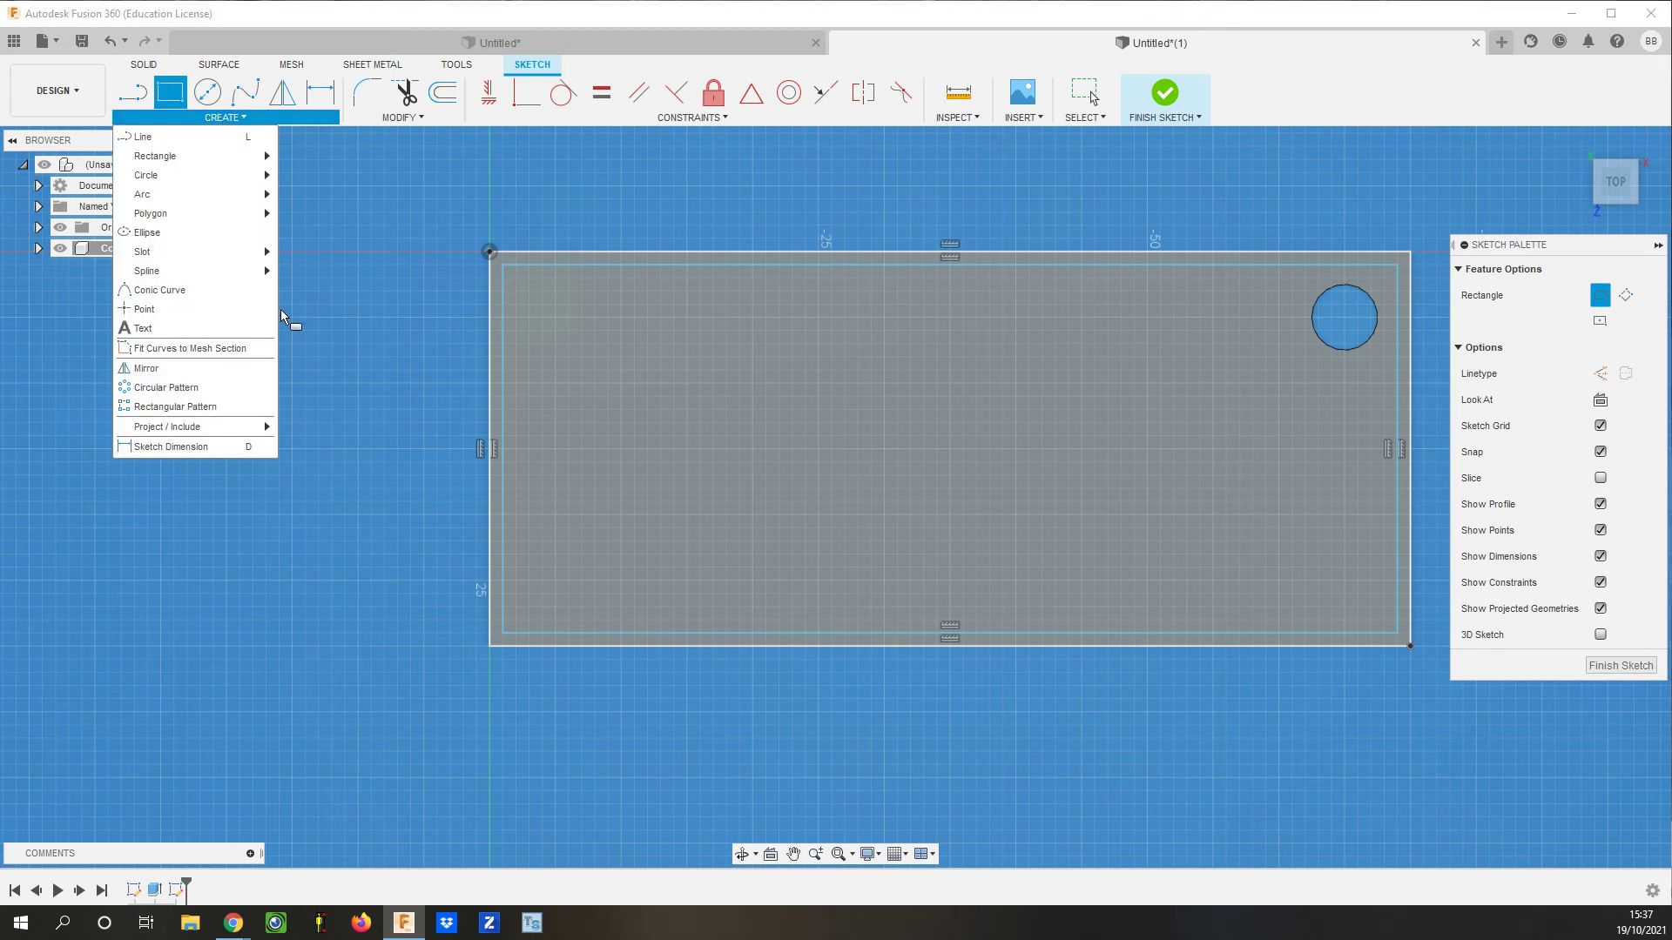
{"action": "left_click", "coordinate": [144, 337]}
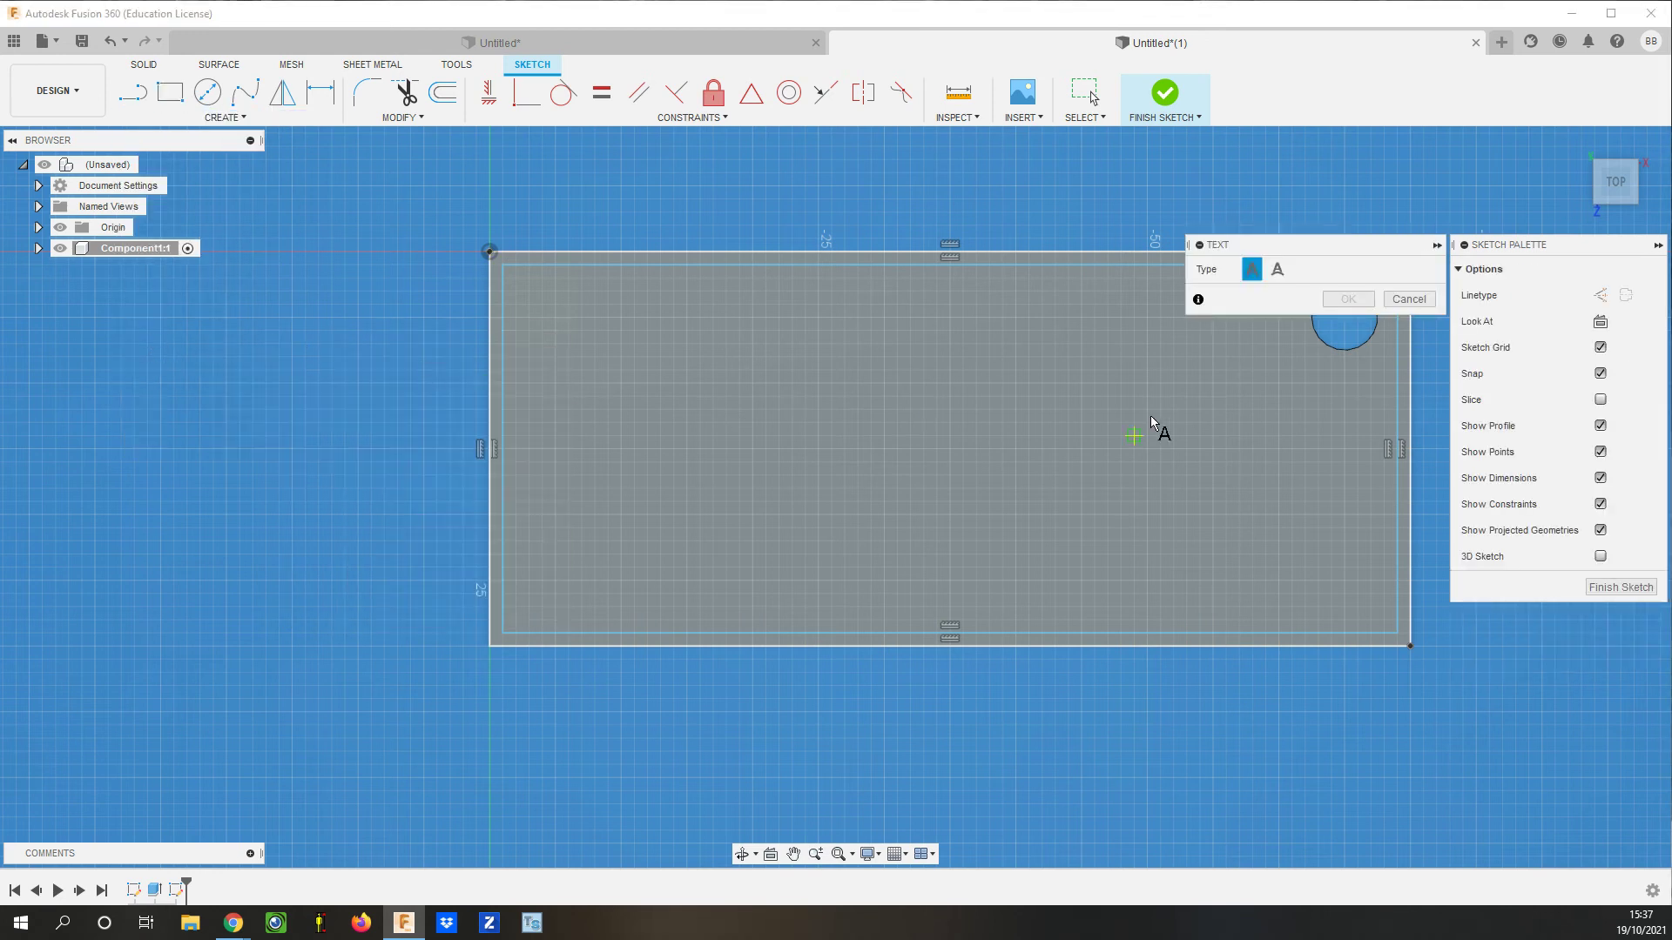
{"action": "left_click", "coordinate": [502, 265]}
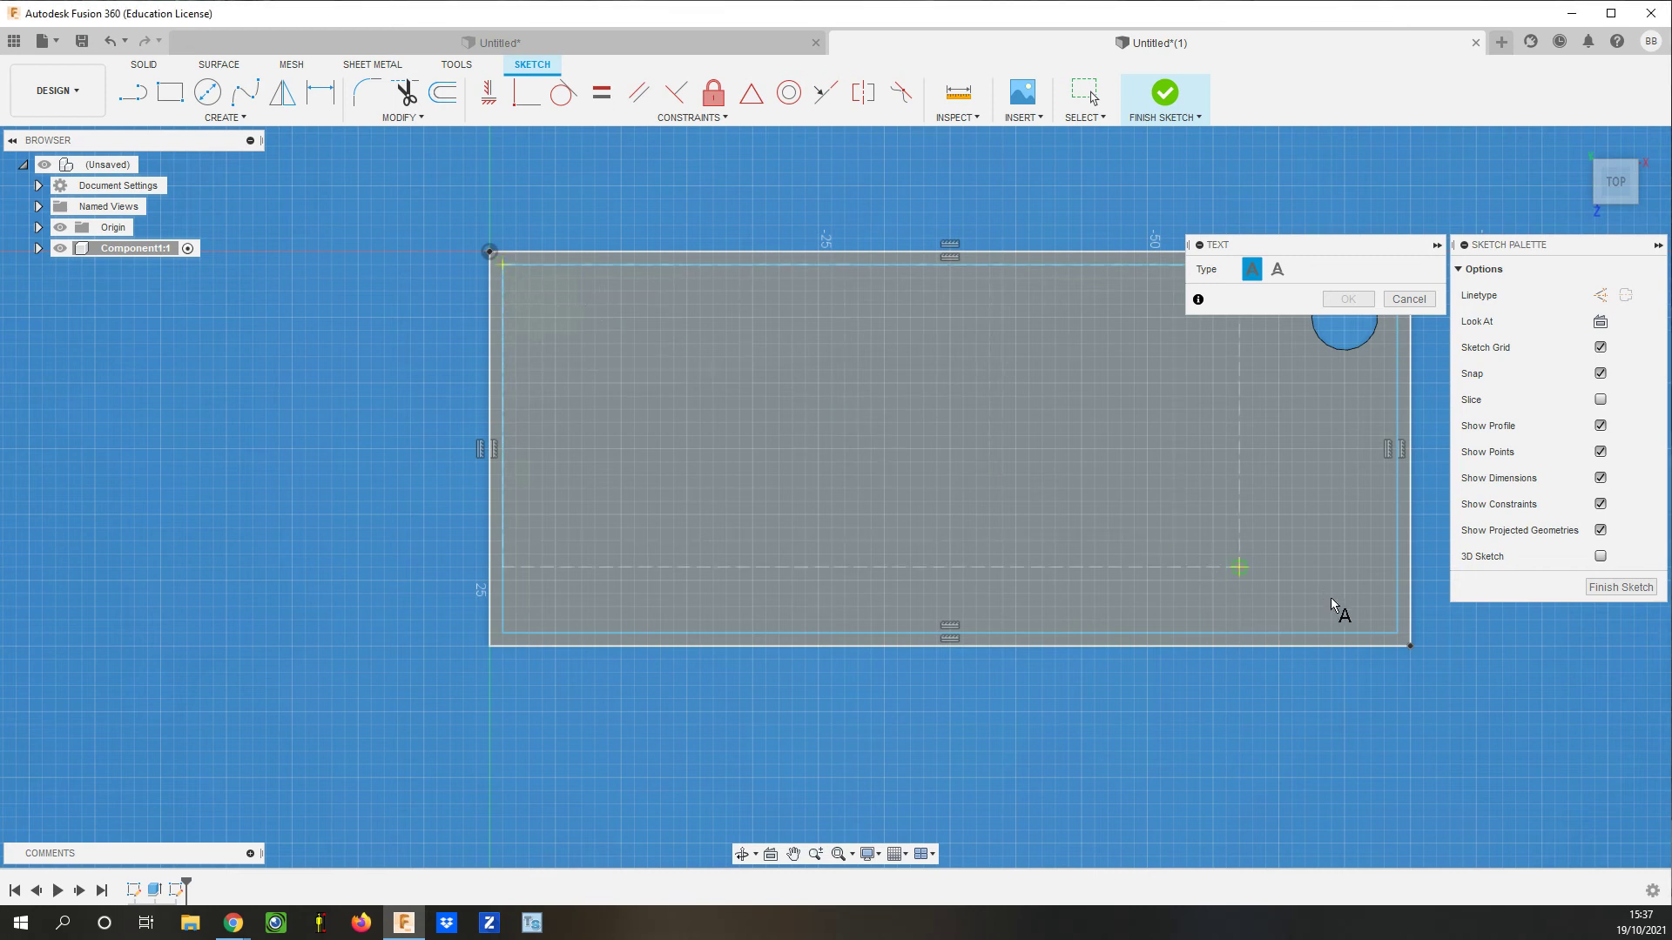
{"action": "left_click", "coordinate": [1396, 630]}
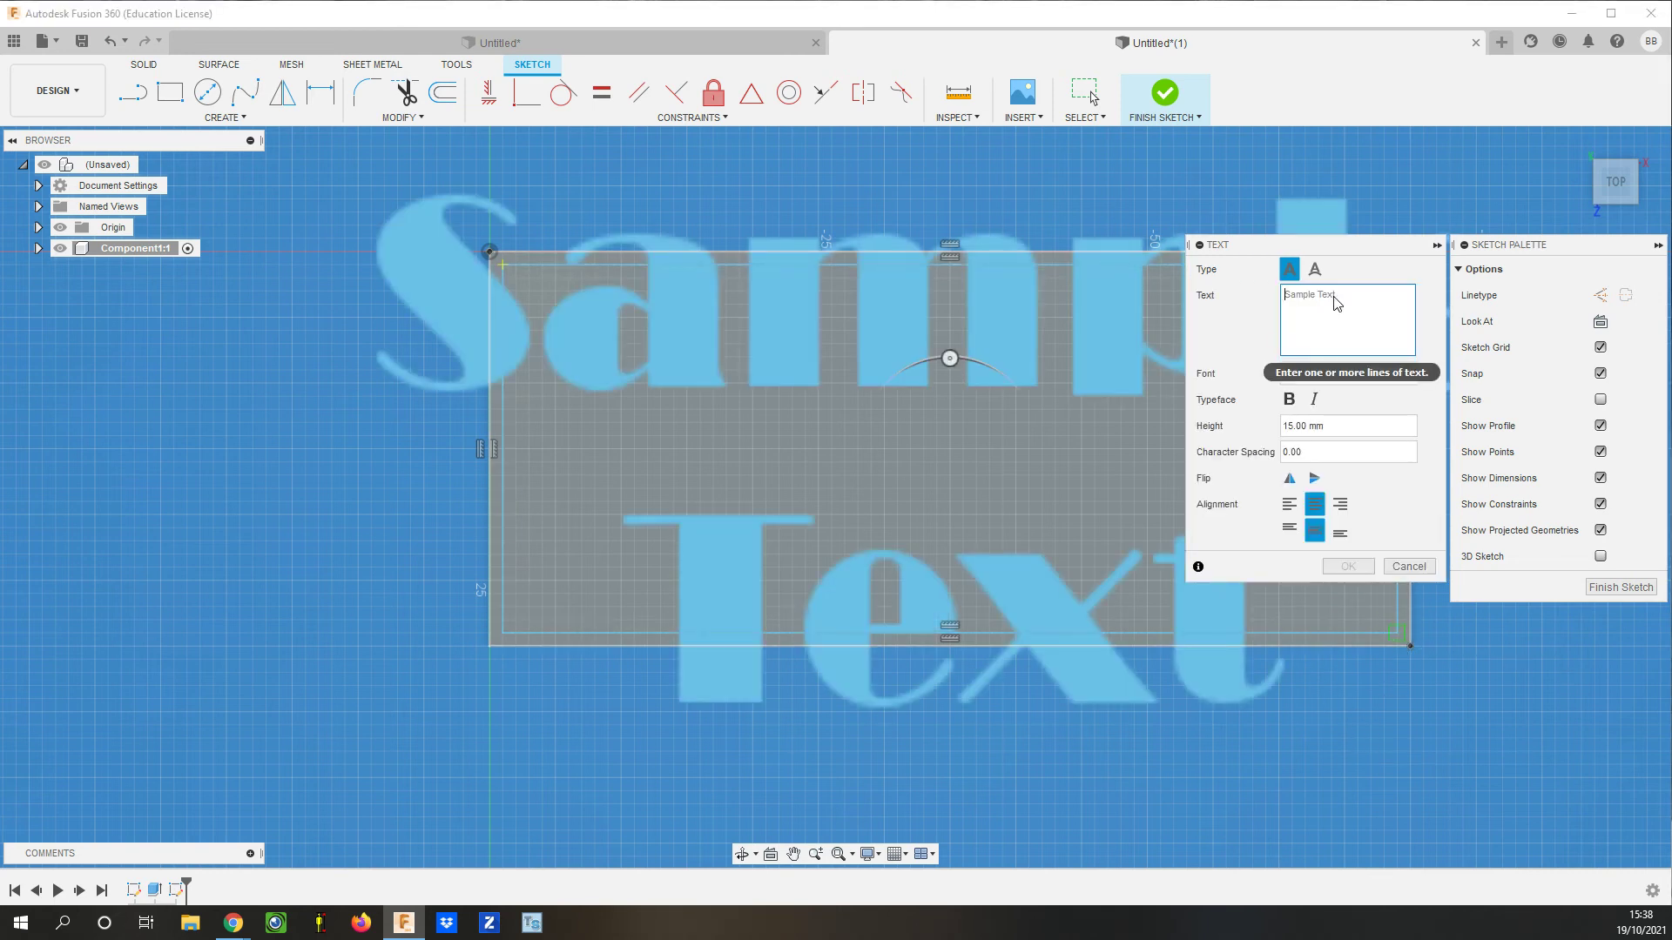
{"action": "type", "text": "BWB"}
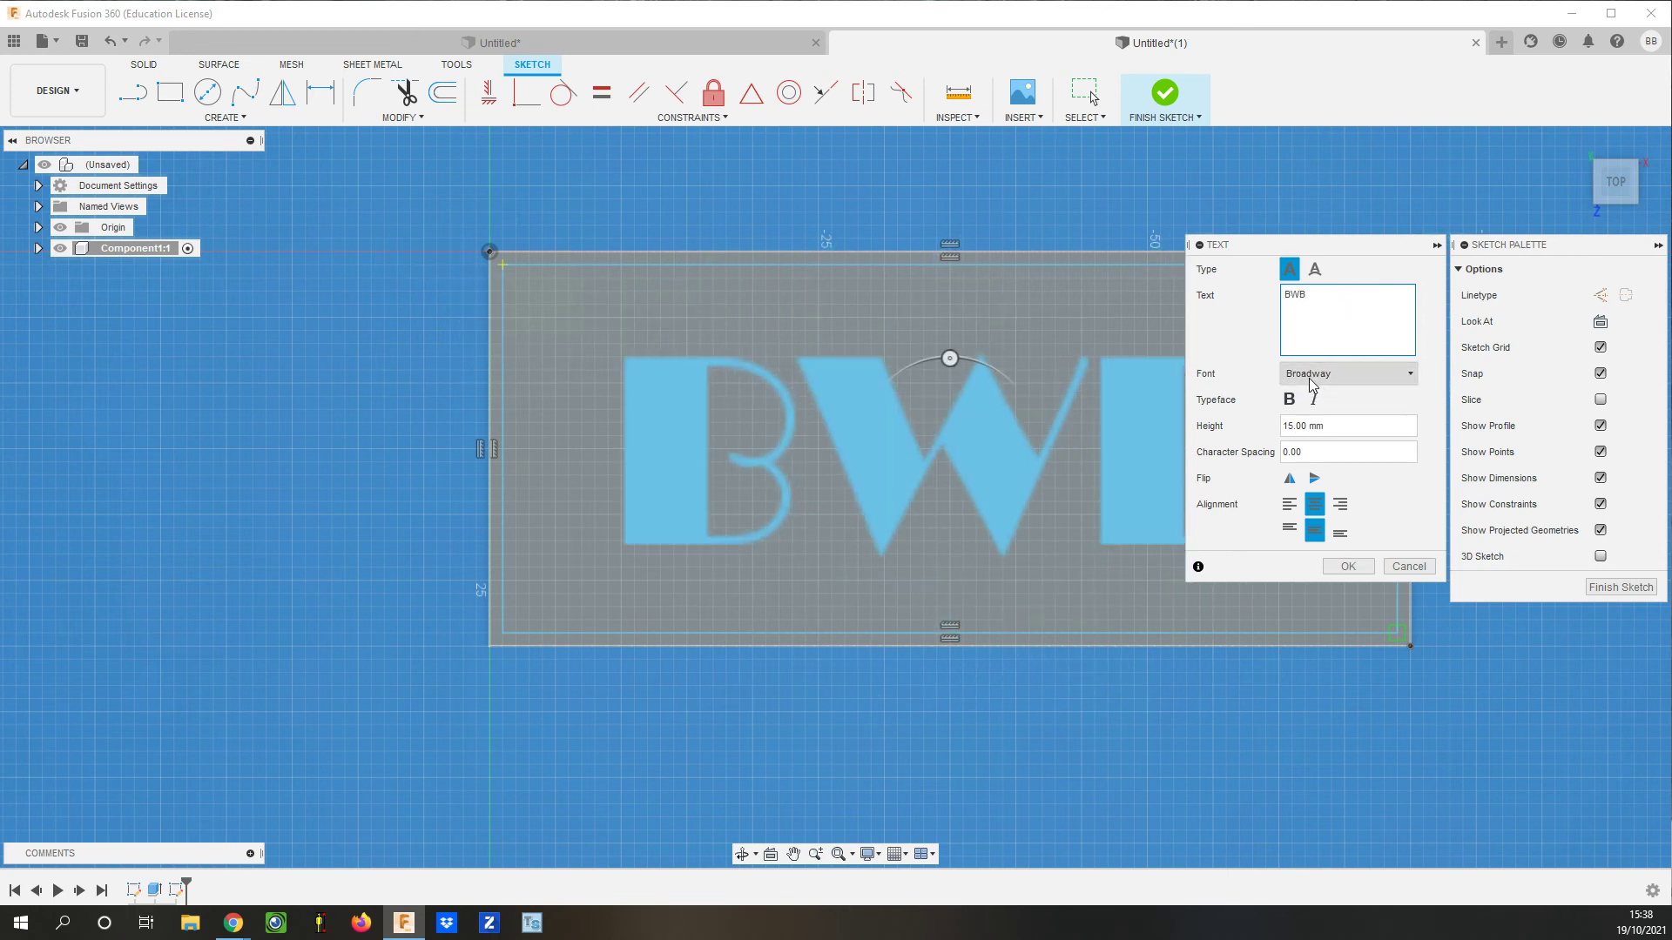
Set the text's font to Bookman Old Style, create the text and finish the sketch
{"action": "left_click", "coordinate": [1311, 374]}
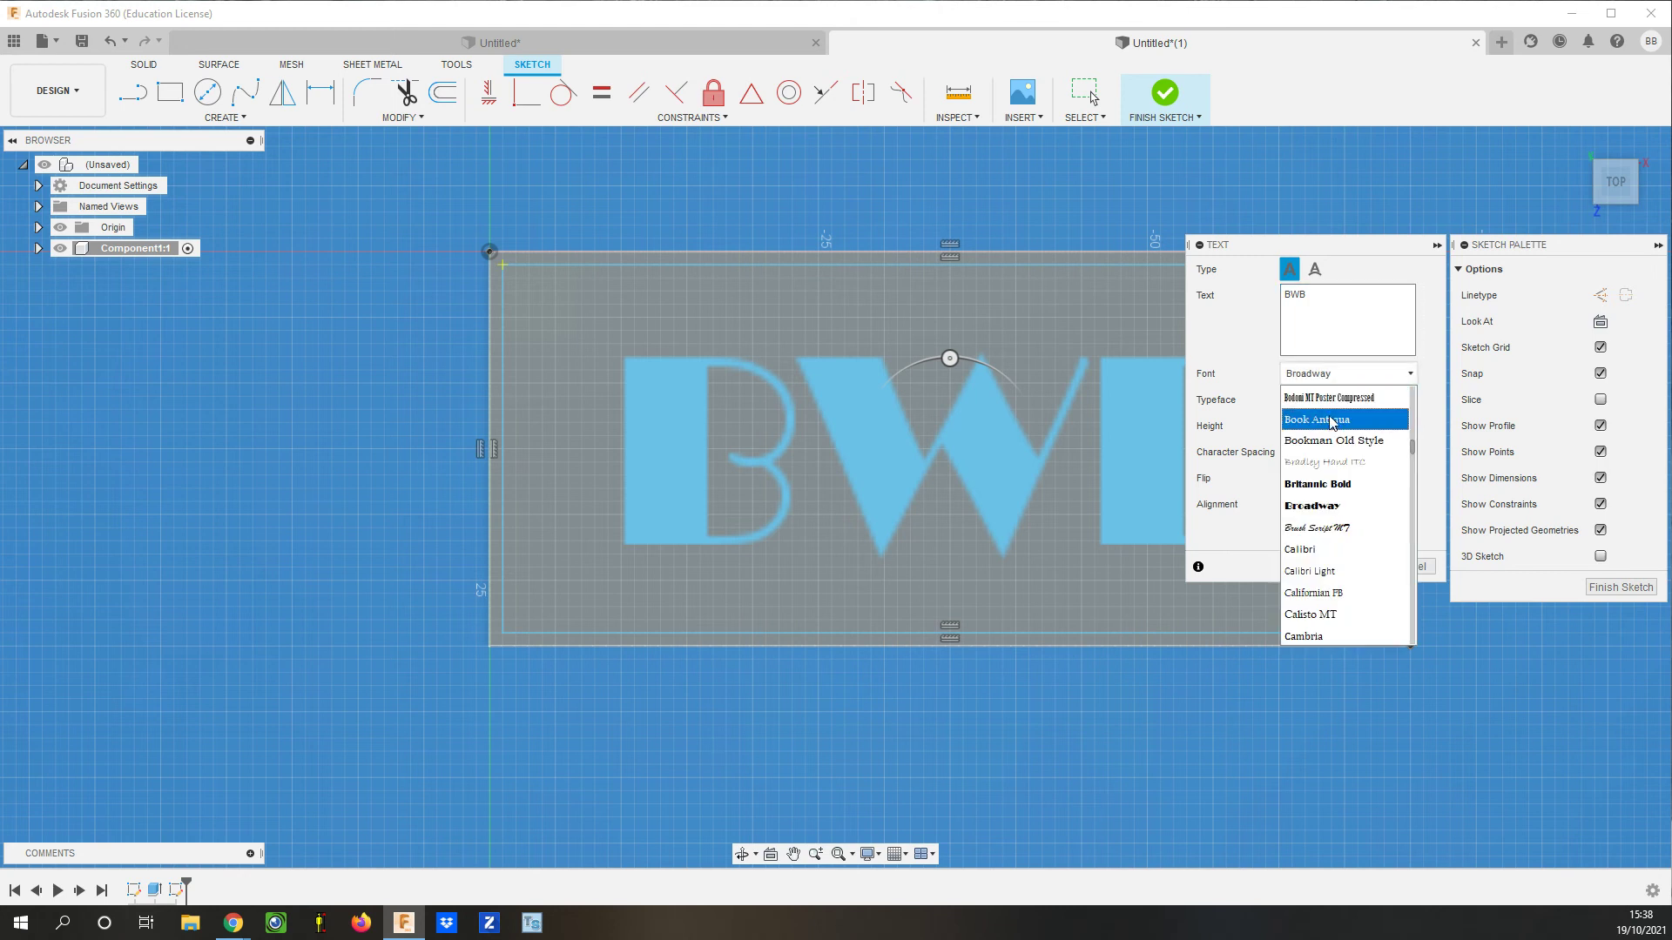
{"action": "left_click", "coordinate": [1331, 442]}
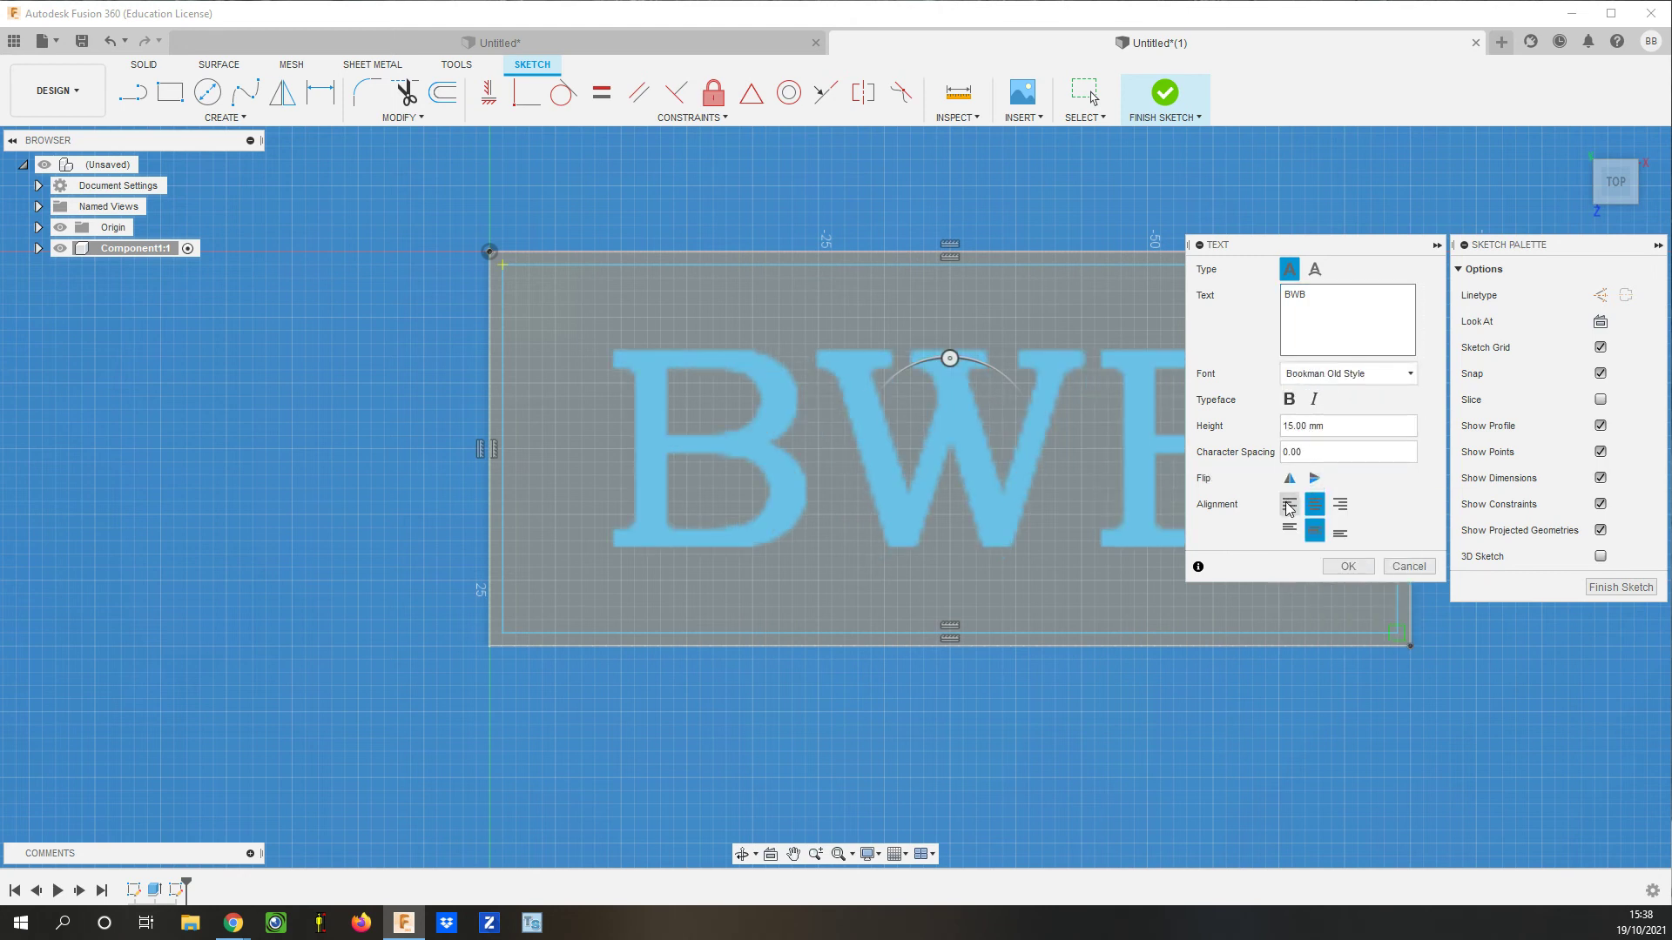
{"action": "left_click", "coordinate": [1348, 567]}
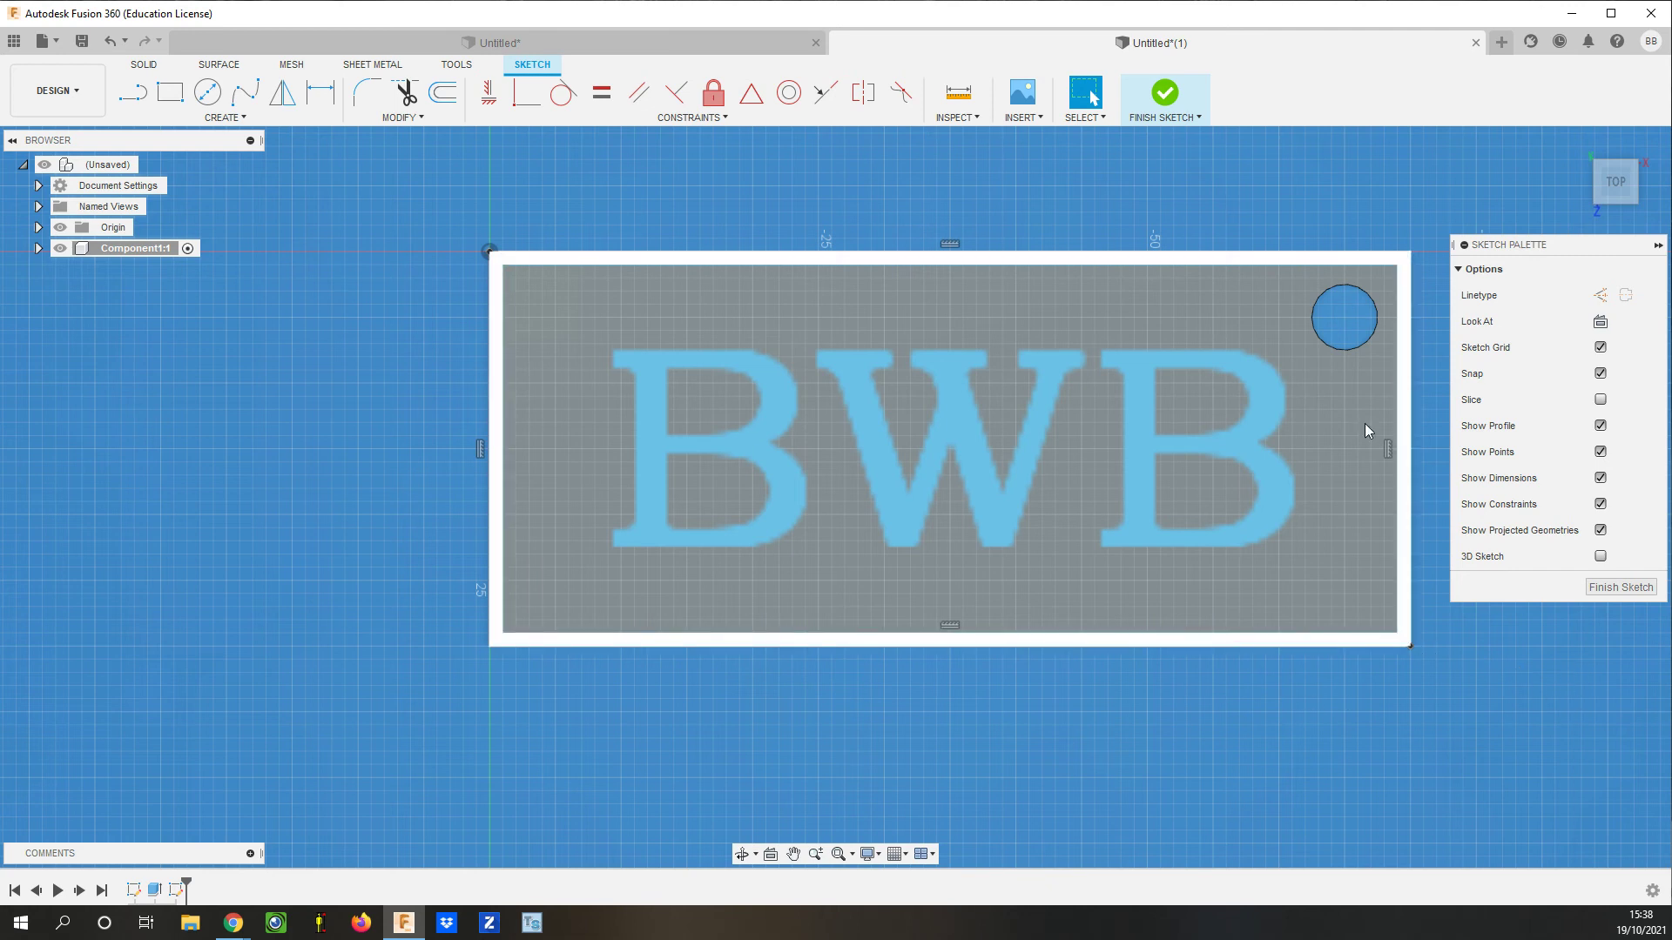
{"action": "left_click", "coordinate": [979, 473]}
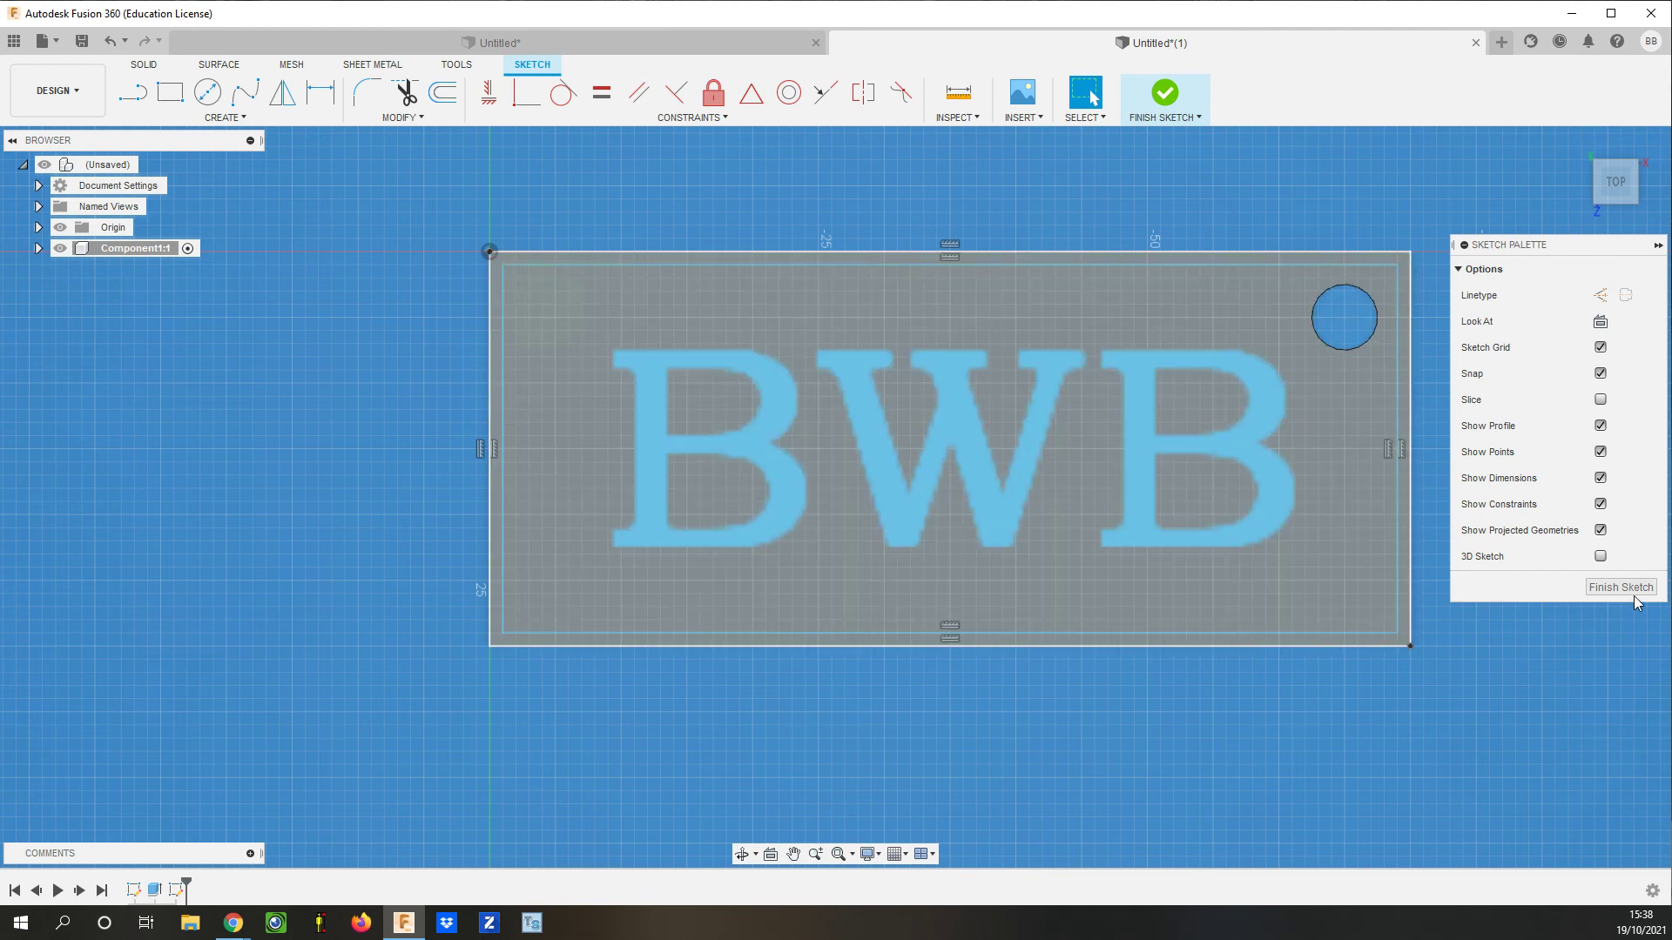
{"action": "left_click", "coordinate": [1620, 587]}
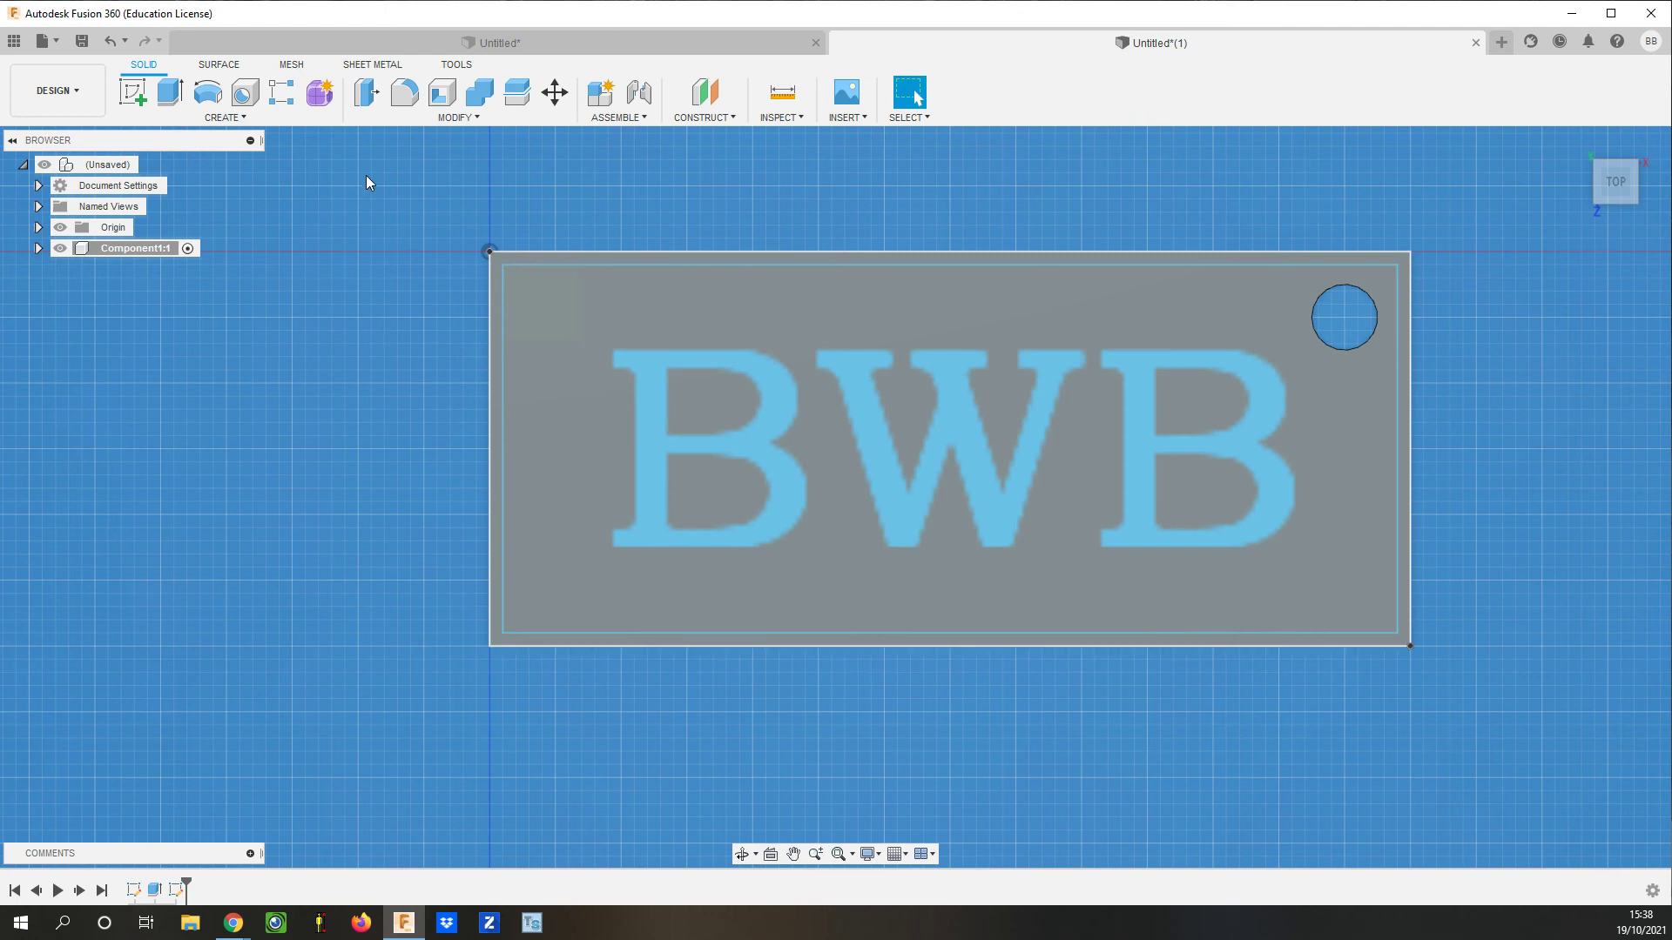
Extrude the narrow border profile and the BWB text upward 2 mm, joined to the block
{"action": "left_click", "coordinate": [171, 96]}
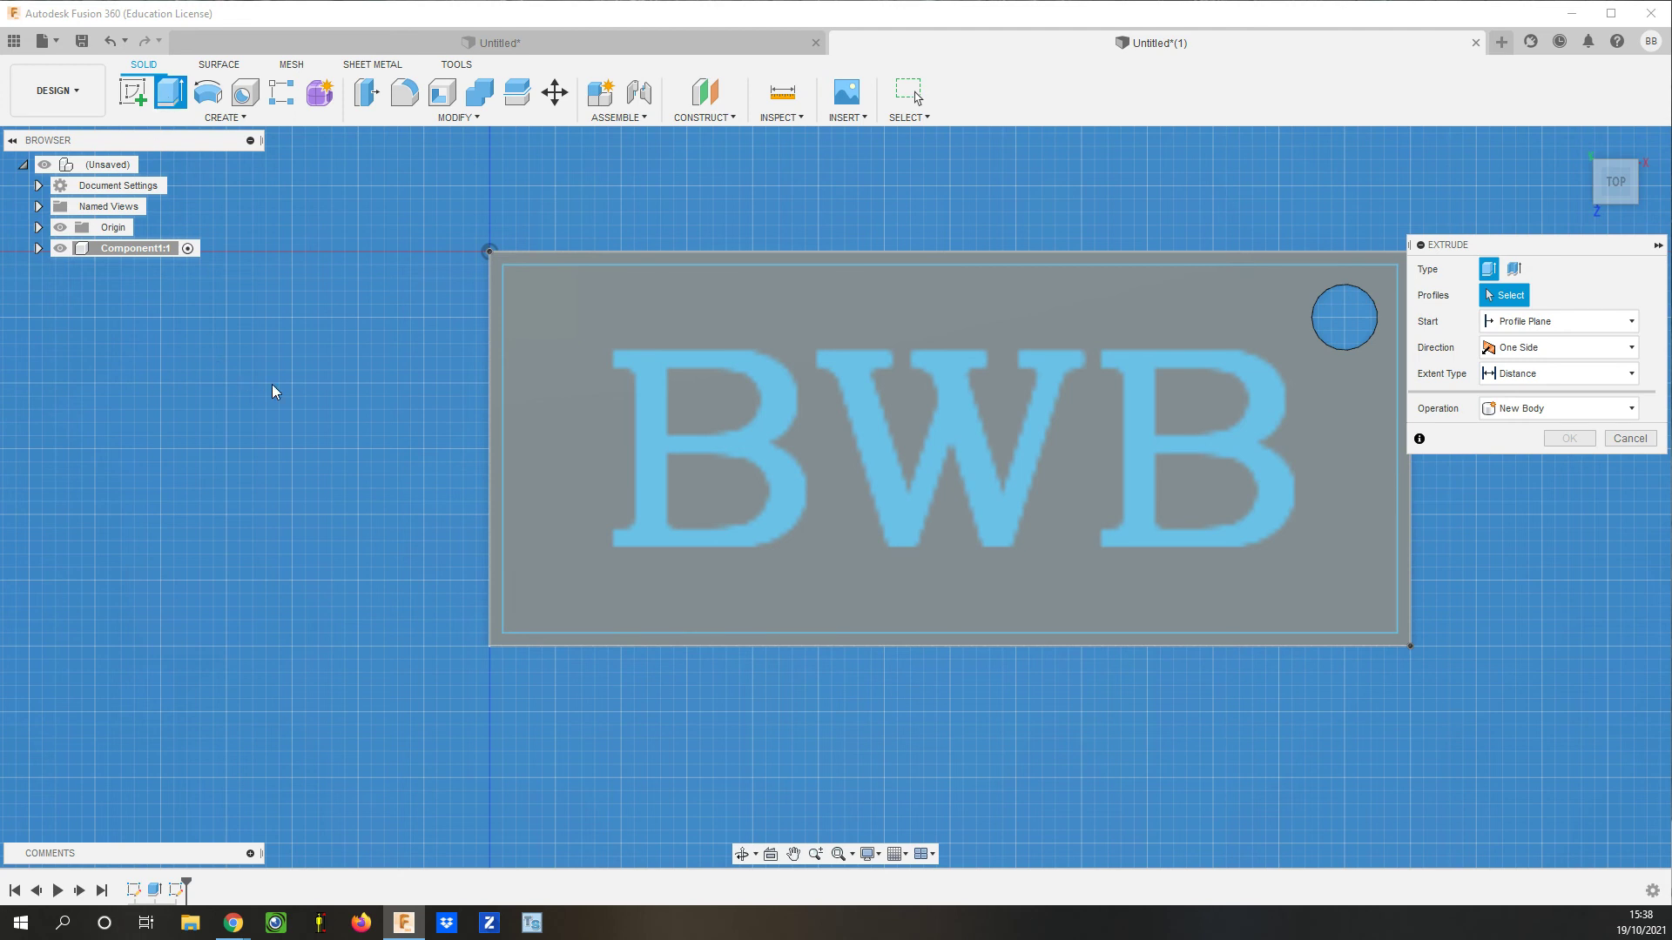
{"action": "left_click", "coordinate": [496, 402]}
{"action": "left_click", "coordinate": [660, 475]}
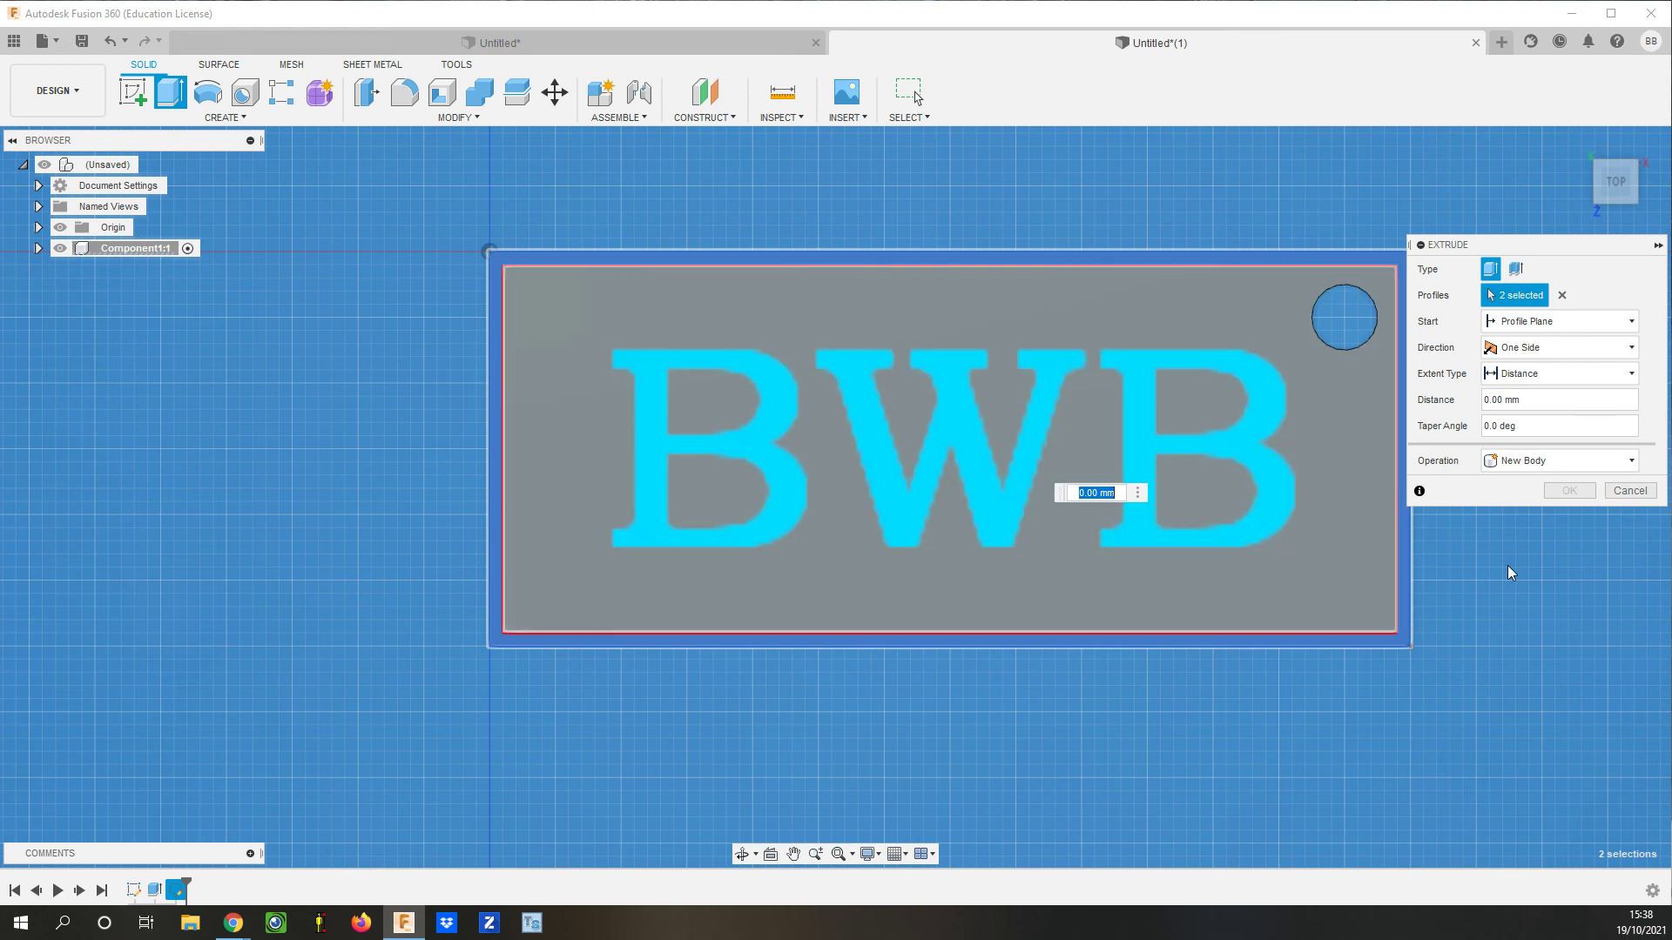
{"action": "left_click", "coordinate": [1576, 143]}
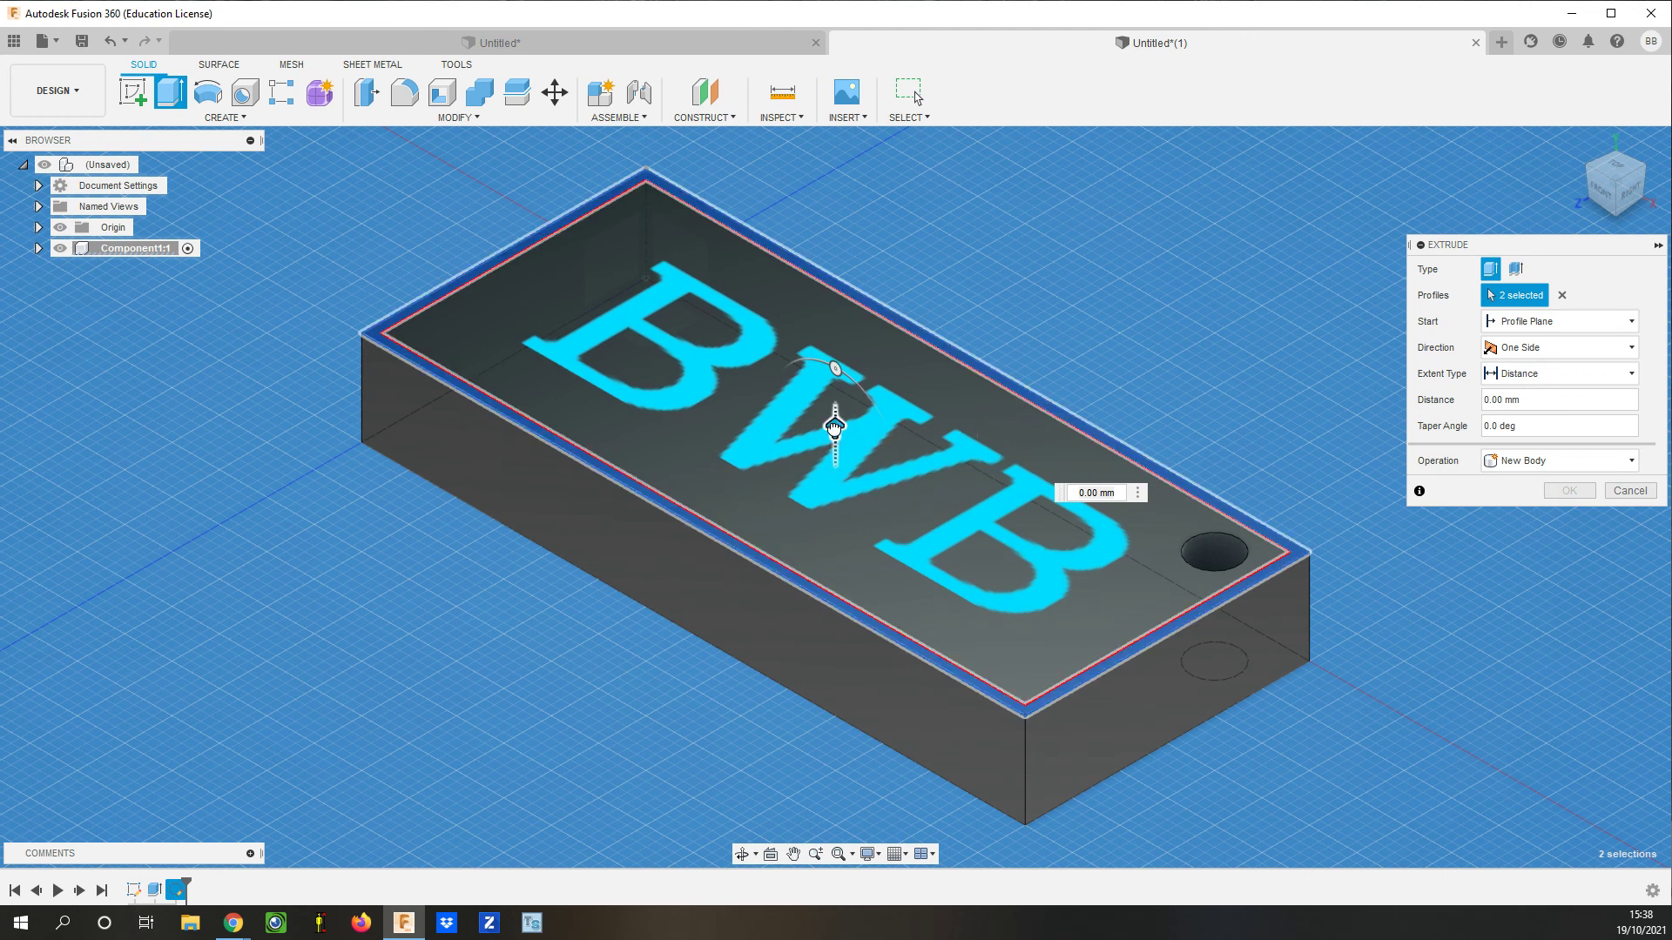
{"action": "left_click_drag", "start_coordinate": [831, 409], "coordinate": [834, 386]}
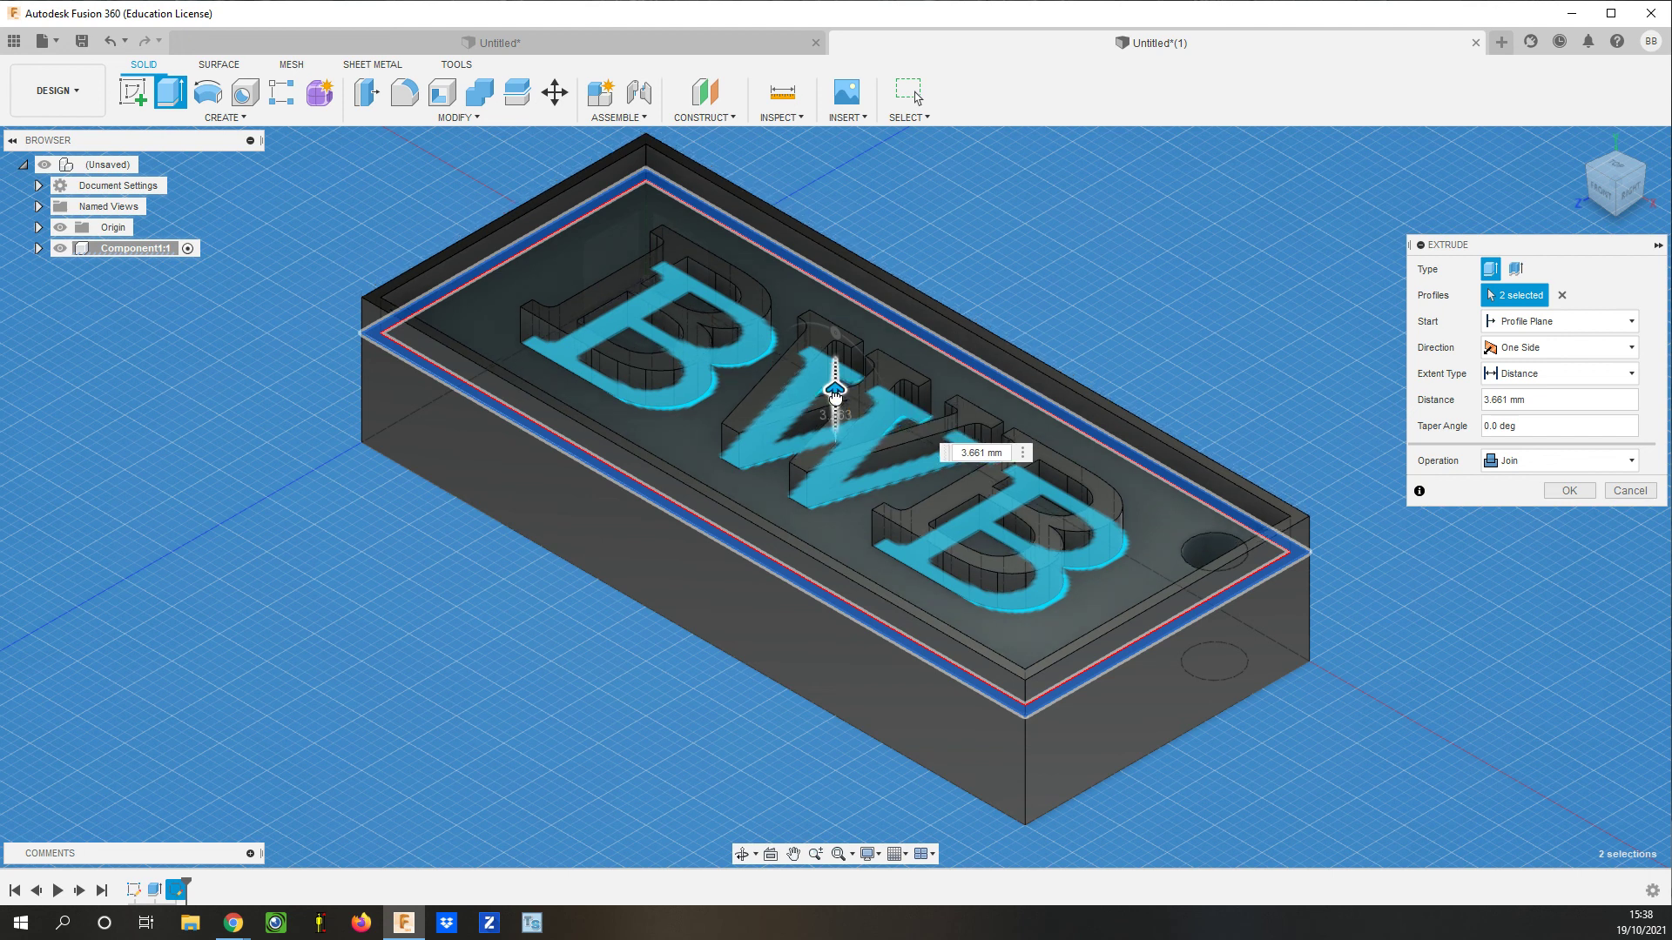
{"action": "left_click_drag", "start_coordinate": [835, 398], "coordinate": [838, 405]}
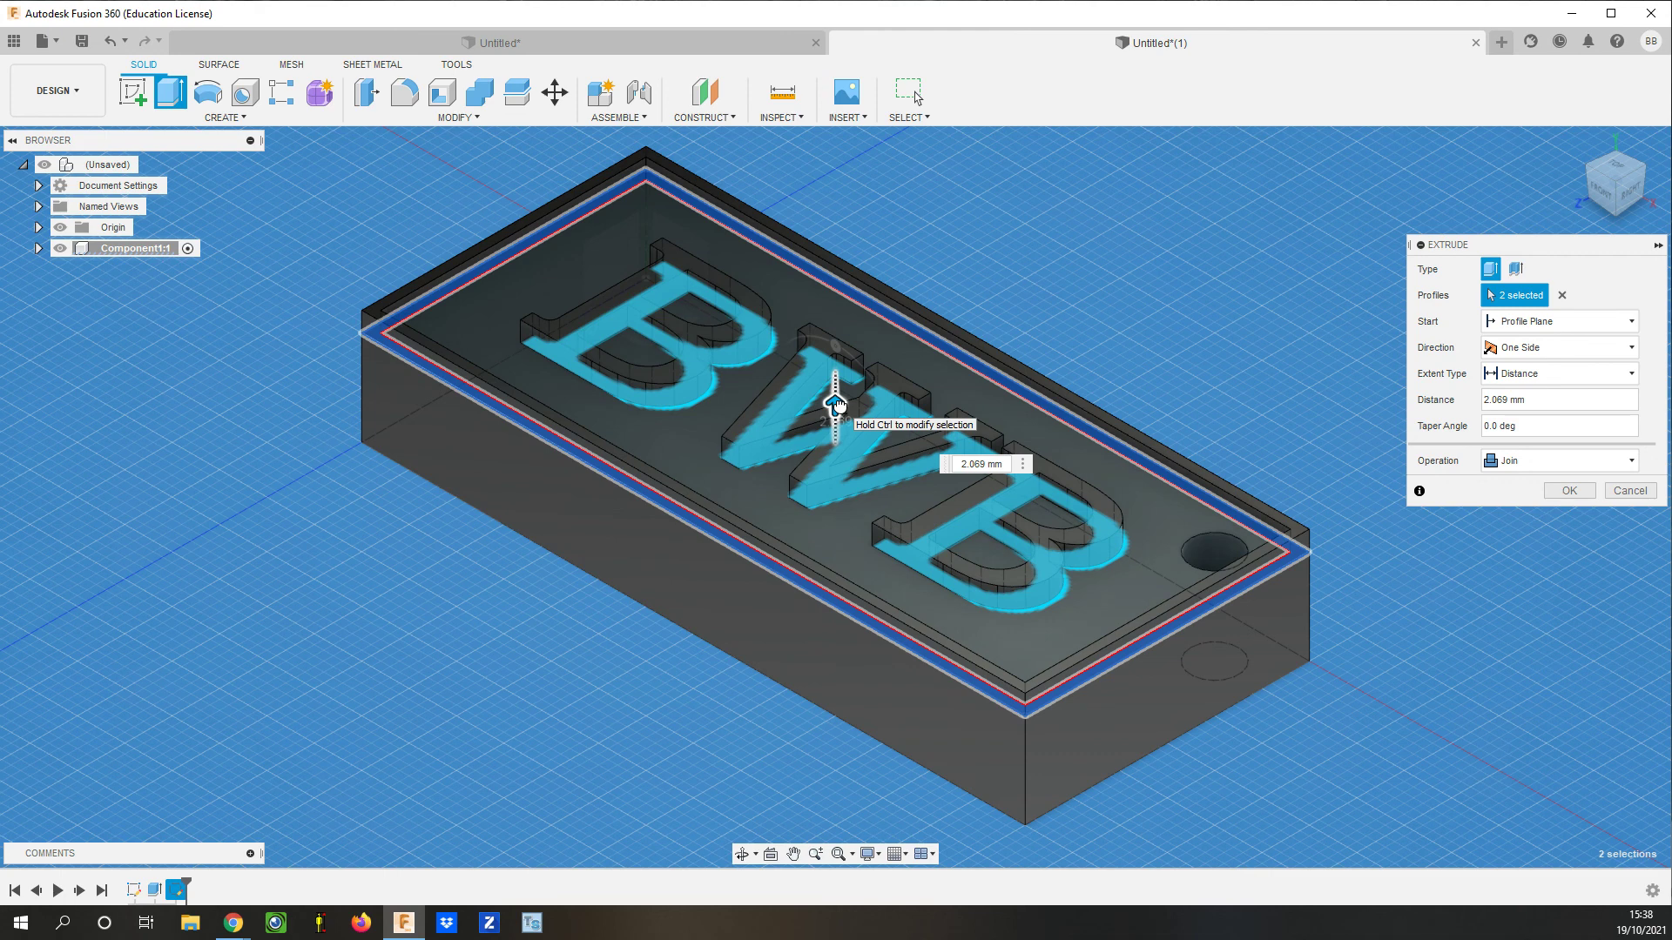
{"action": "left_click_drag", "start_coordinate": [837, 405], "coordinate": [837, 405]}
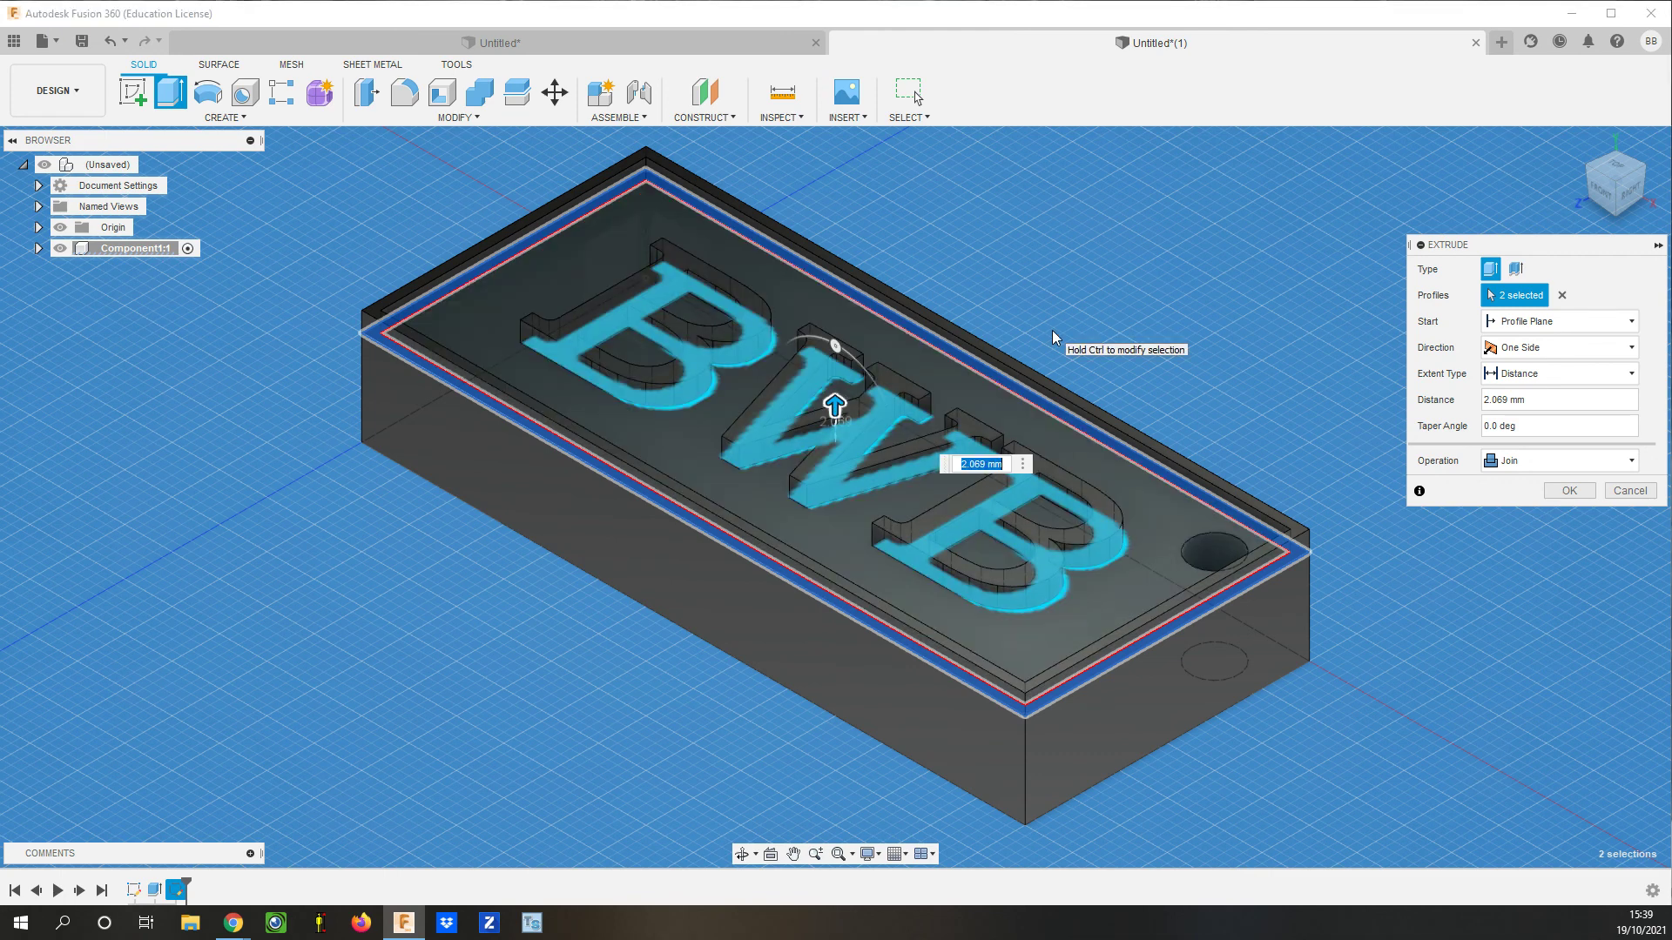
{"action": "type", "text": "2"}
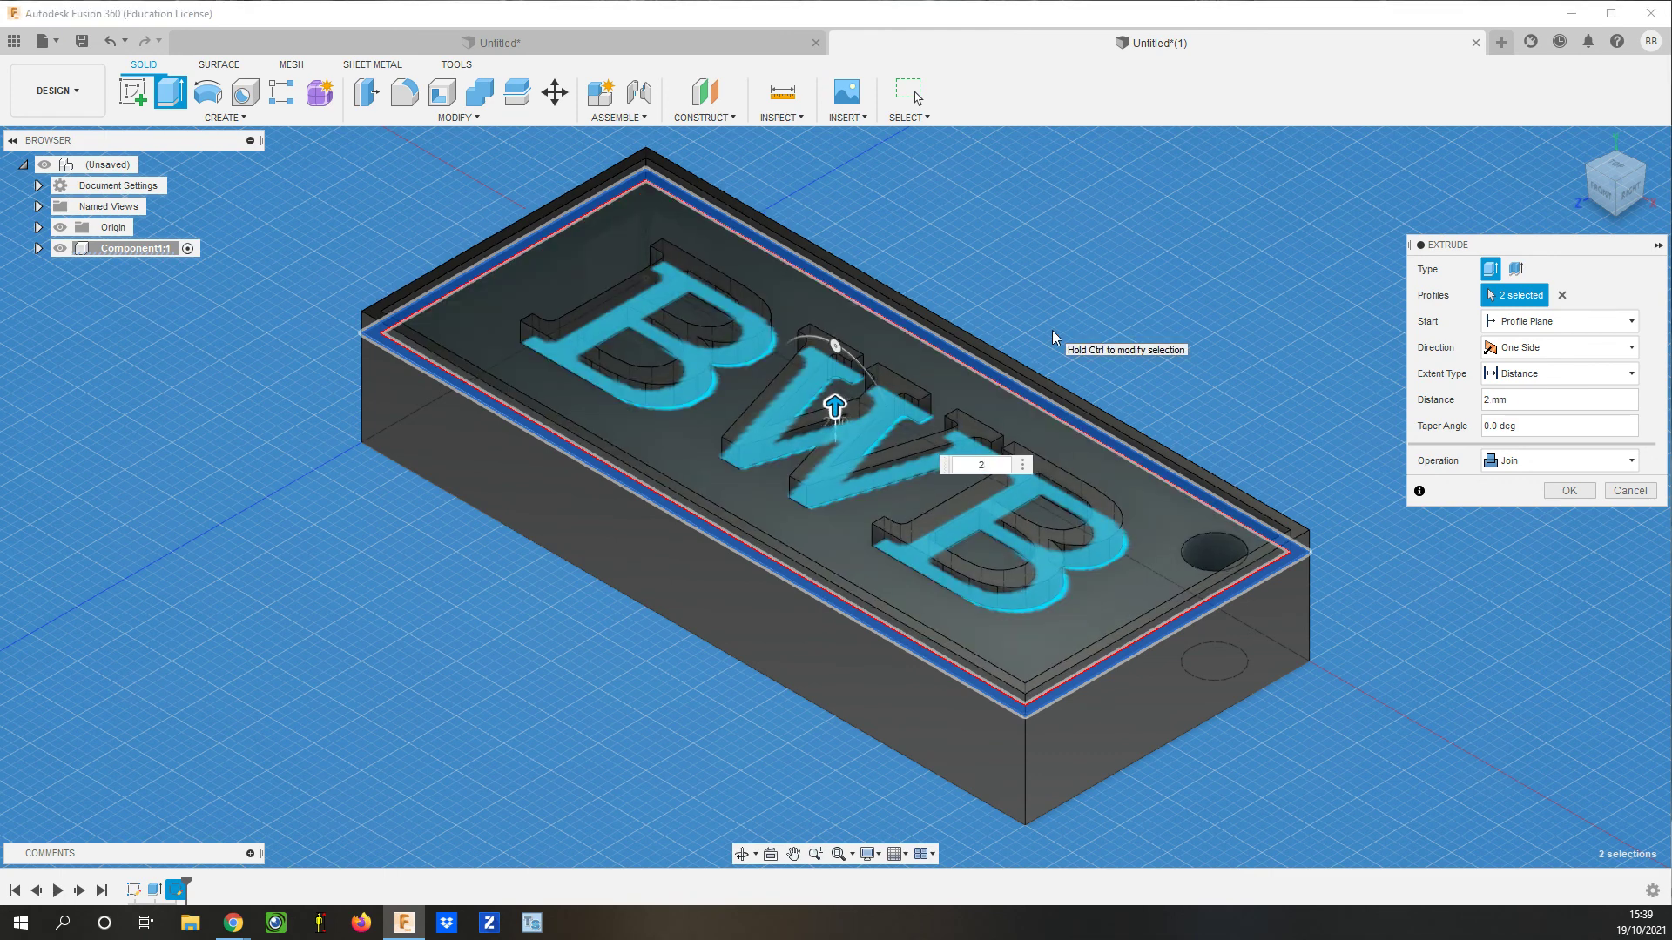
{"action": "key", "text": "Return"}
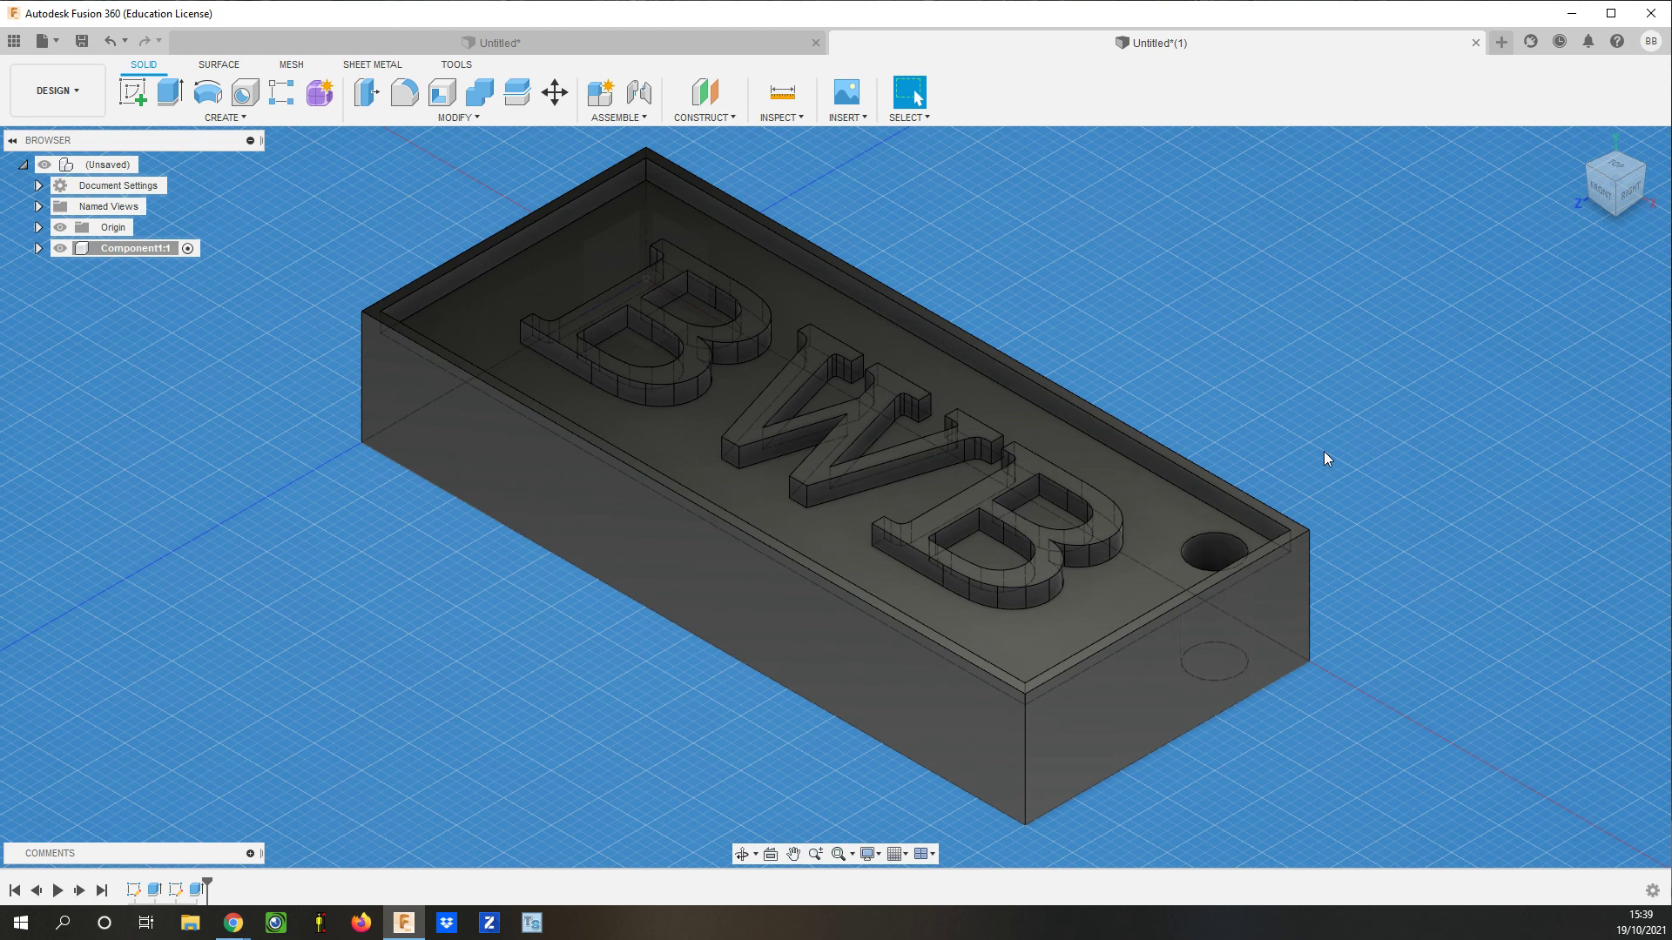
{"action": "left_click", "coordinate": [742, 854]}
{"action": "left_click_drag", "start_coordinate": [757, 610], "coordinate": [775, 561]}
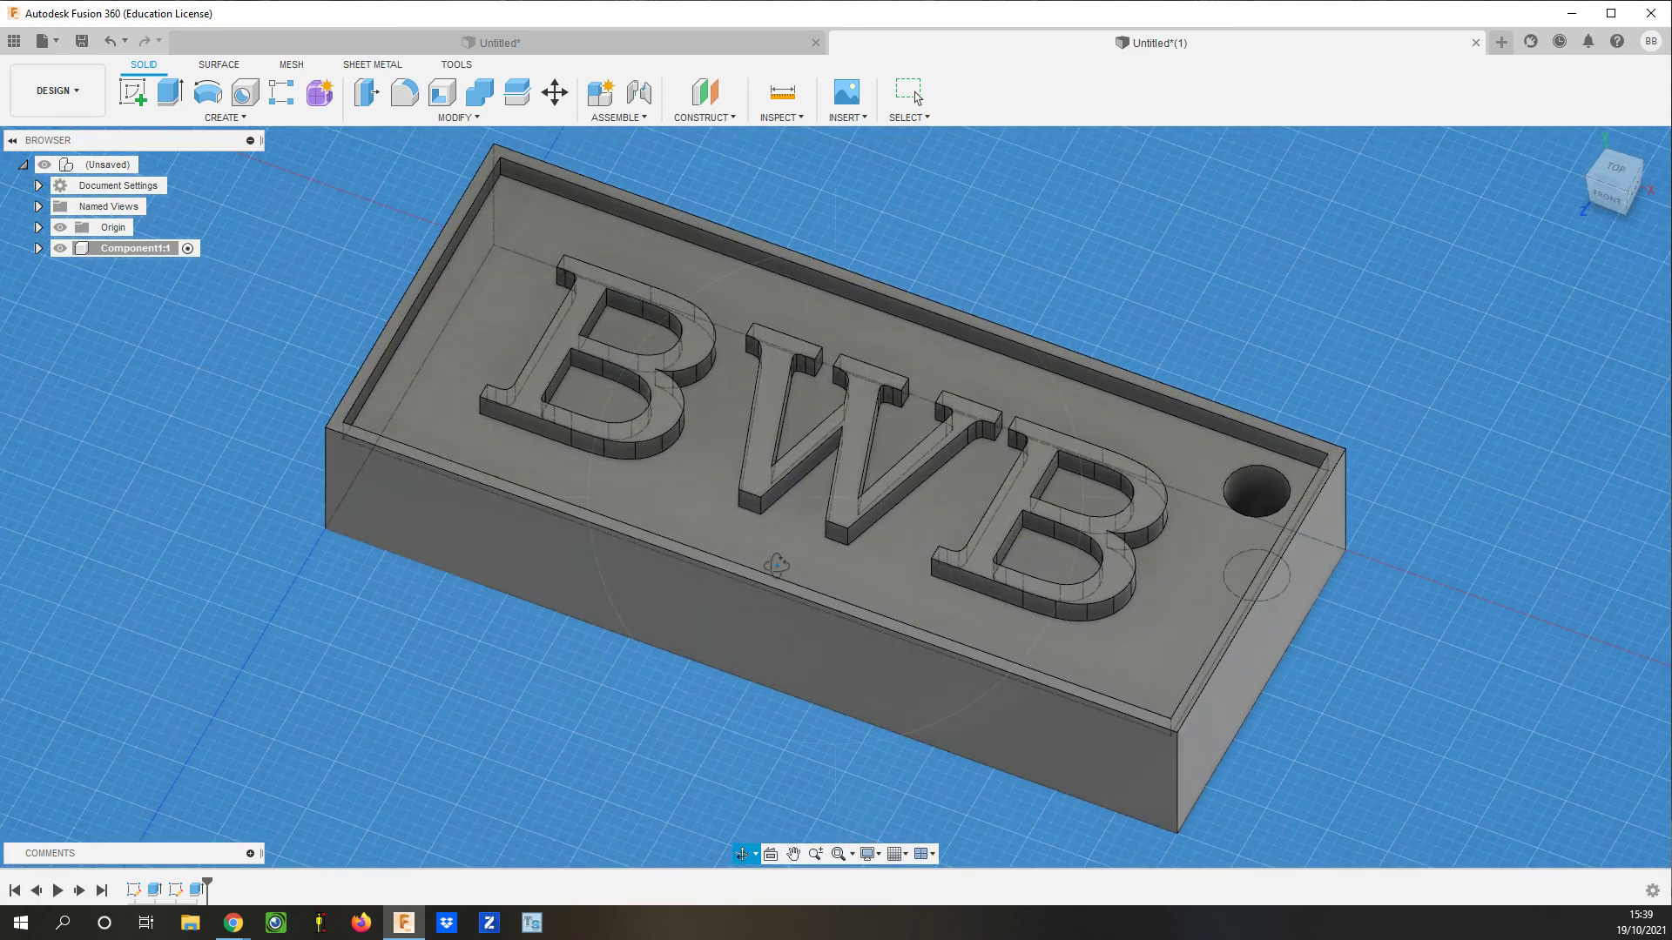
{"action": "key", "text": "Escape"}
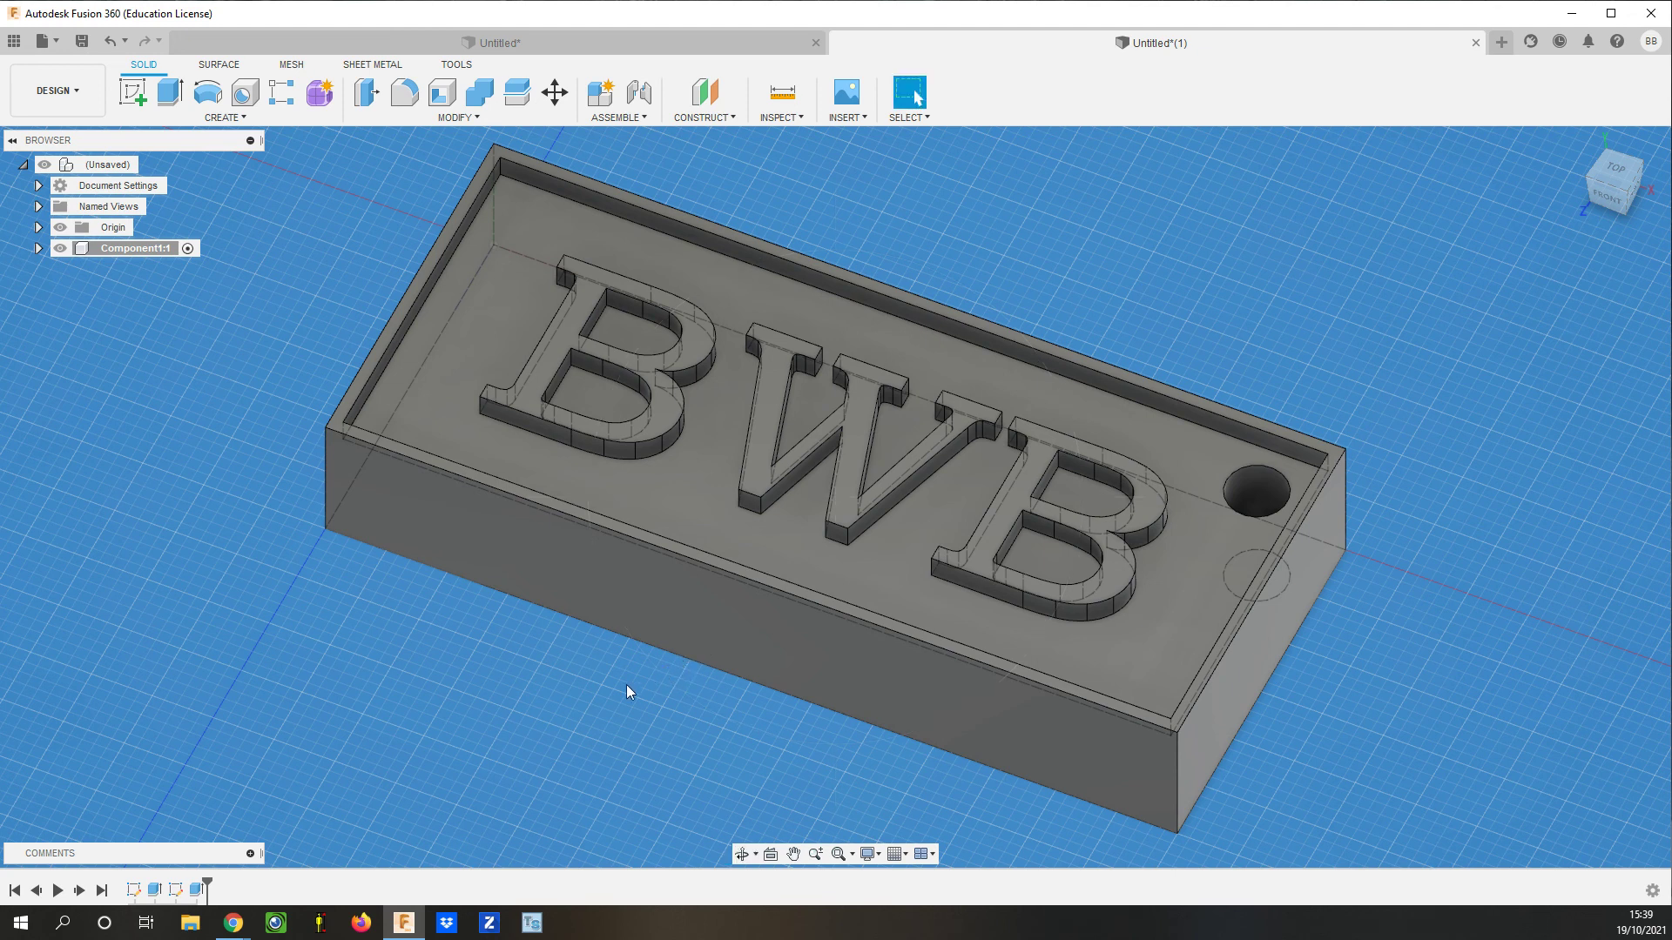